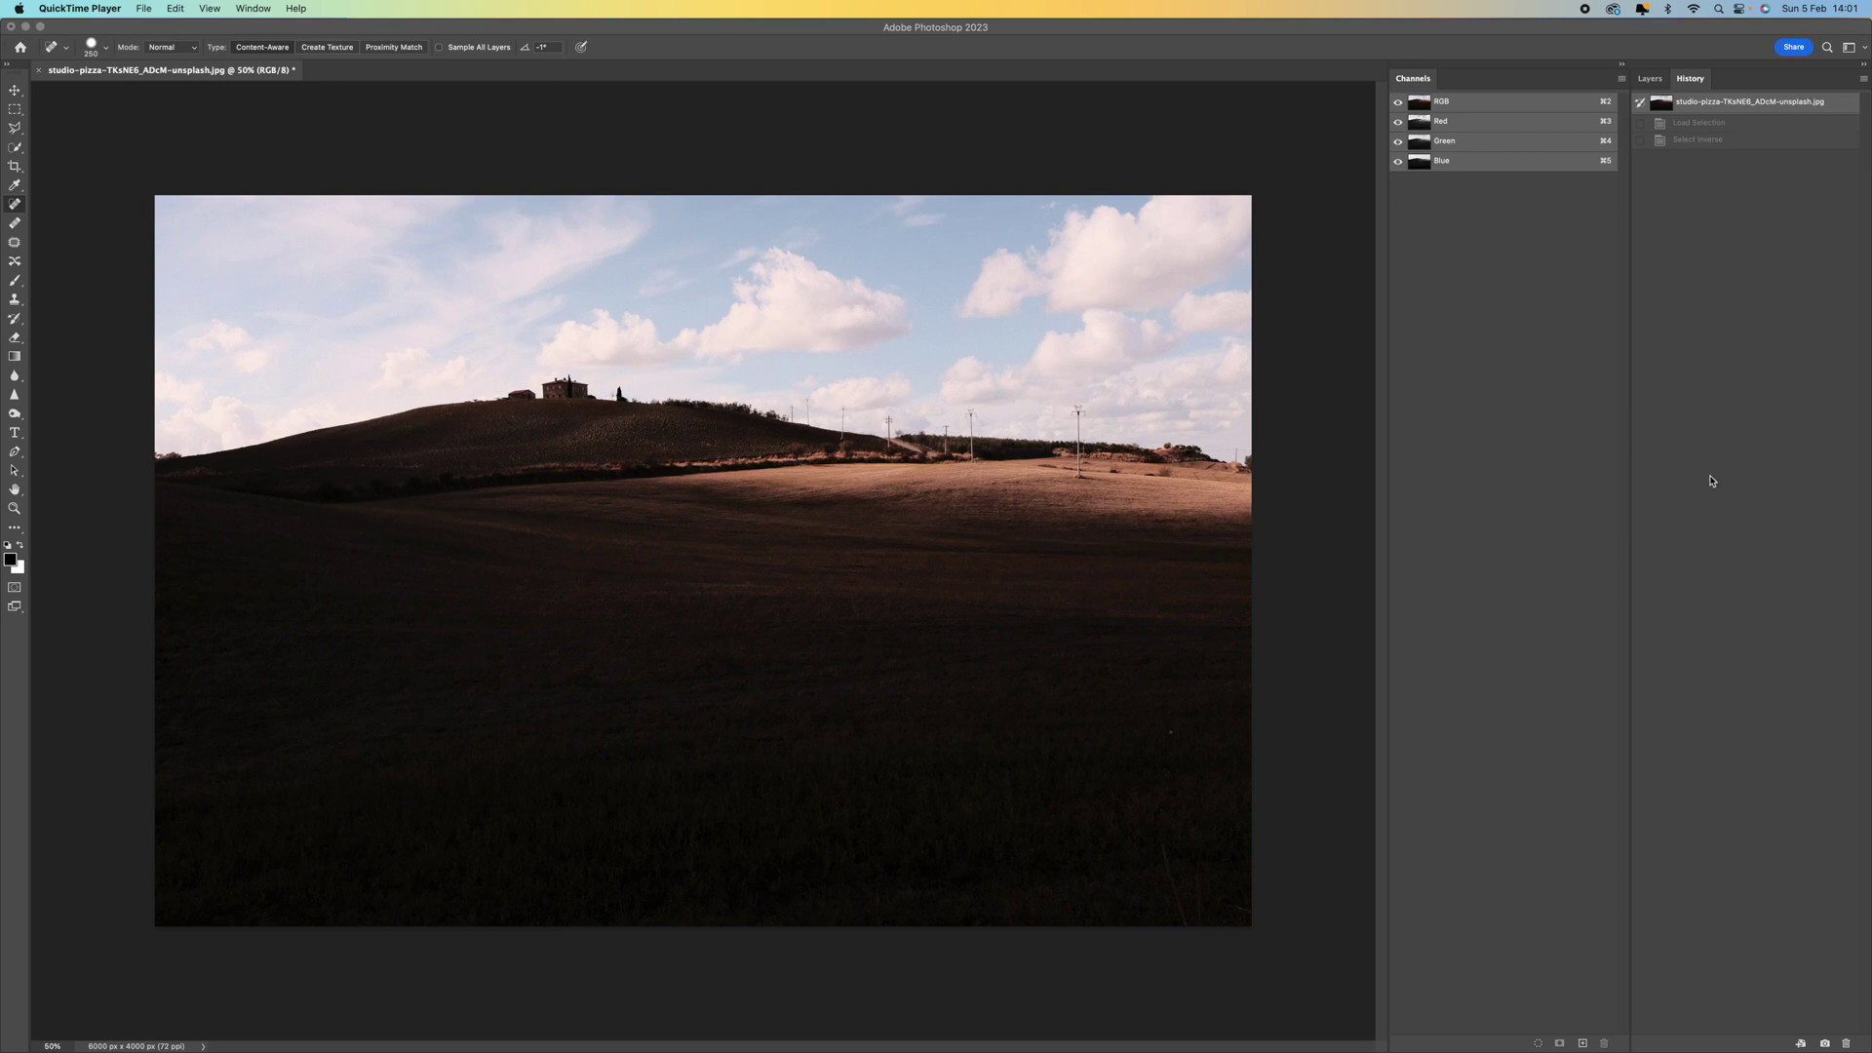
click(466, 30)
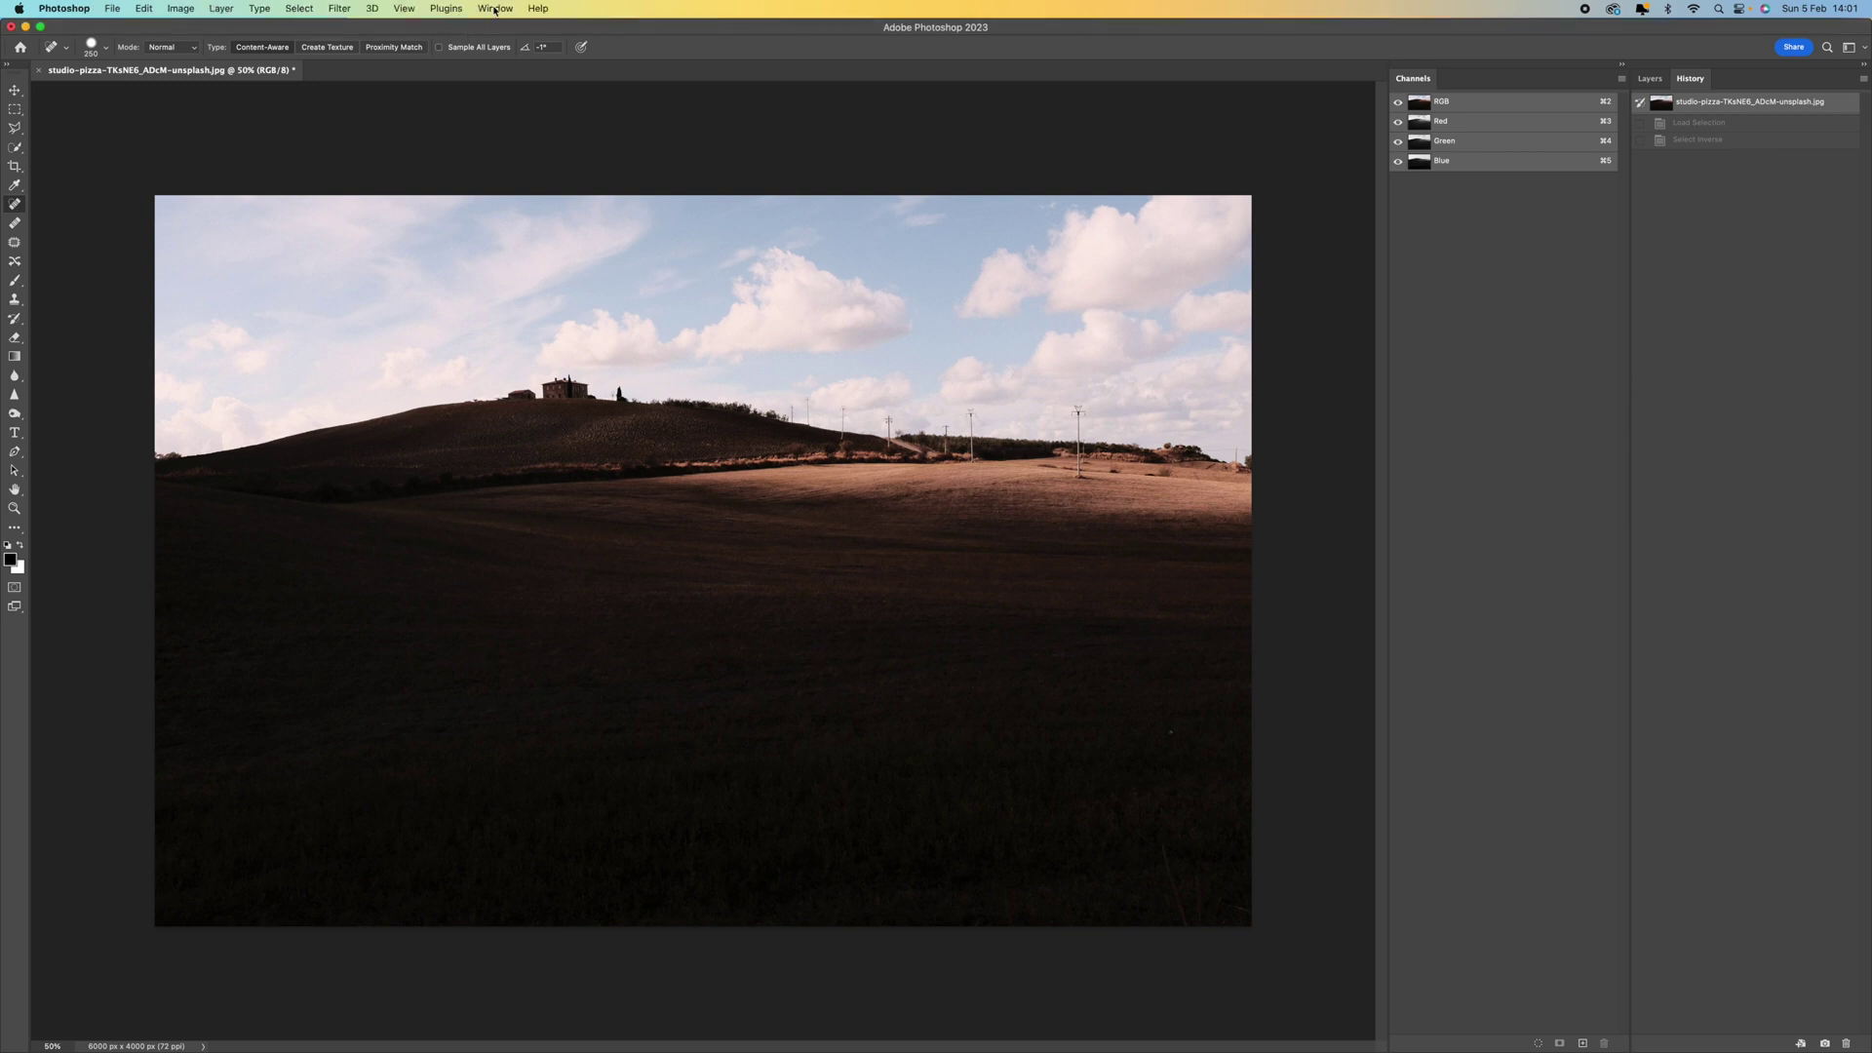
click(494, 10)
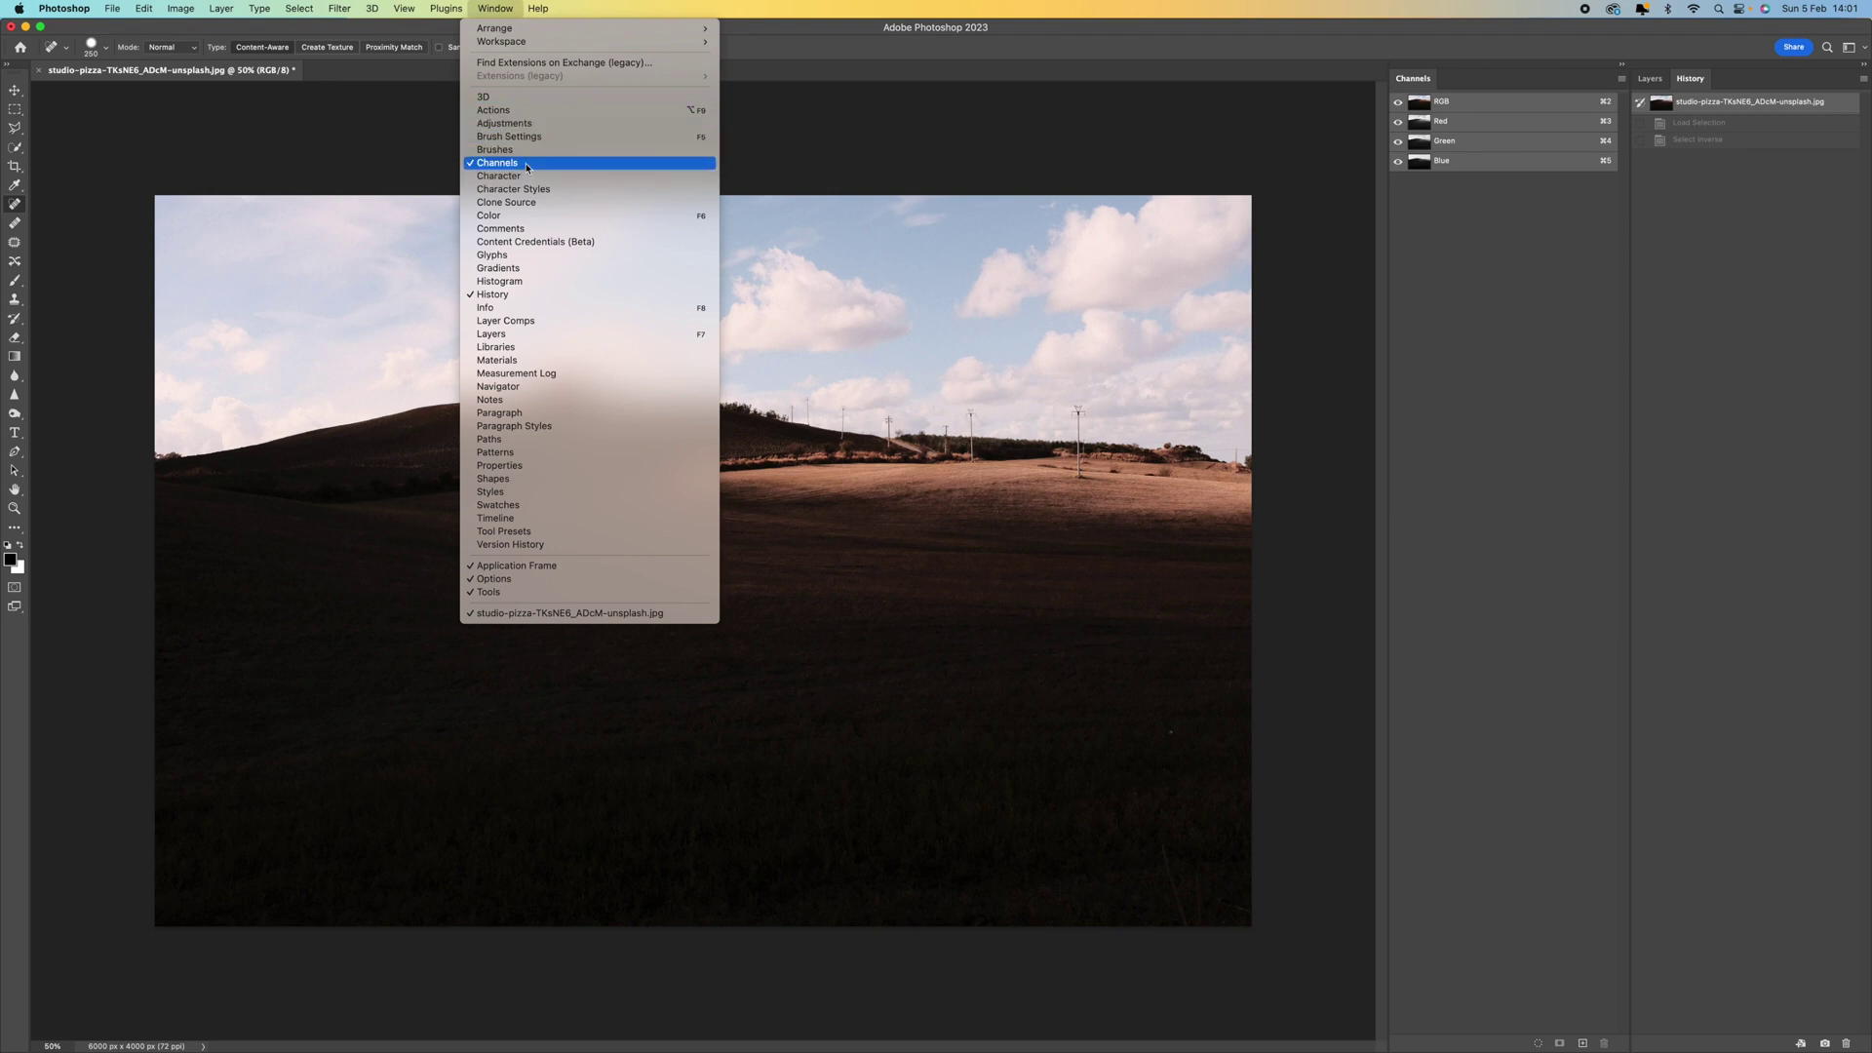
key(Escape)
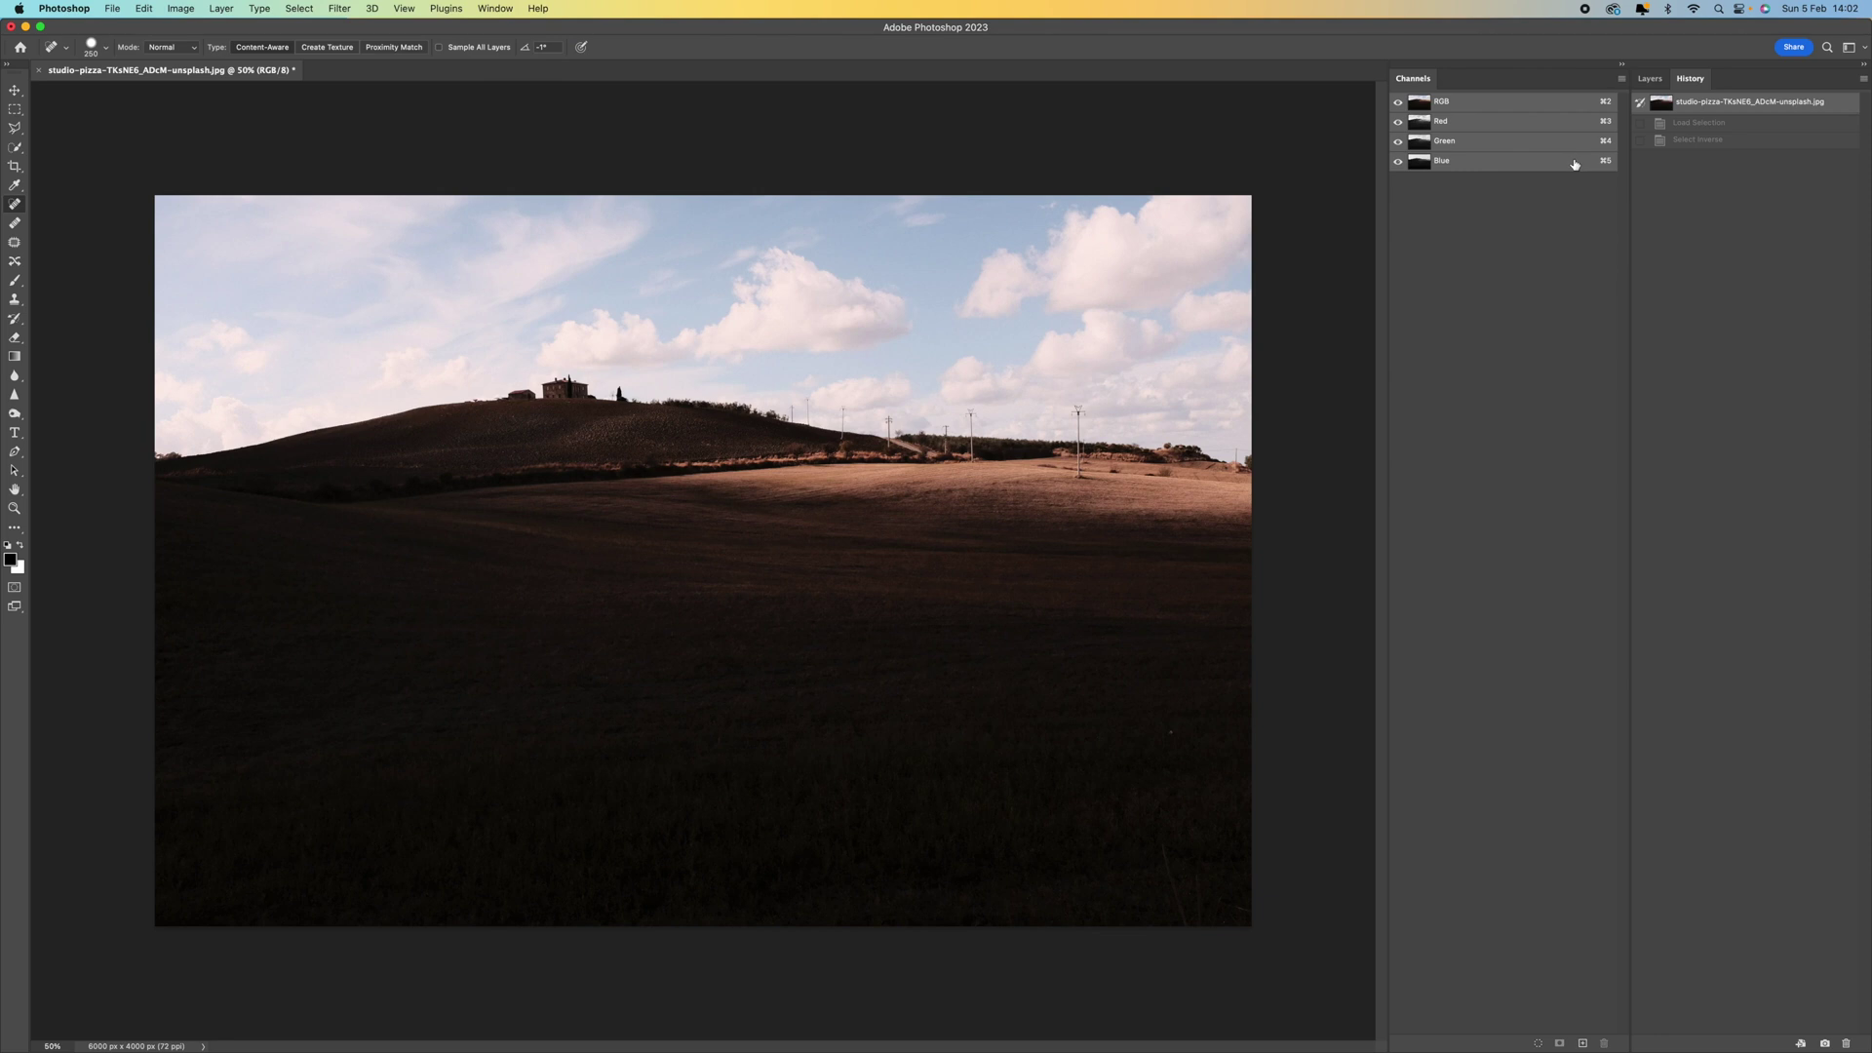
Load the RGB composite's luminosity as a selection and save it as an alpha channel named L1.
super+click(1427, 106)
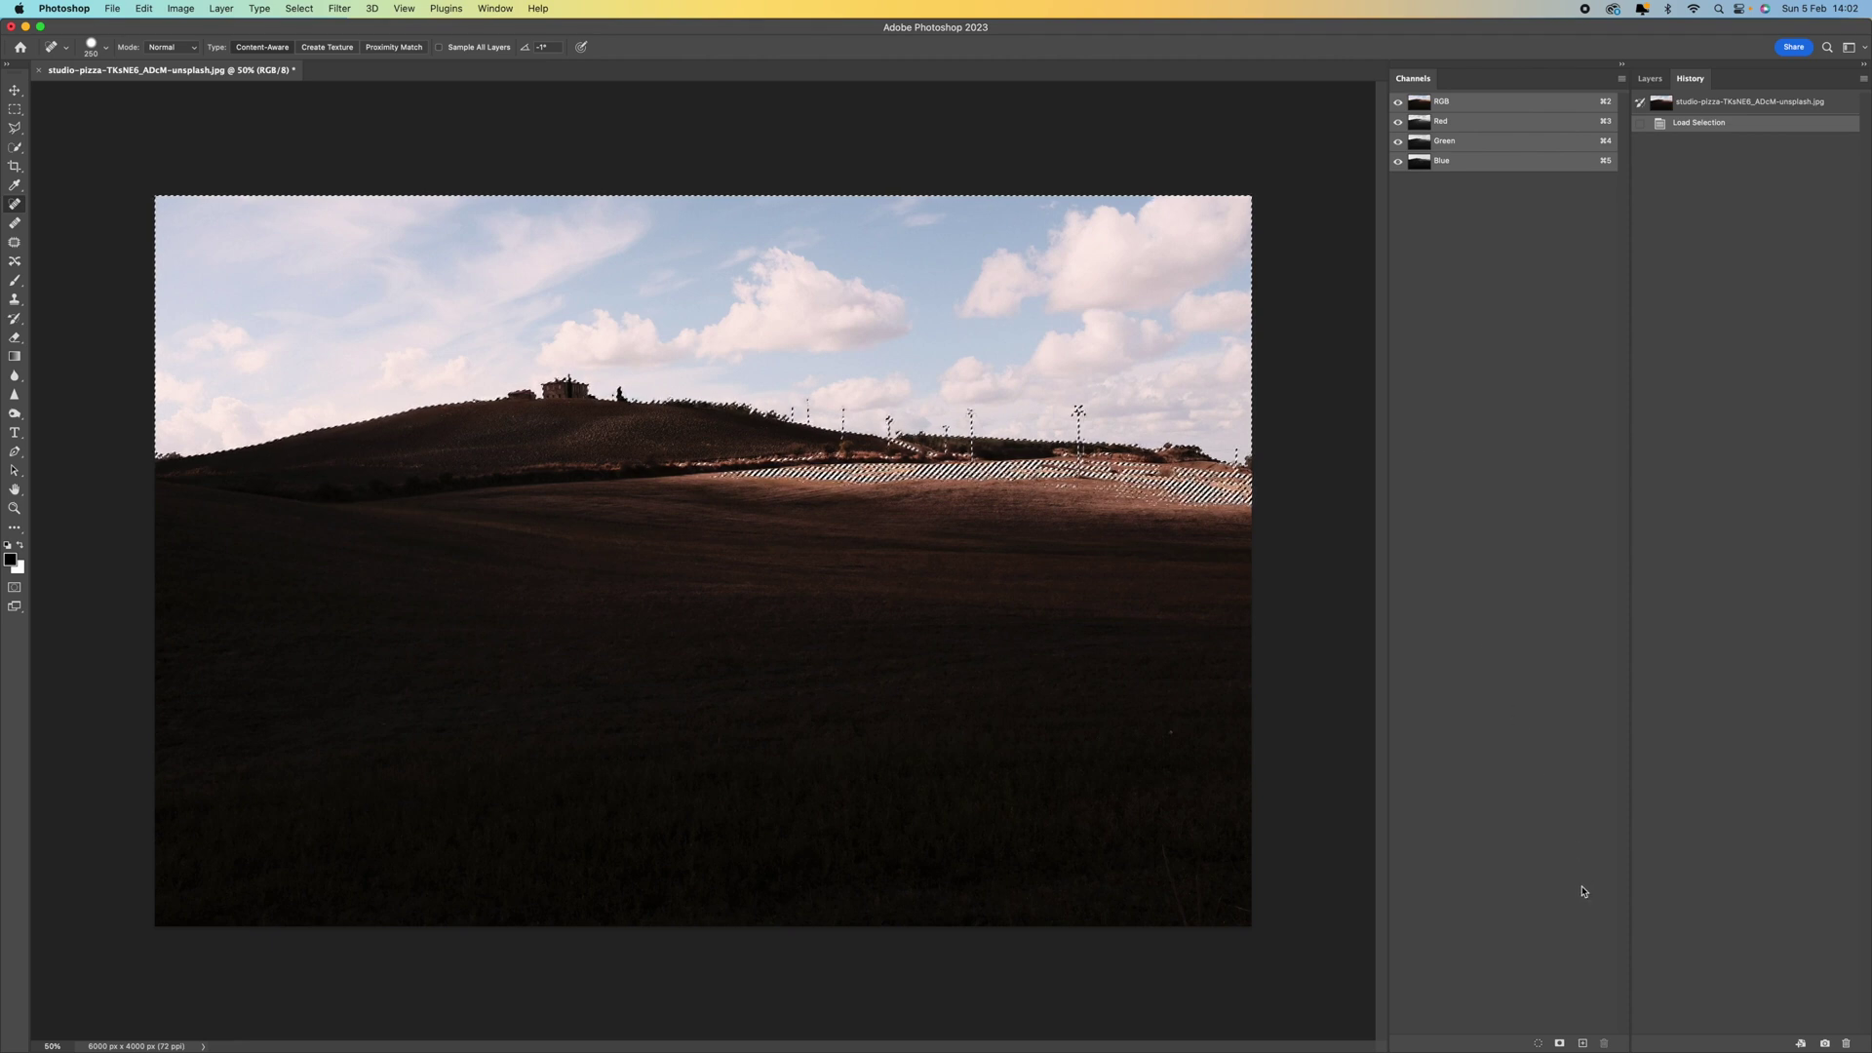
click(1560, 1044)
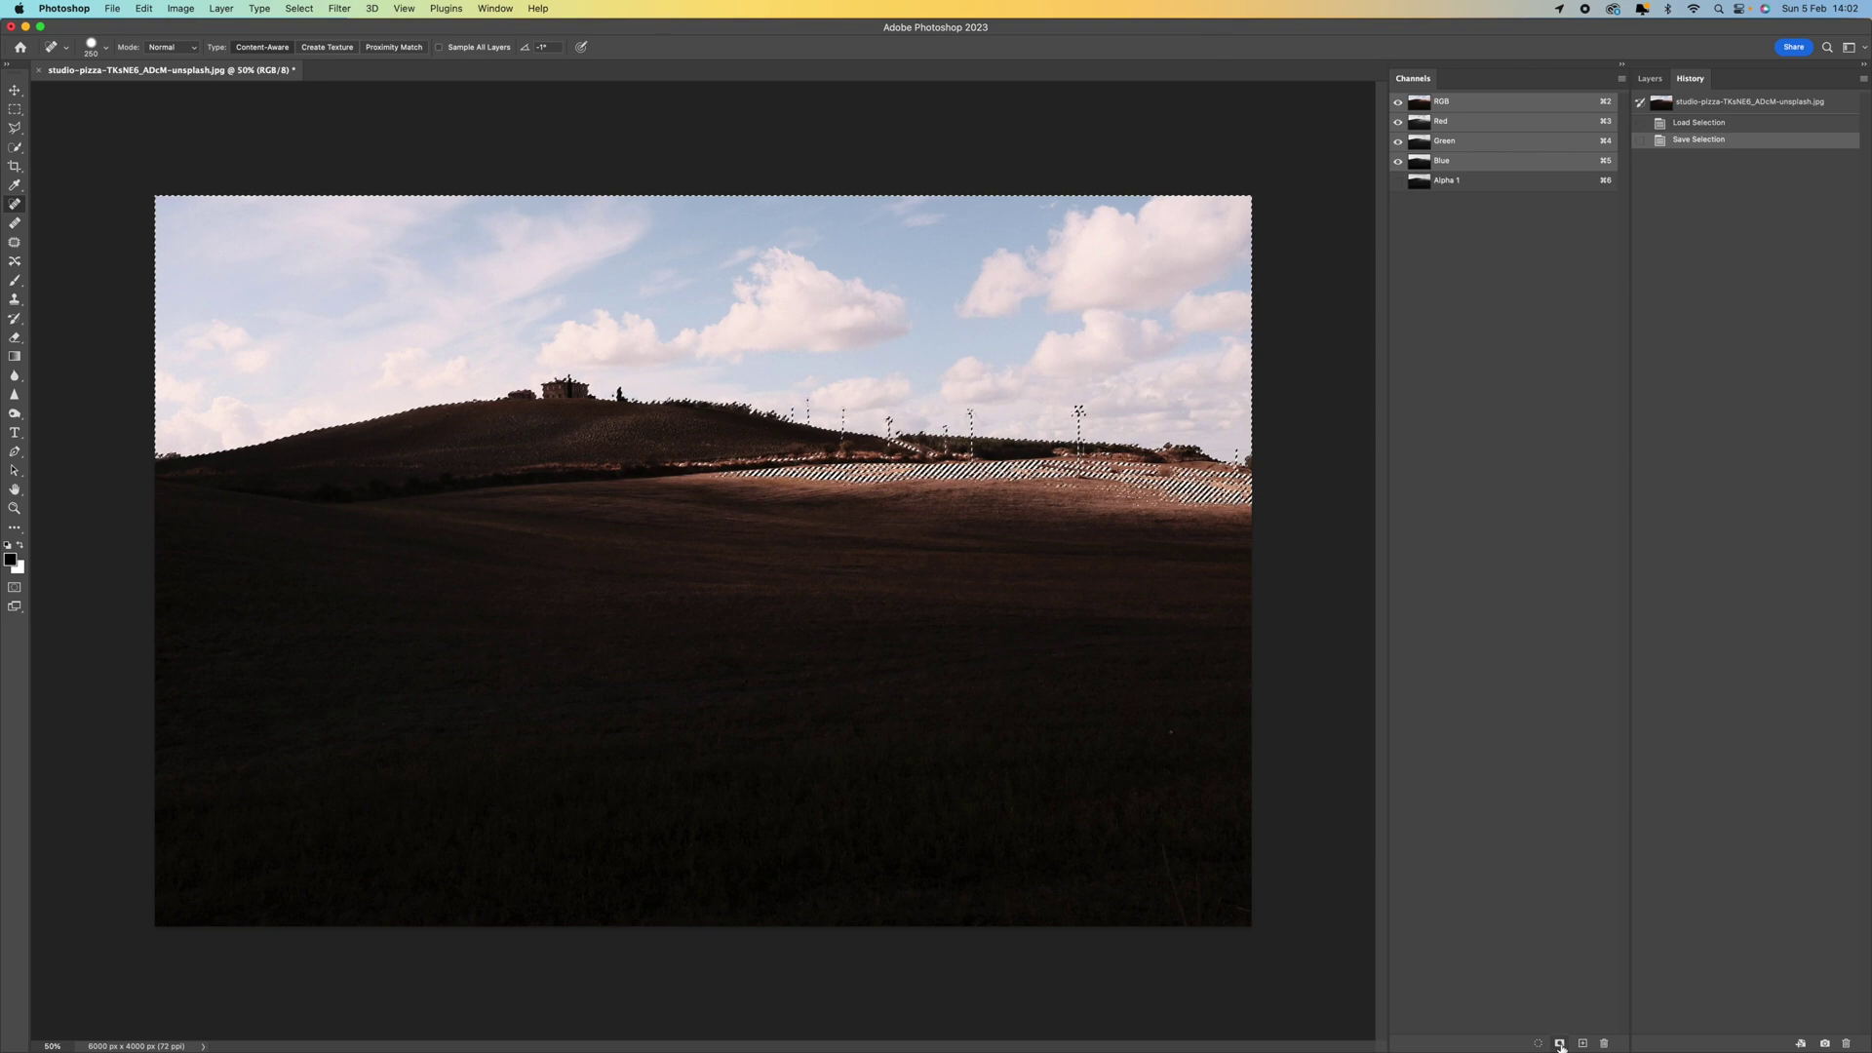
double_click(1451, 181)
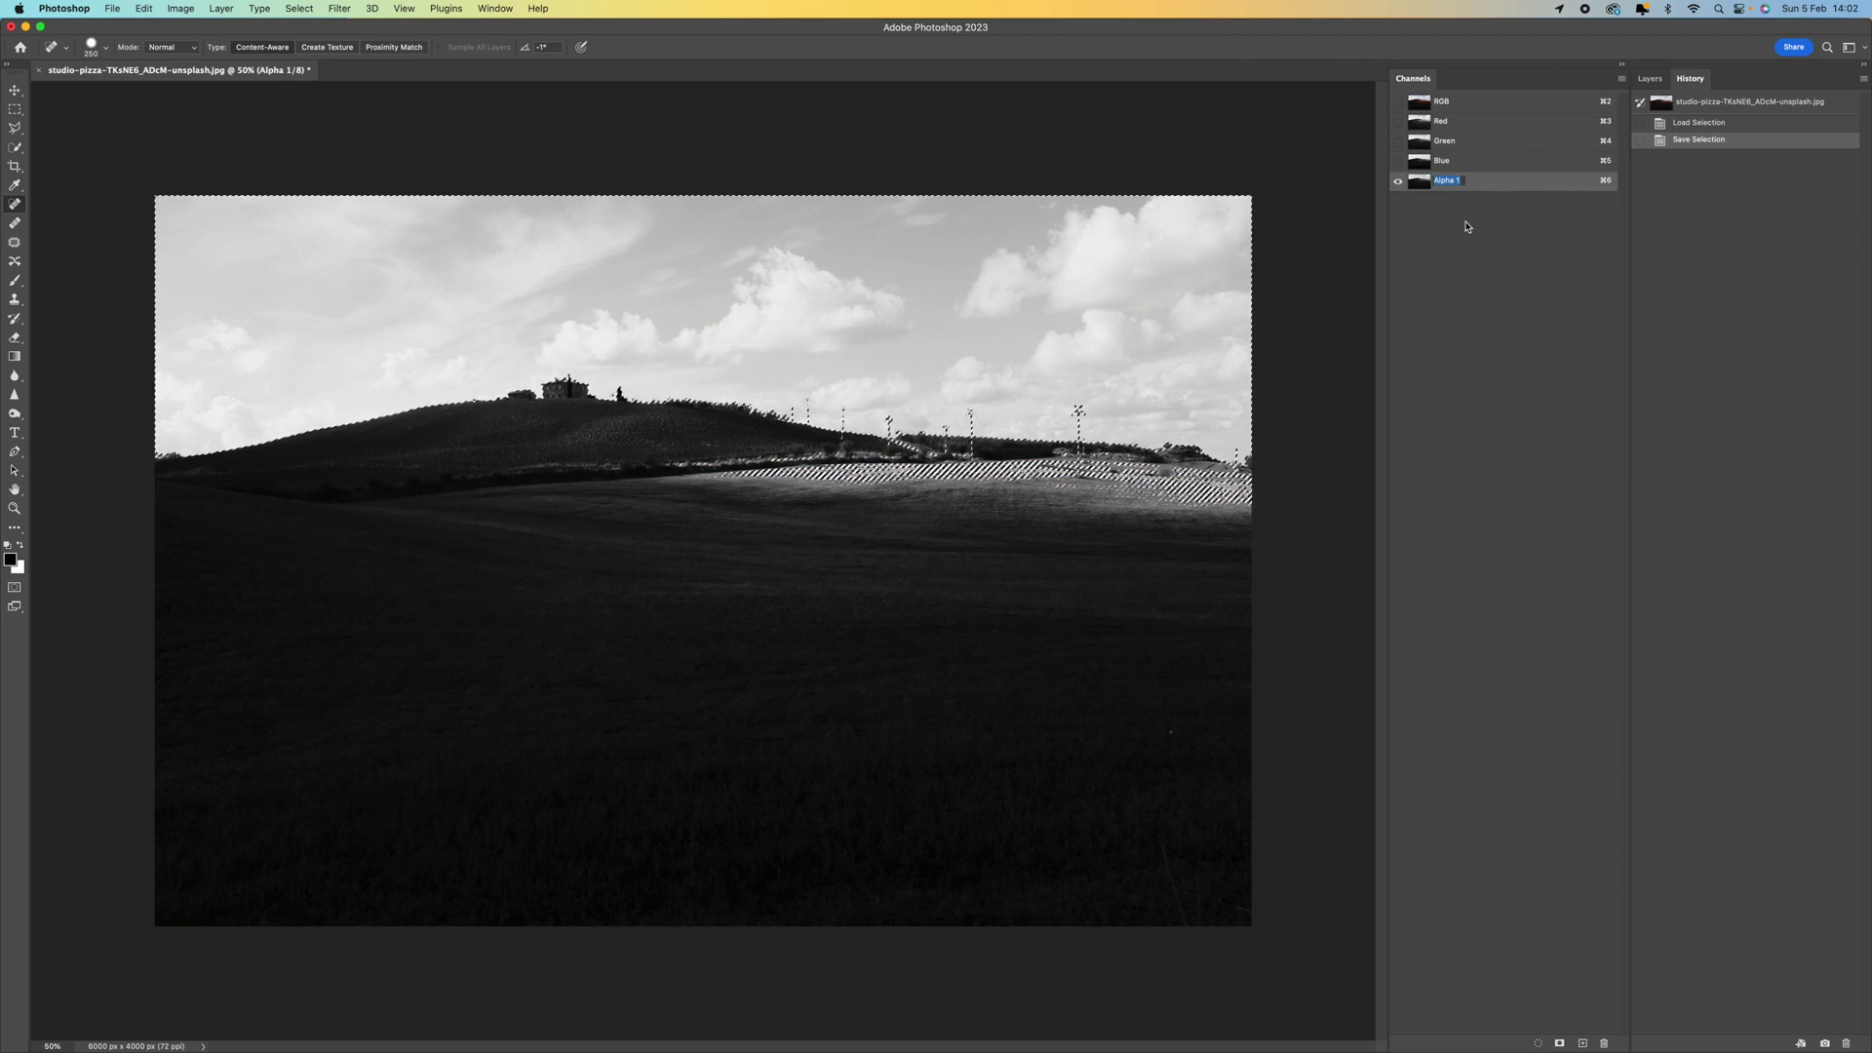
text(L1)
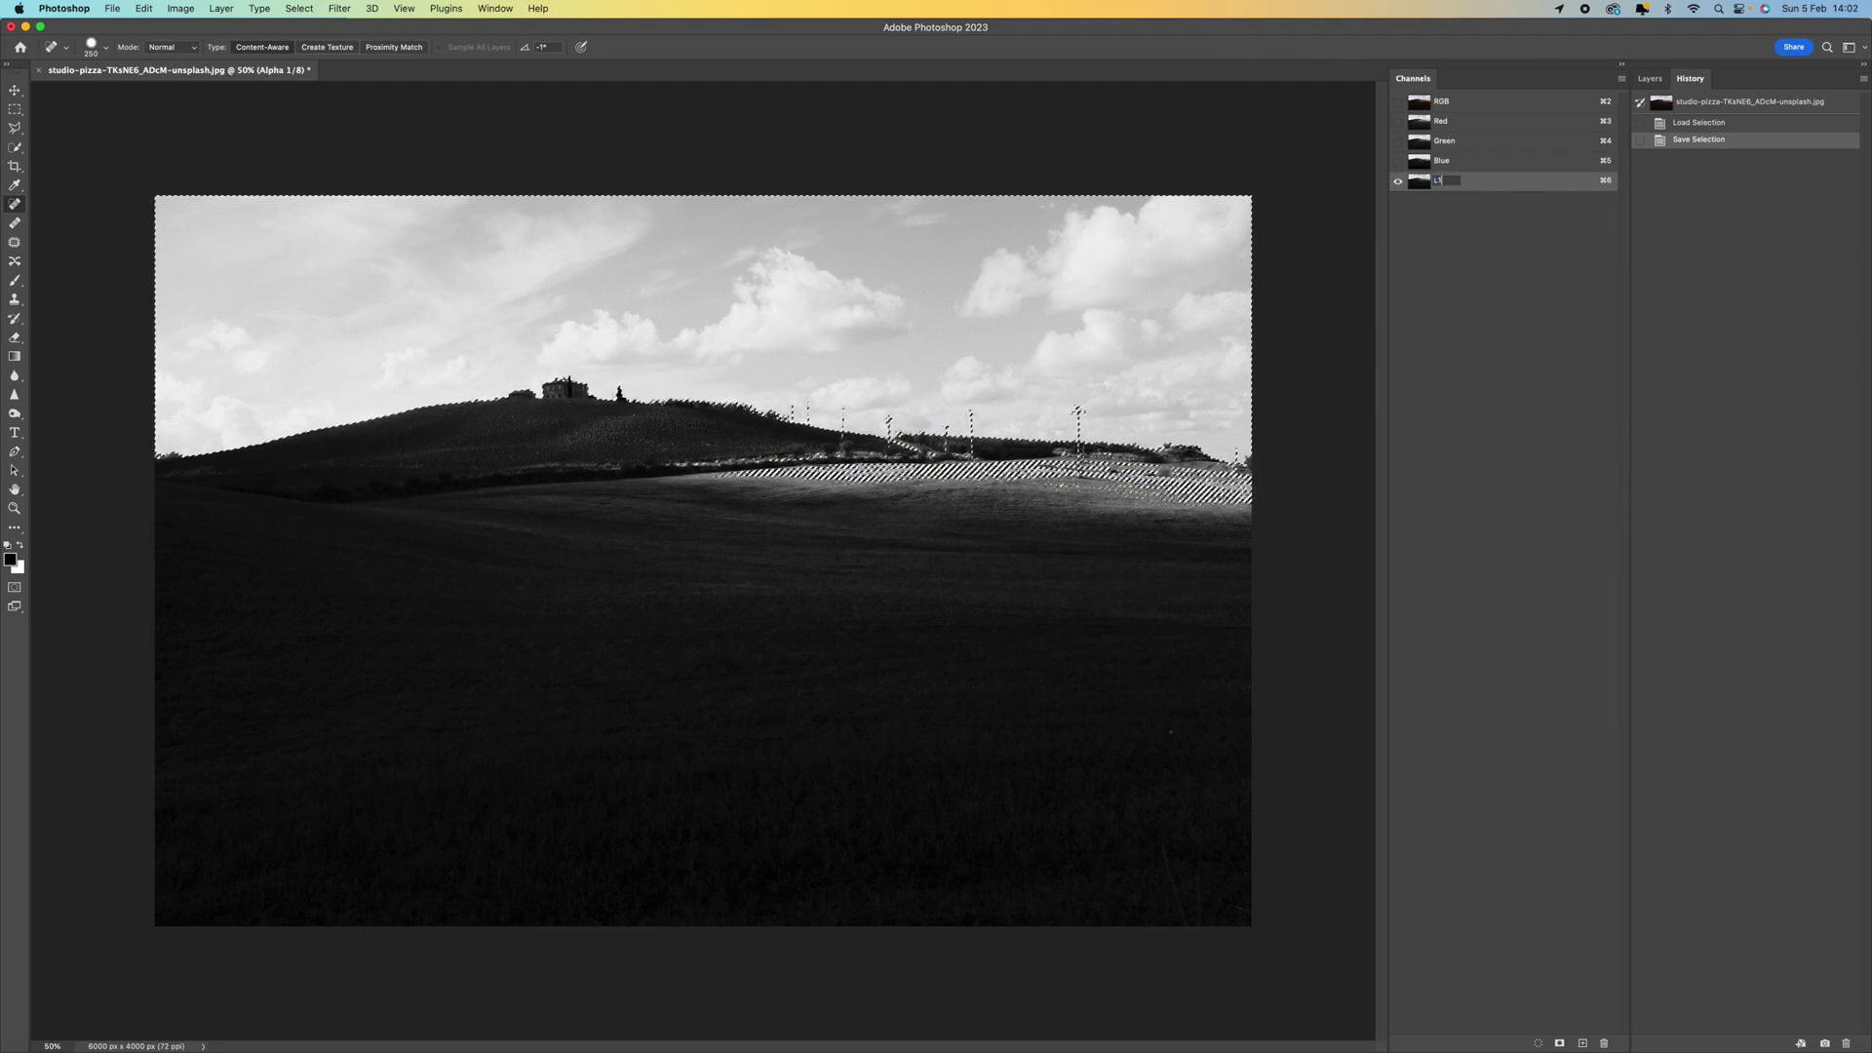
click(1466, 237)
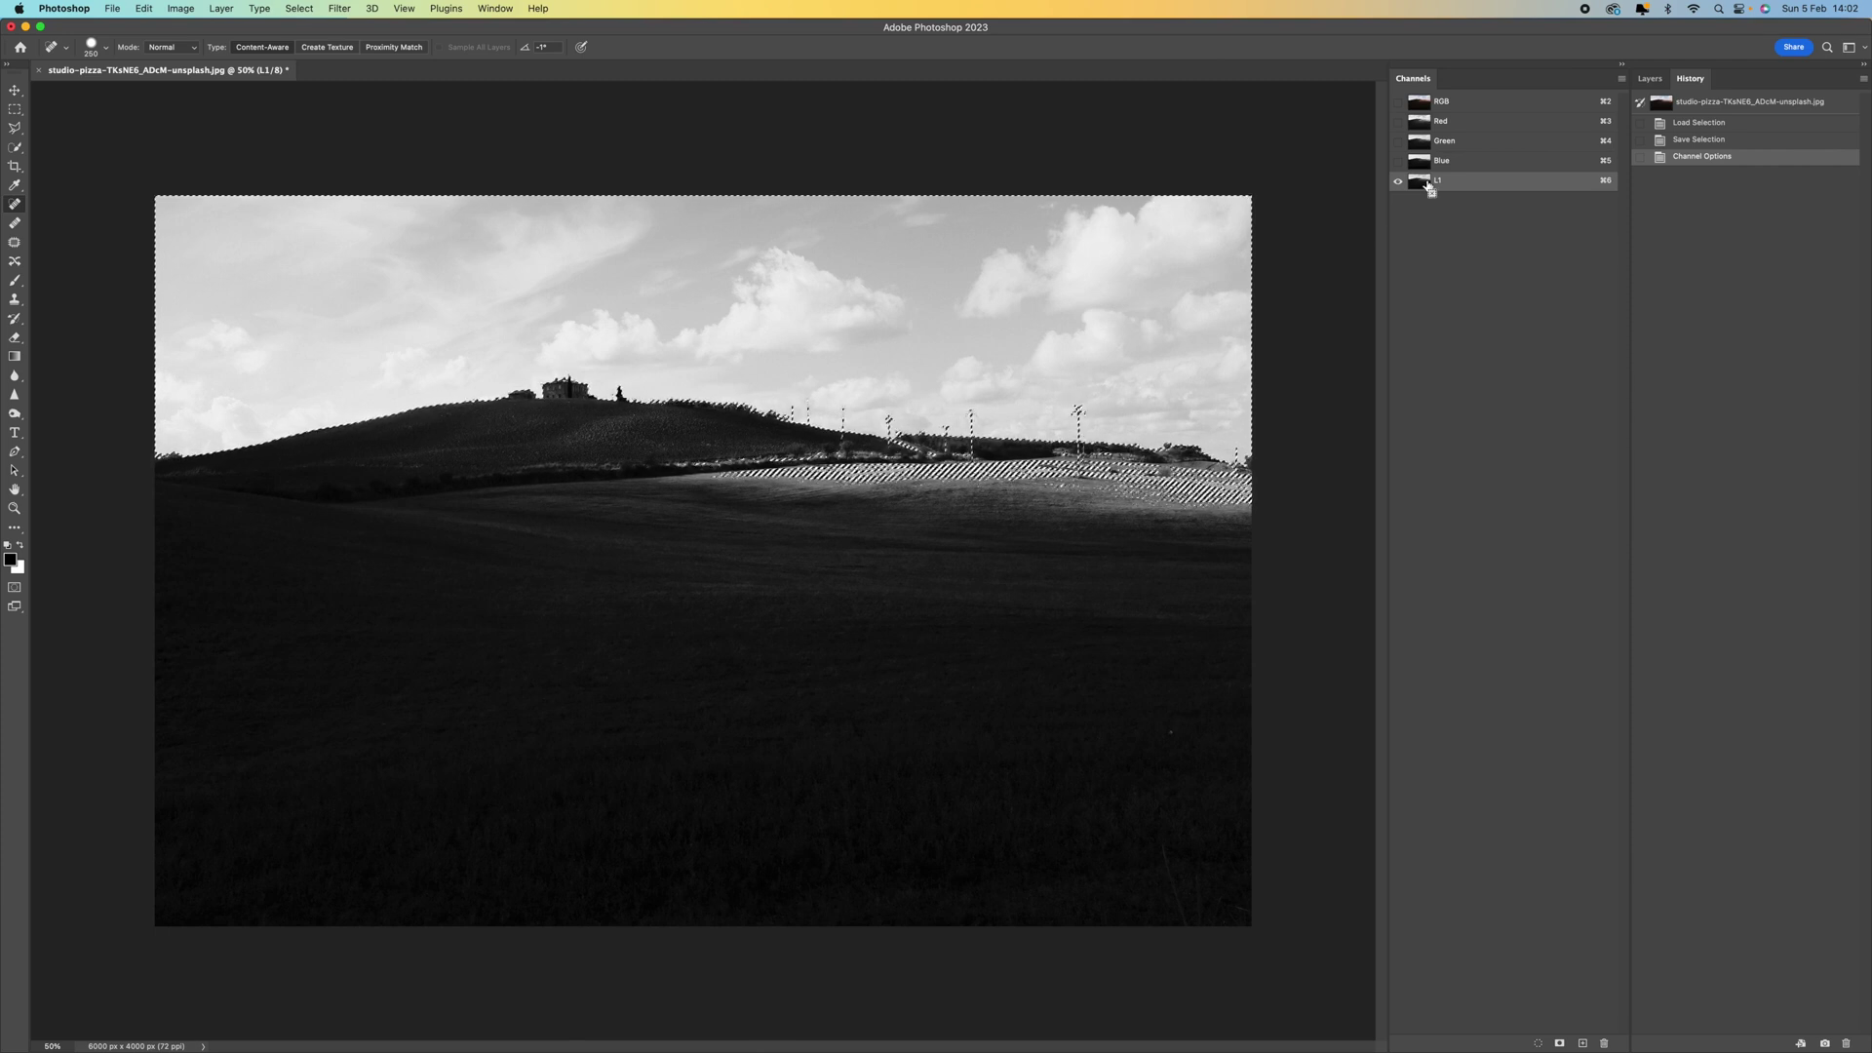
Intersect the current selection with the L1 channel and save the result as an alpha channel named L2.
ctrl+alt+shift+click(1428, 186)
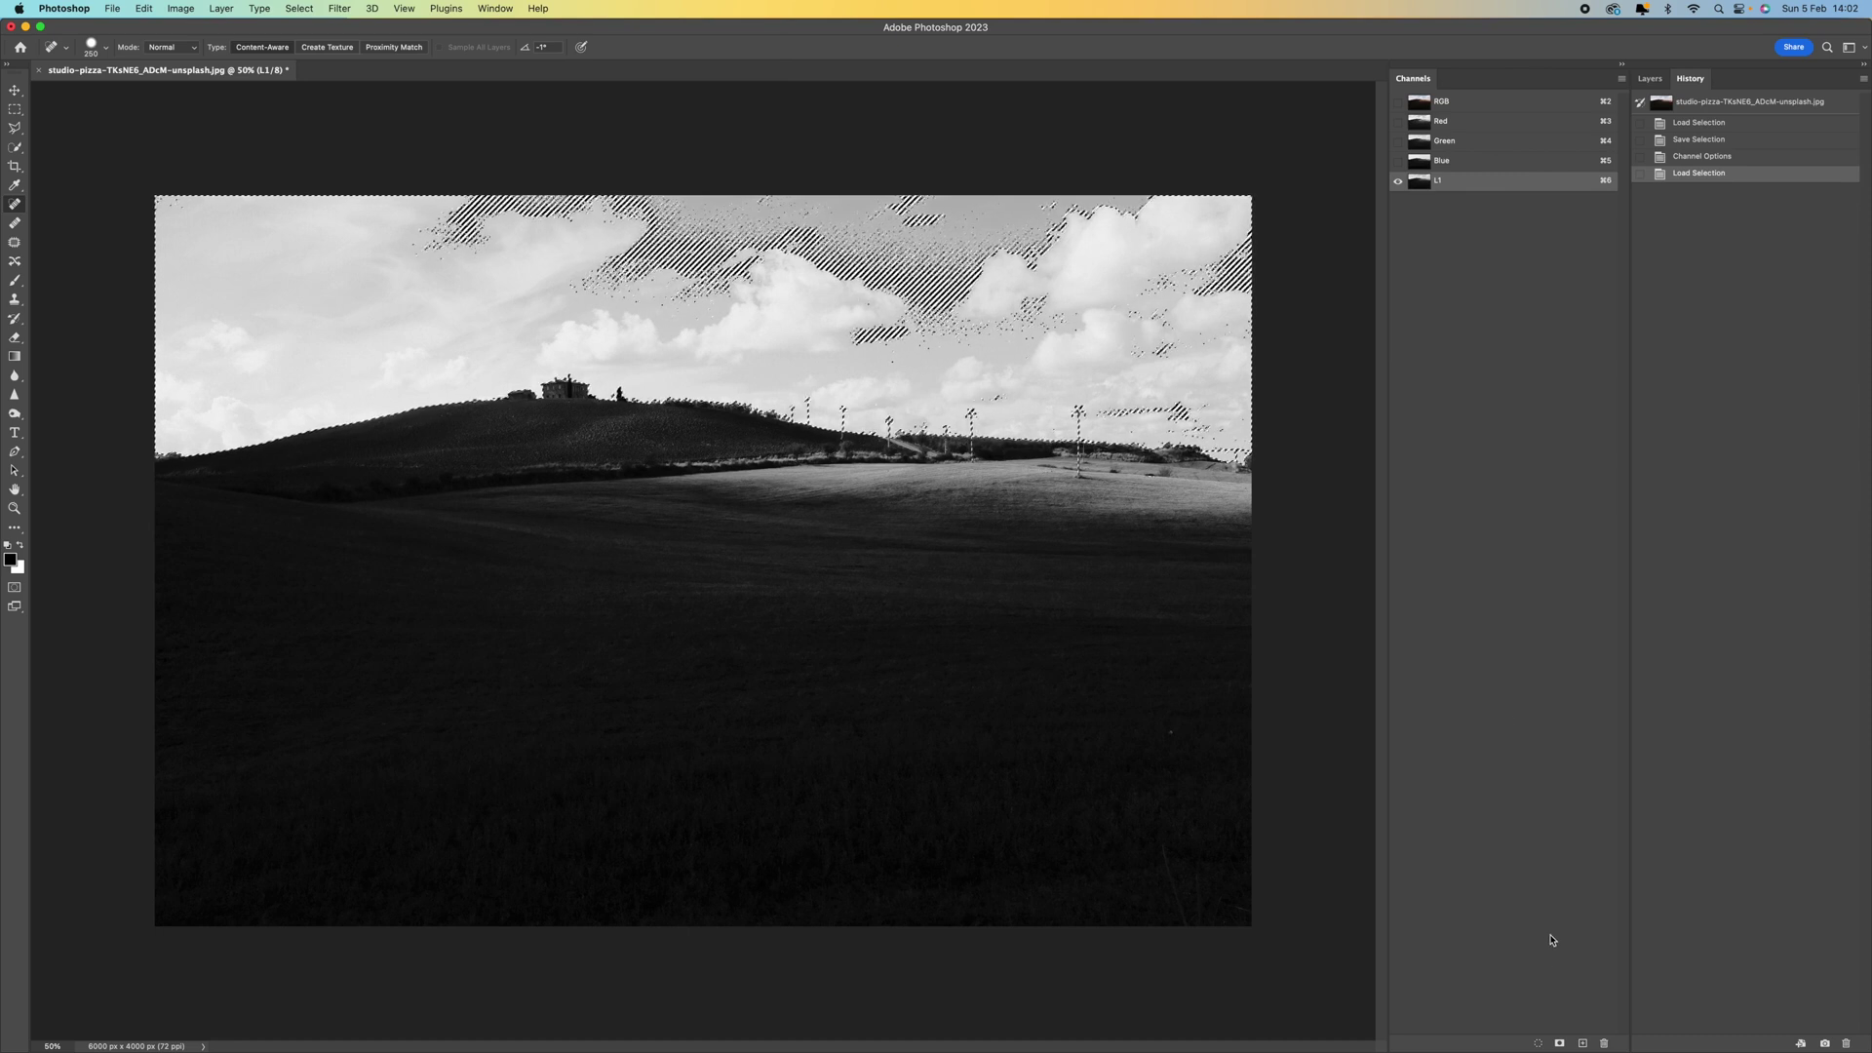
click(1559, 1043)
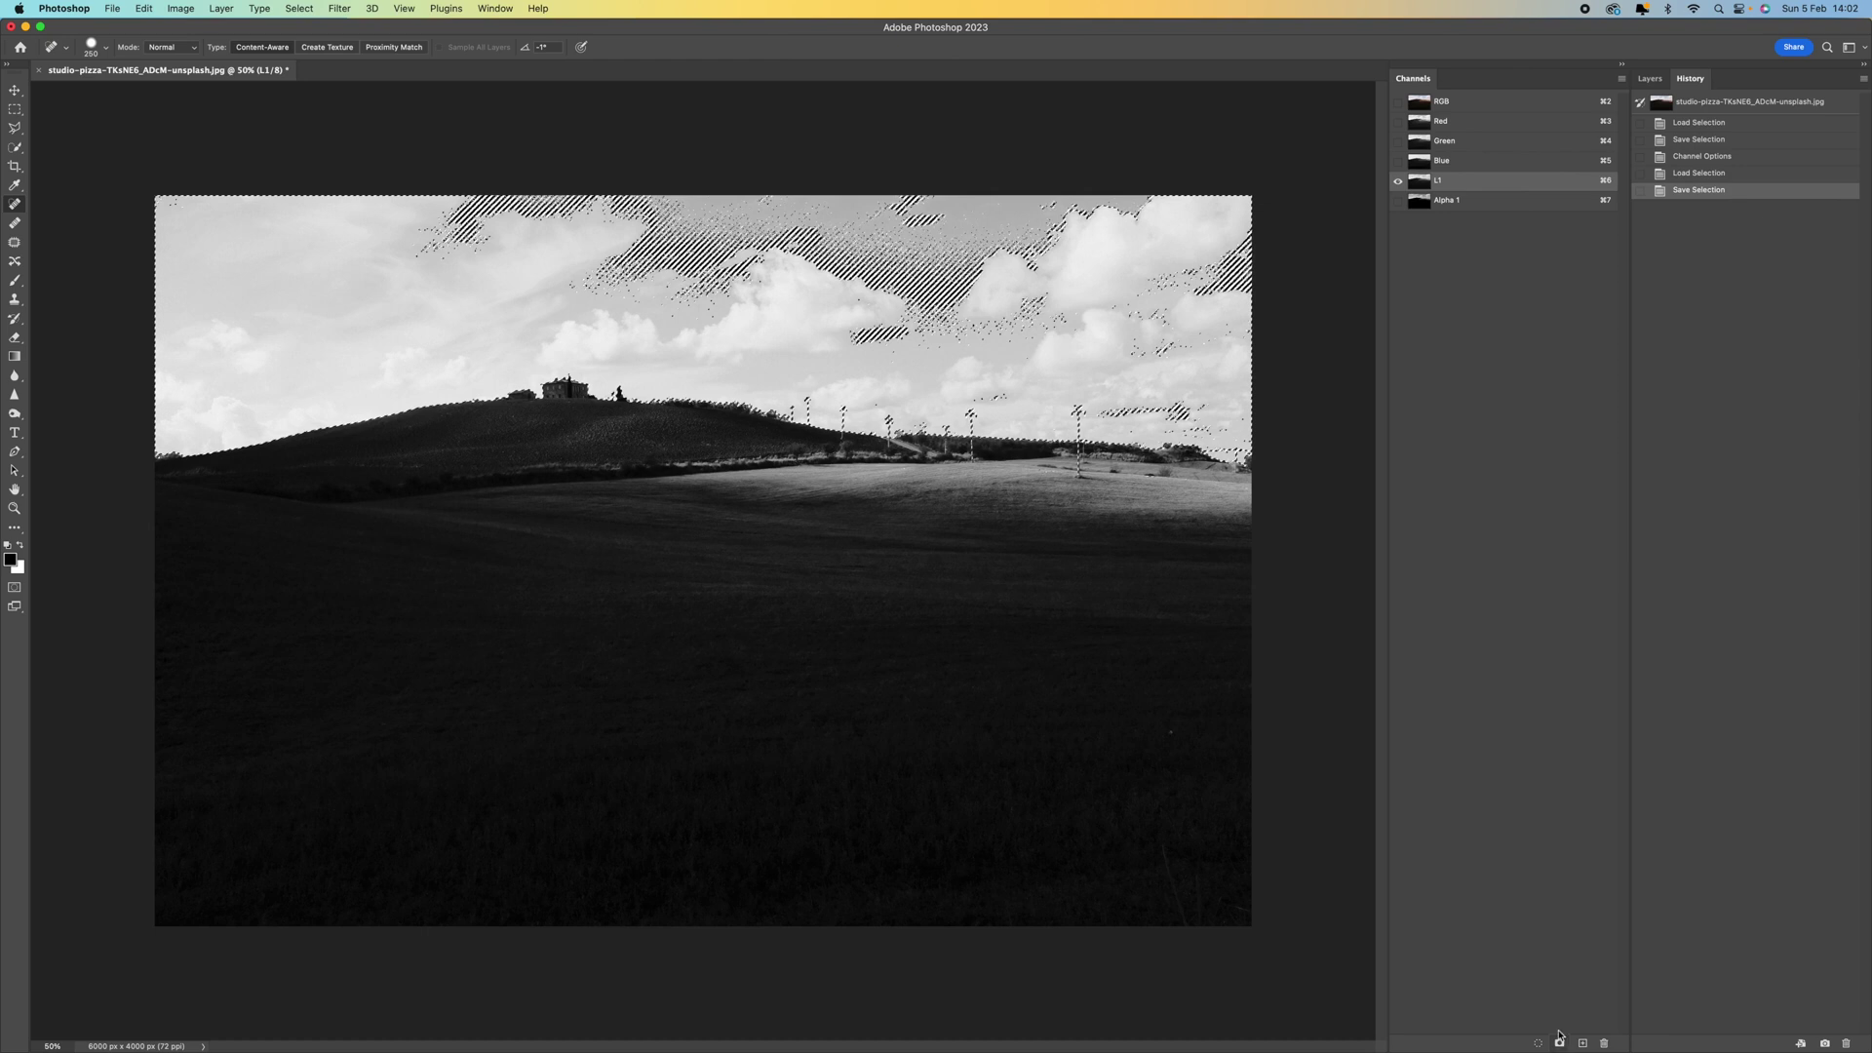
double_click(1444, 201)
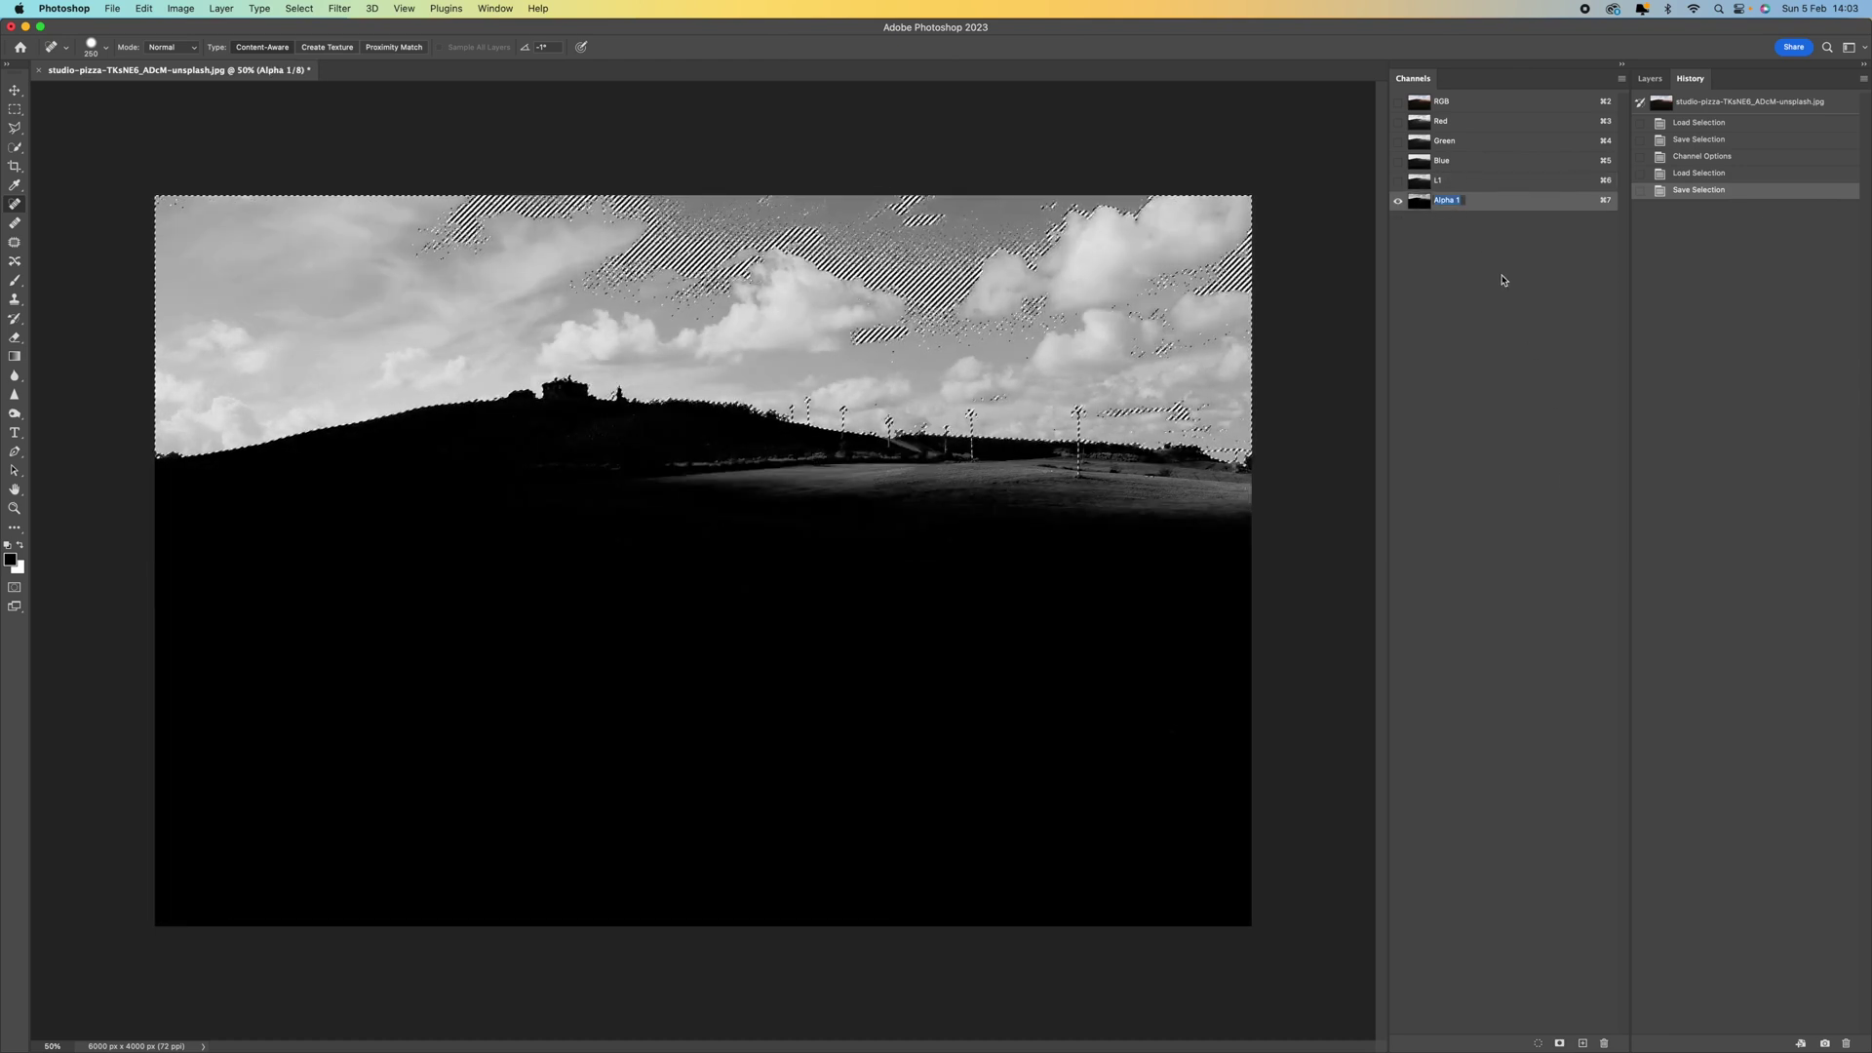
text(L)
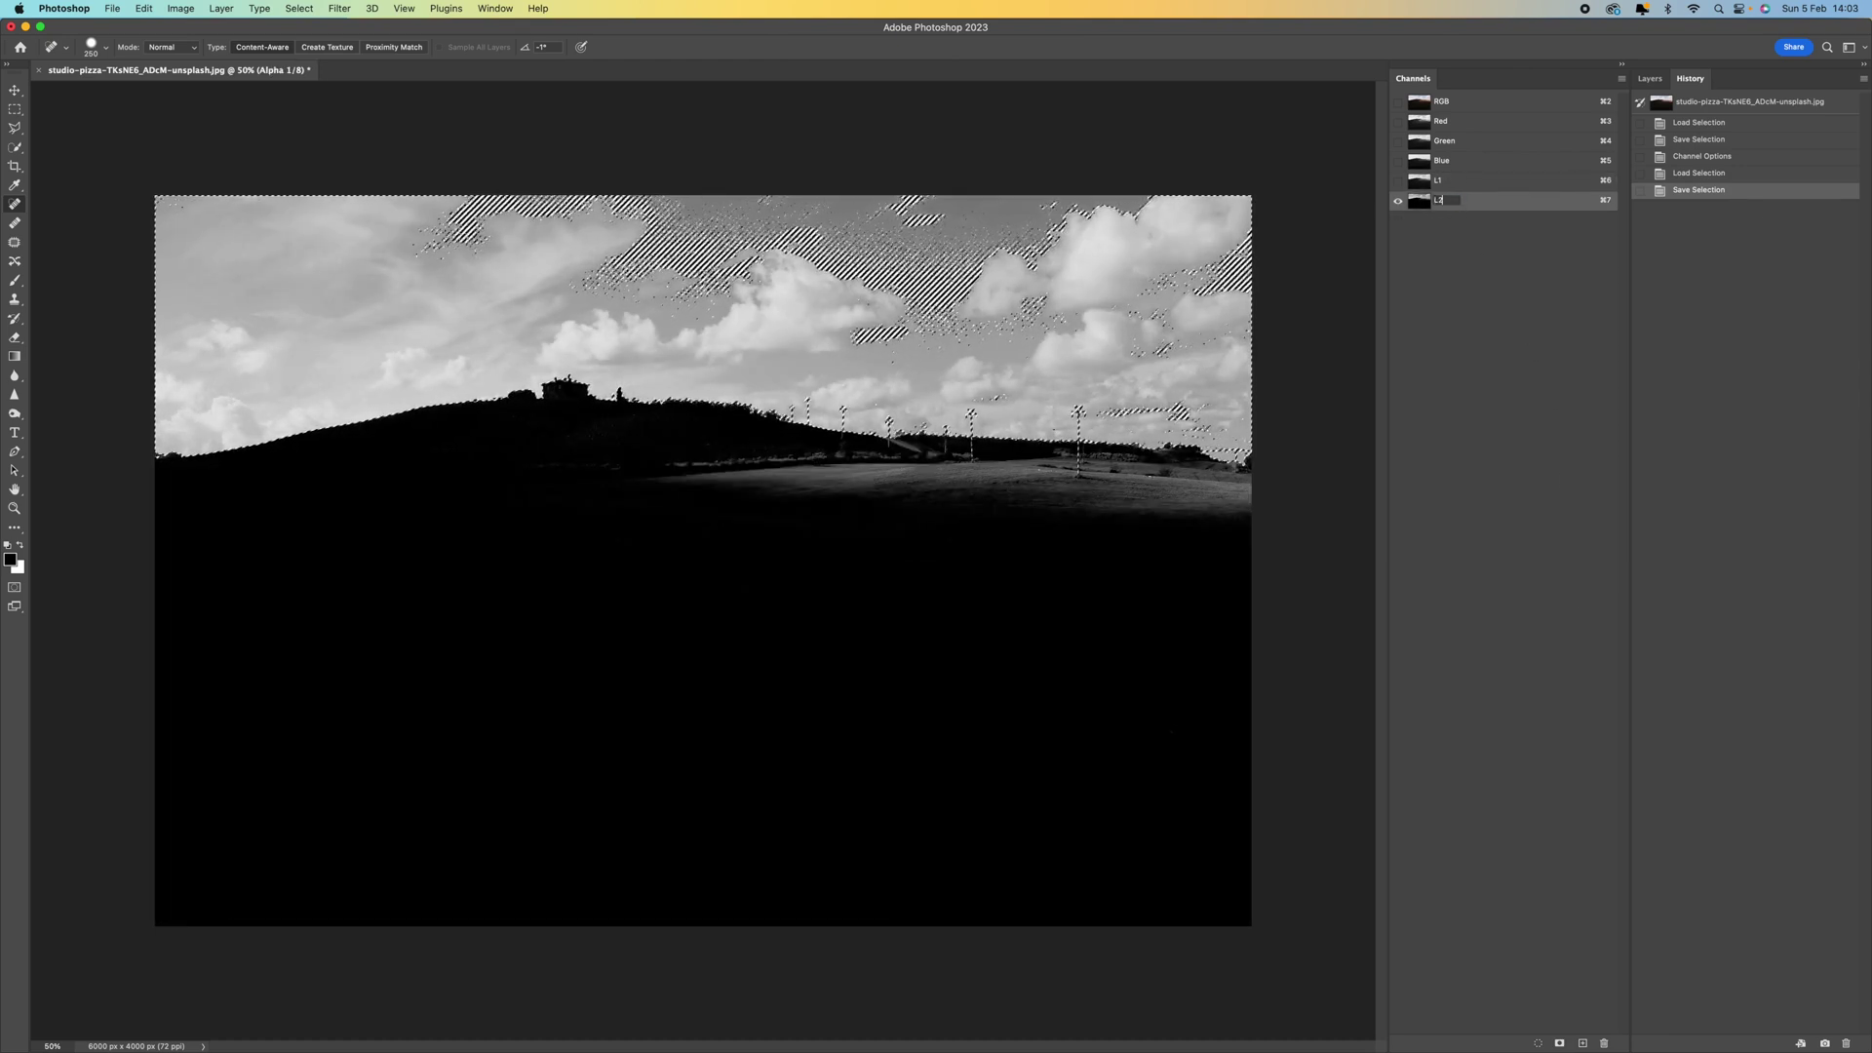
text(2)
key(Return)
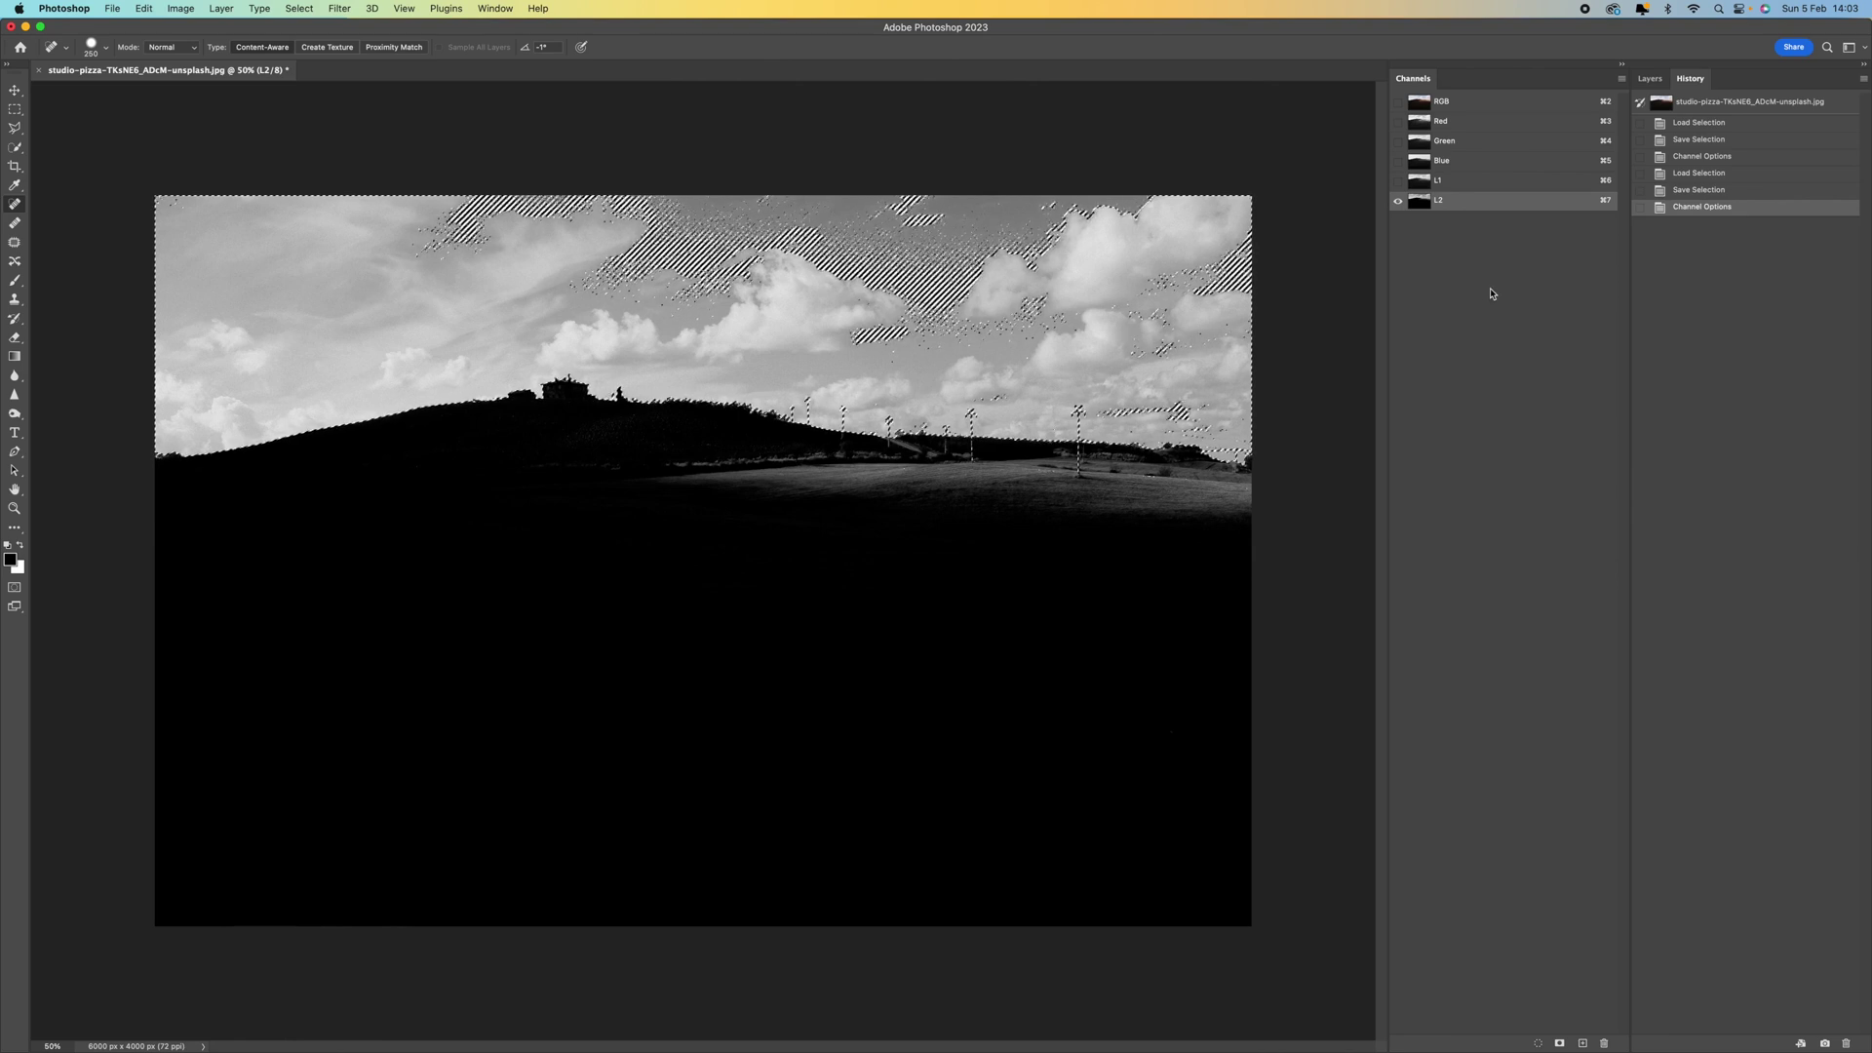
Intersect the current selection with the L2 channel and save the result as an alpha channel named L3.
alt+shift+super+click(1419, 202)
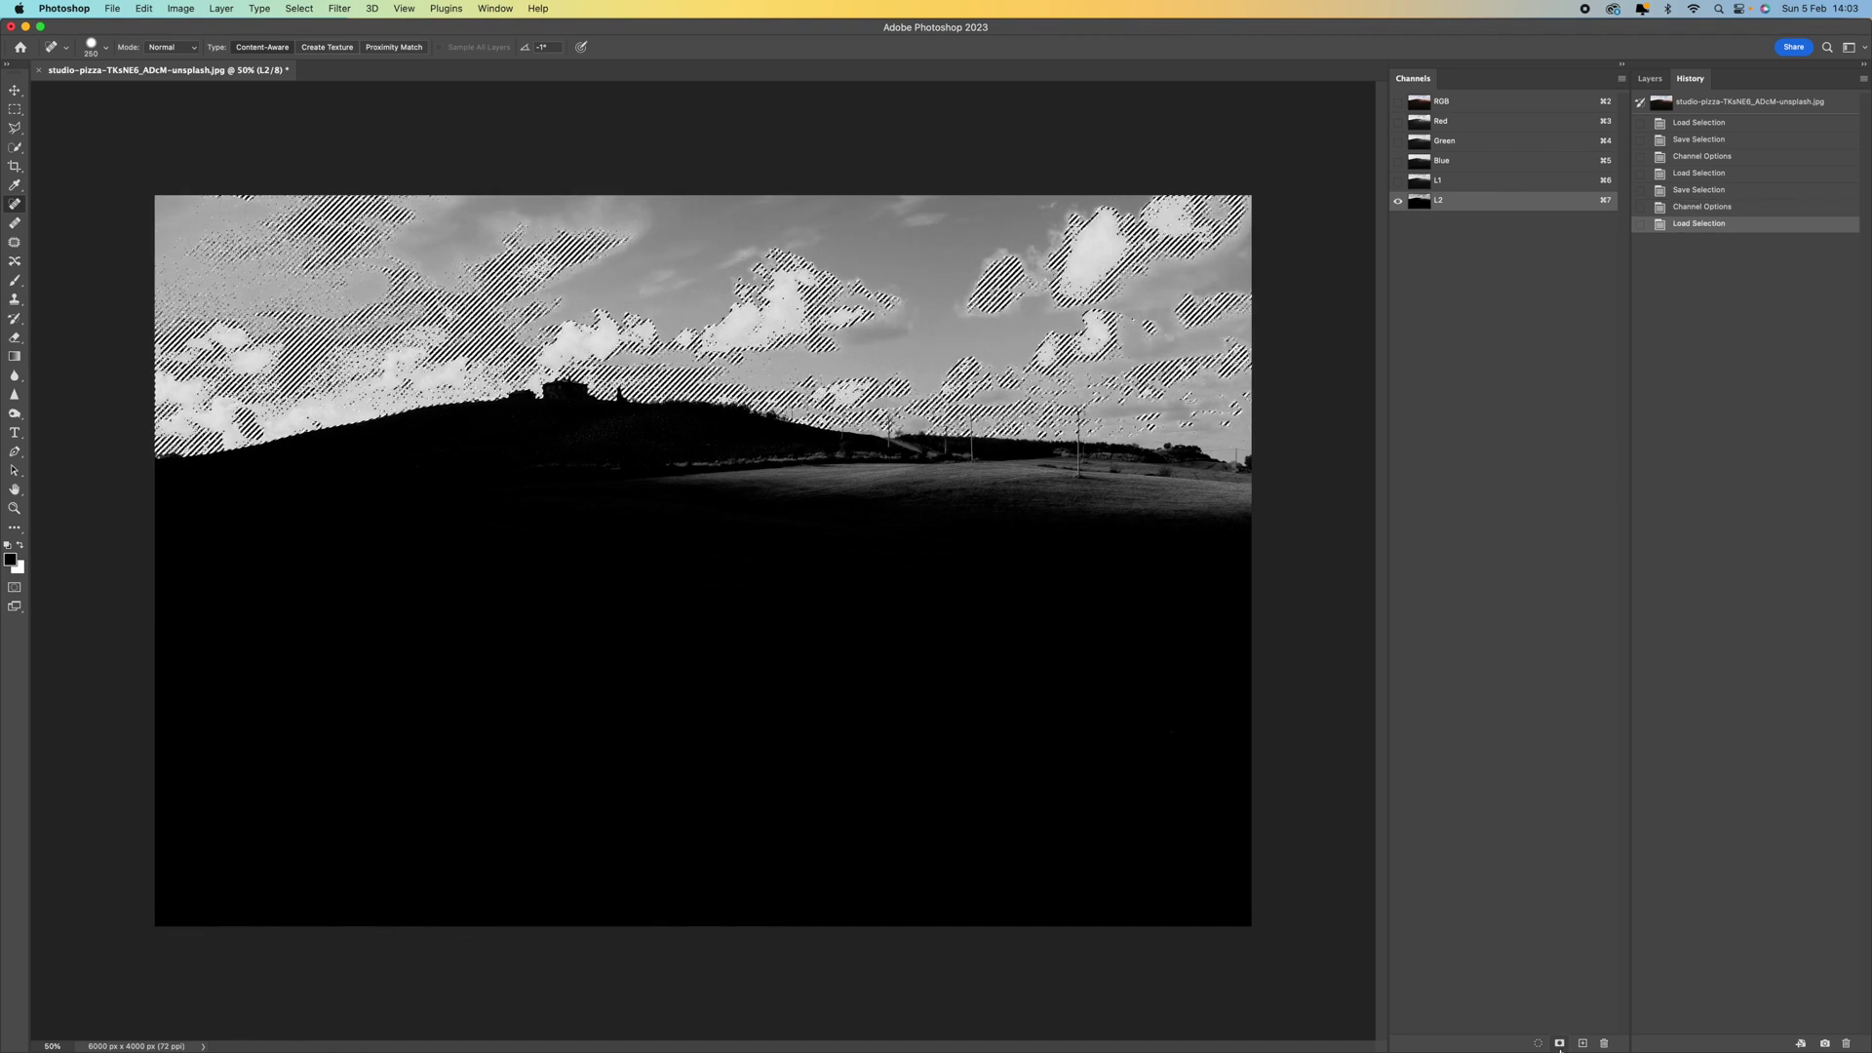
click(1560, 1045)
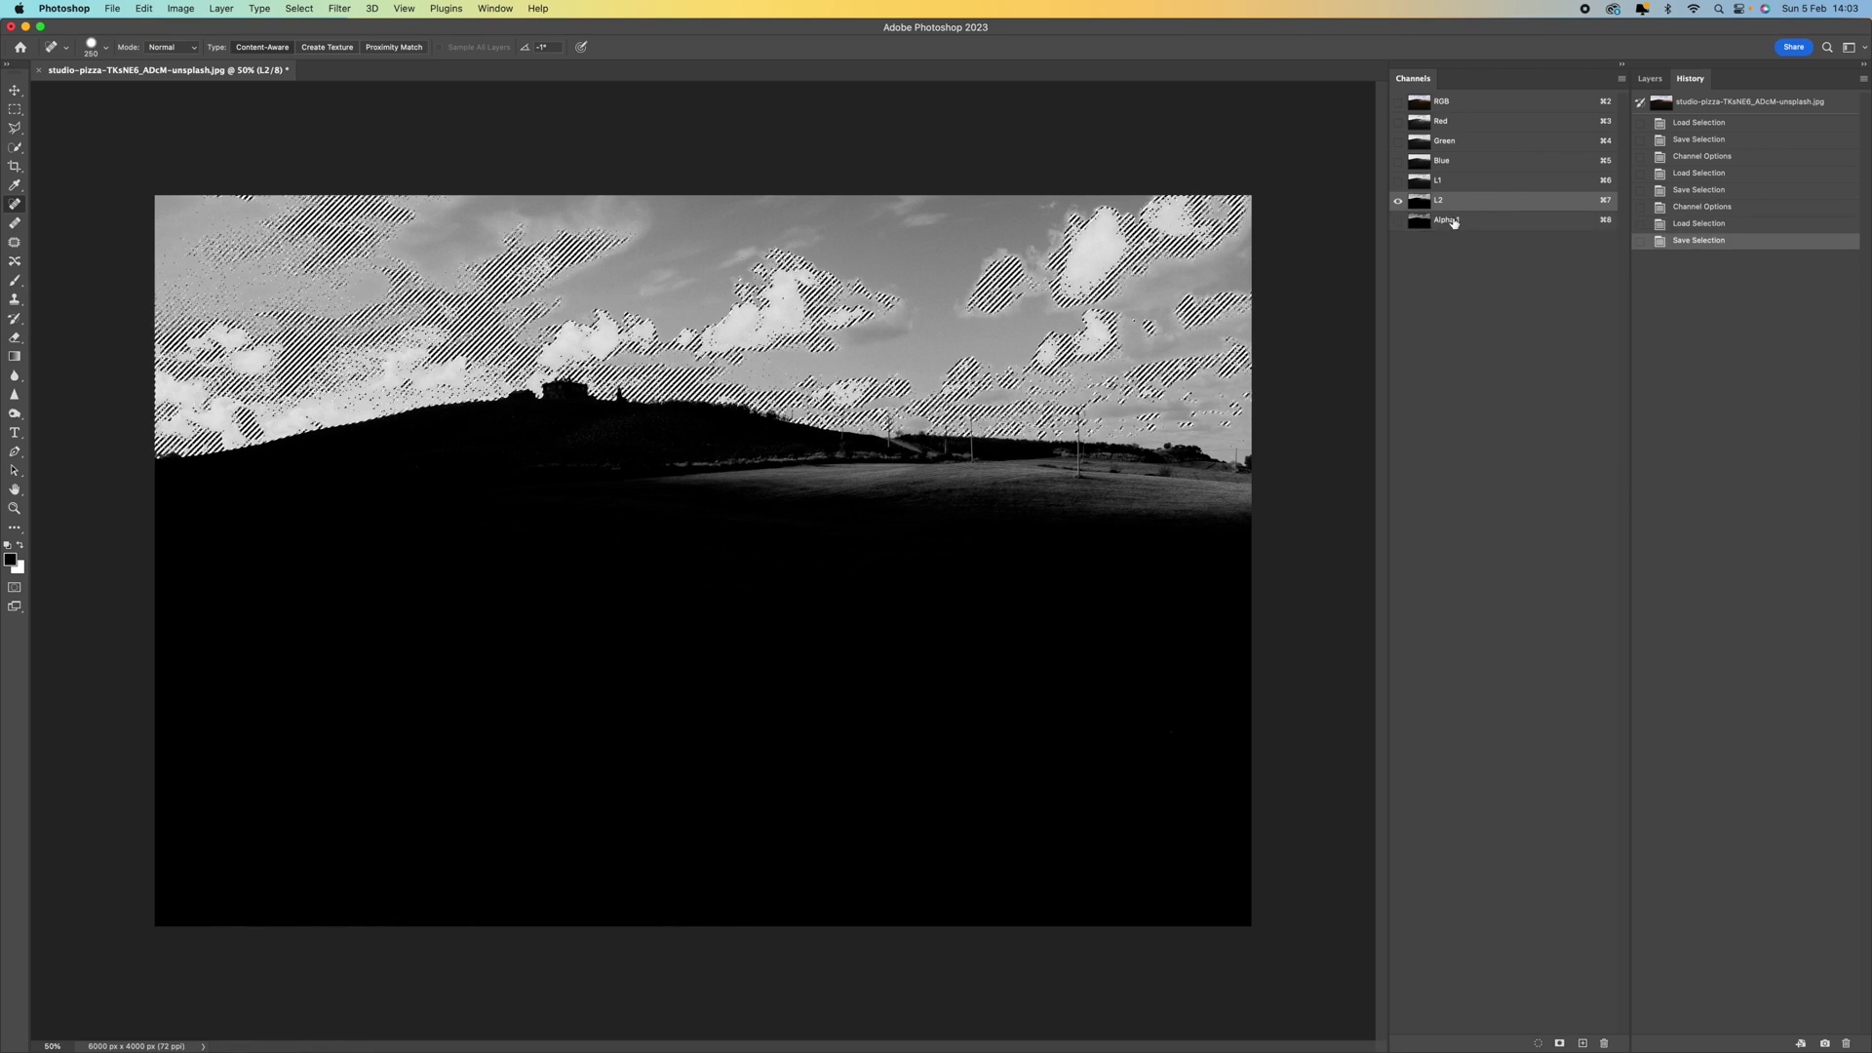
double_click(1448, 220)
text(L3)
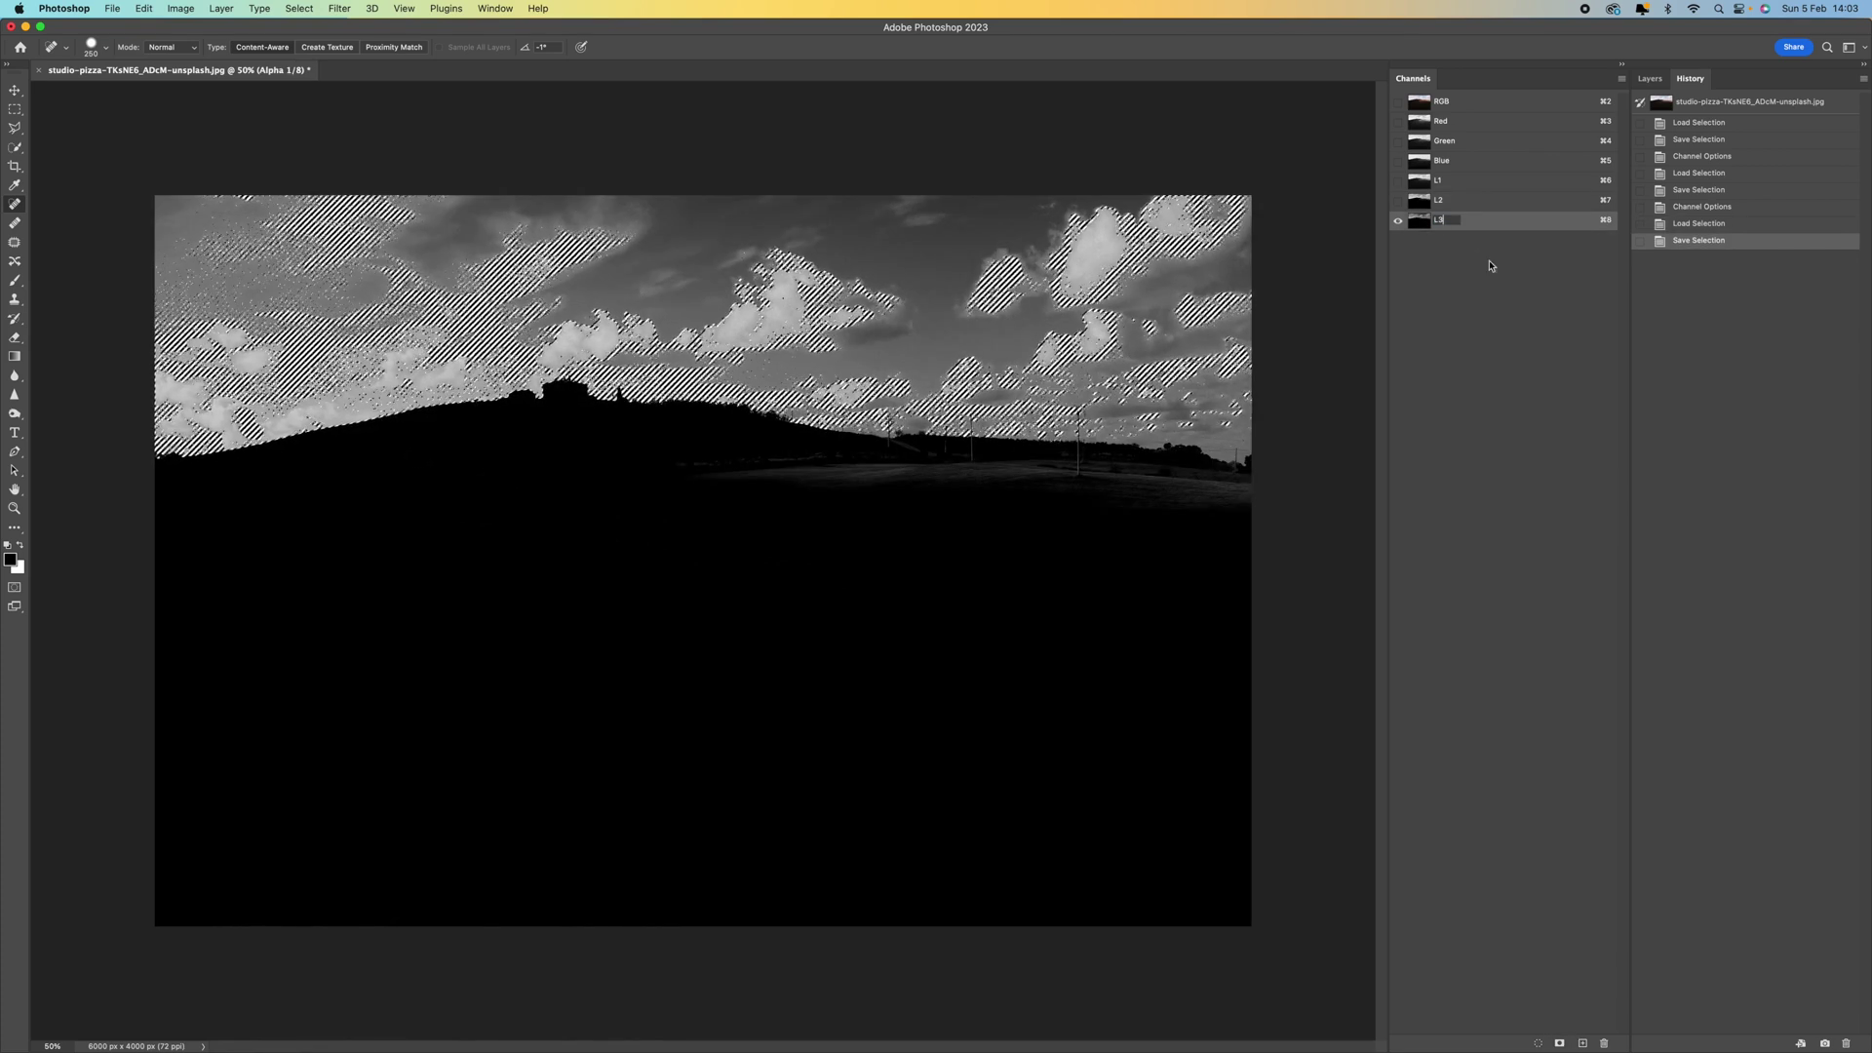
key(Return)
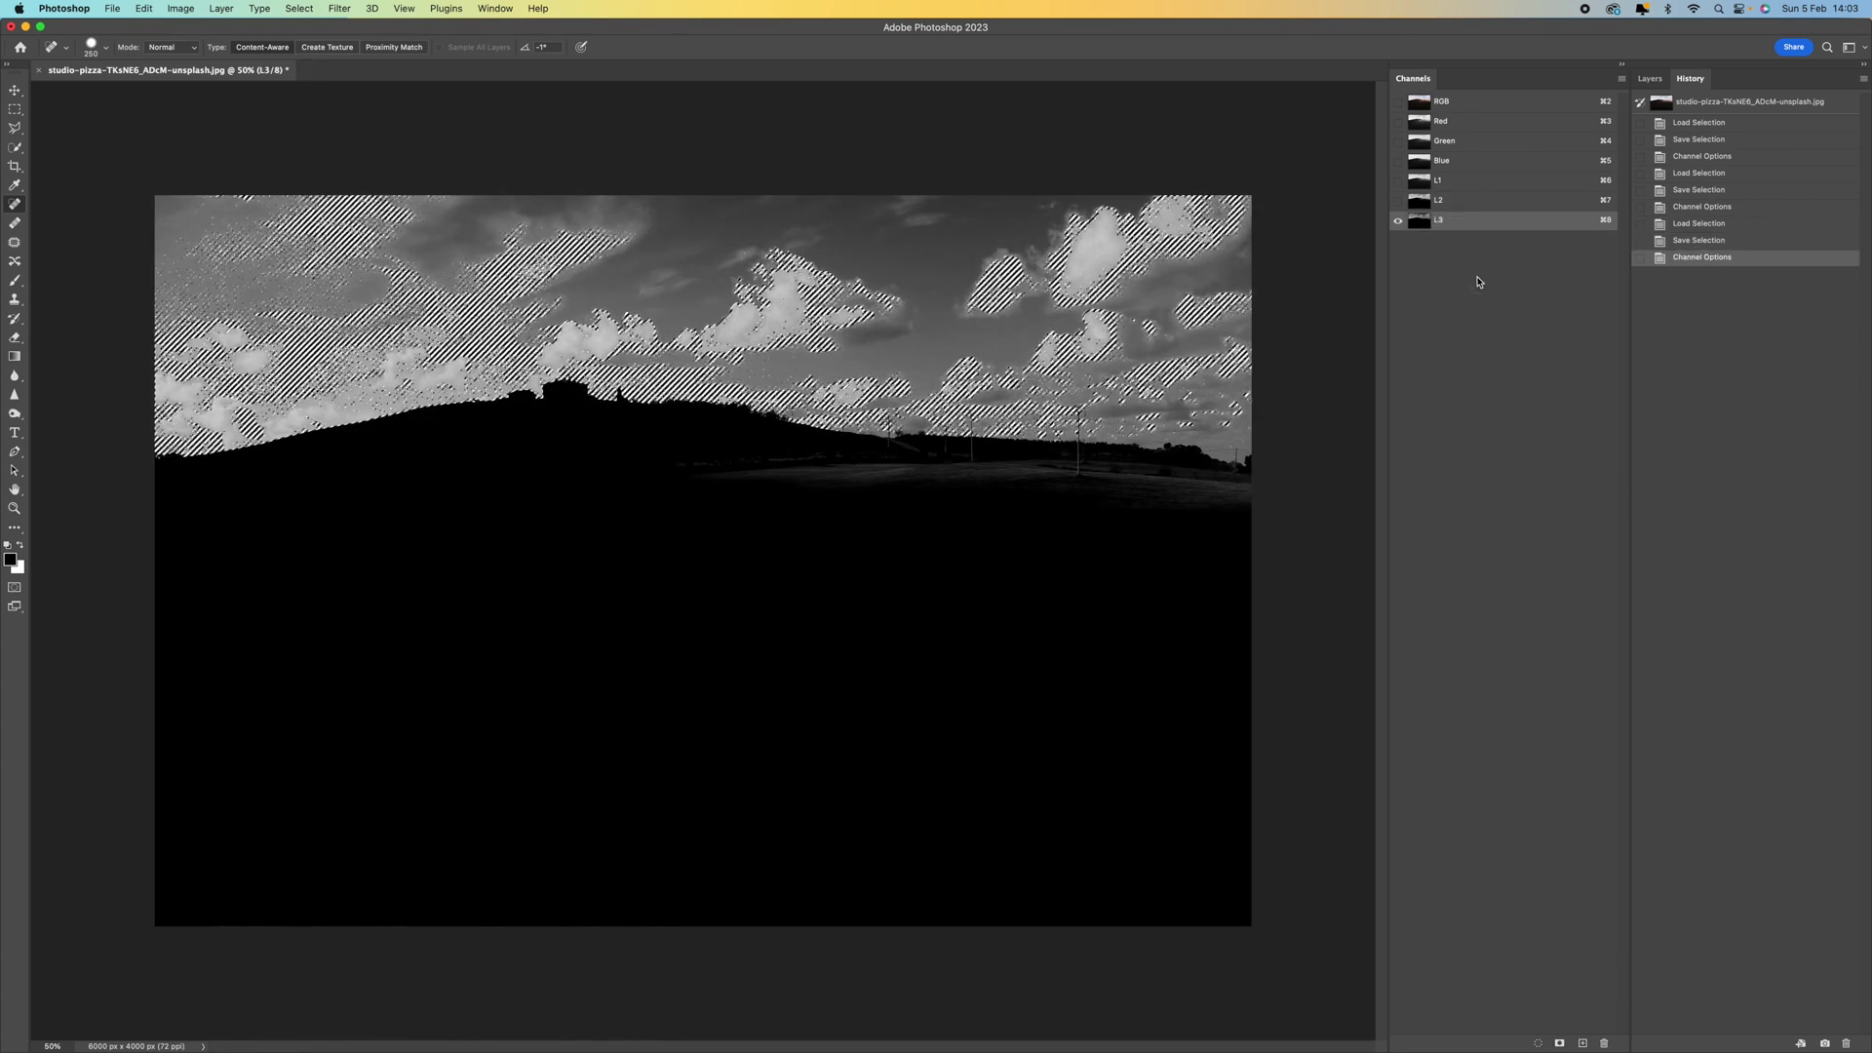
Compare the L1, L2 and L3 channels in the image to examine how each mask restricts the highlights.
click(1453, 181)
click(1454, 201)
click(1456, 222)
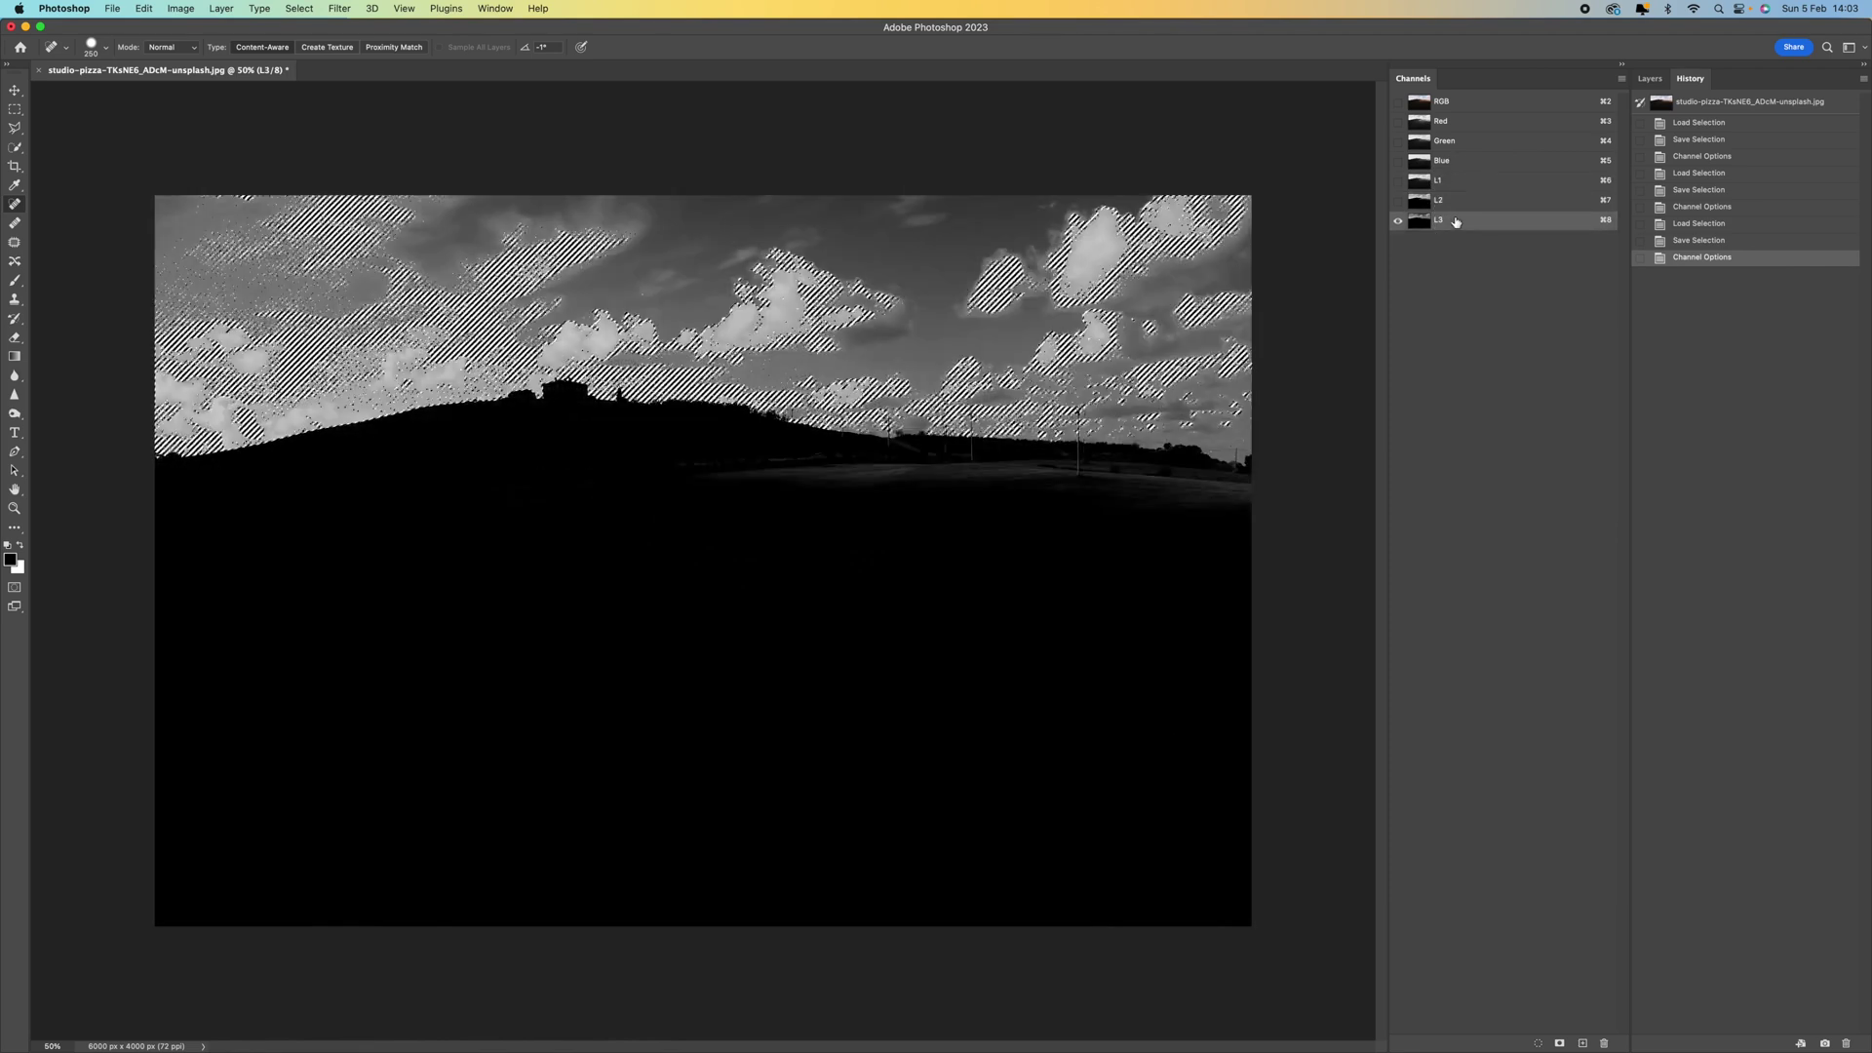
click(1456, 200)
click(1454, 180)
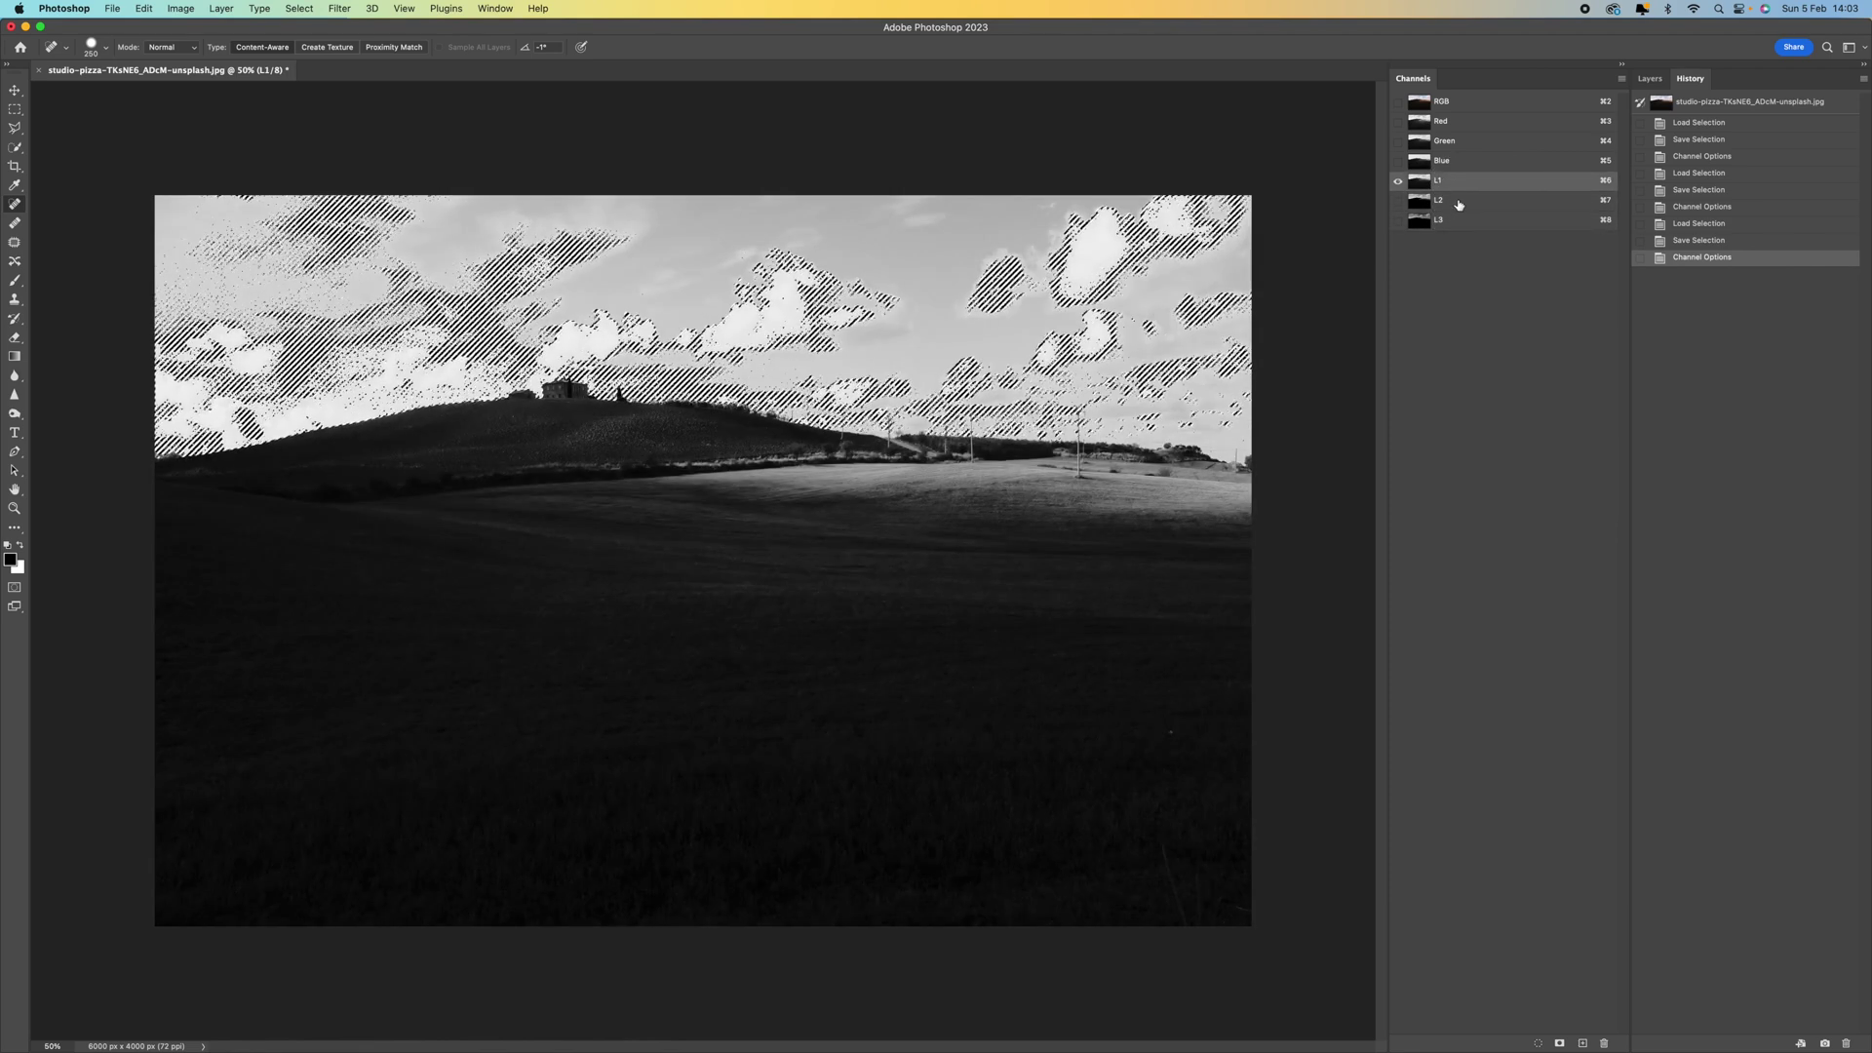
click(1459, 203)
click(1457, 221)
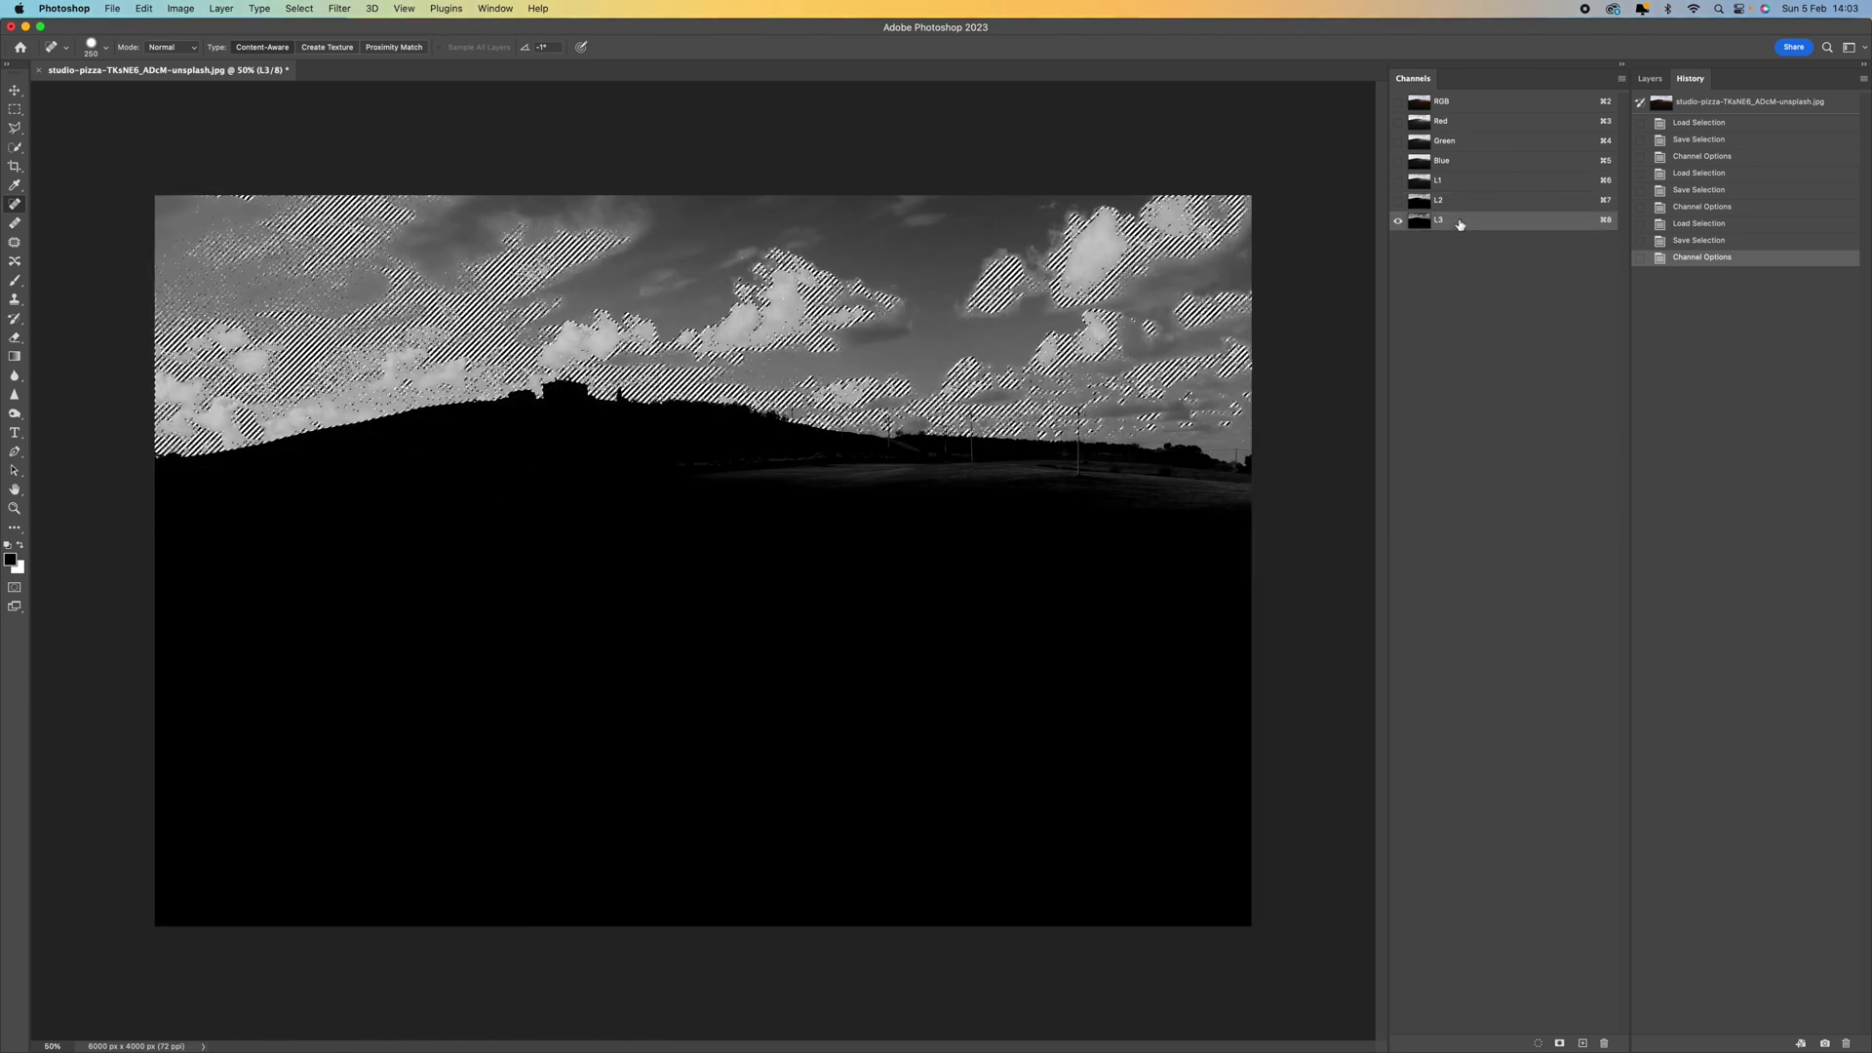
click(1460, 200)
click(1455, 220)
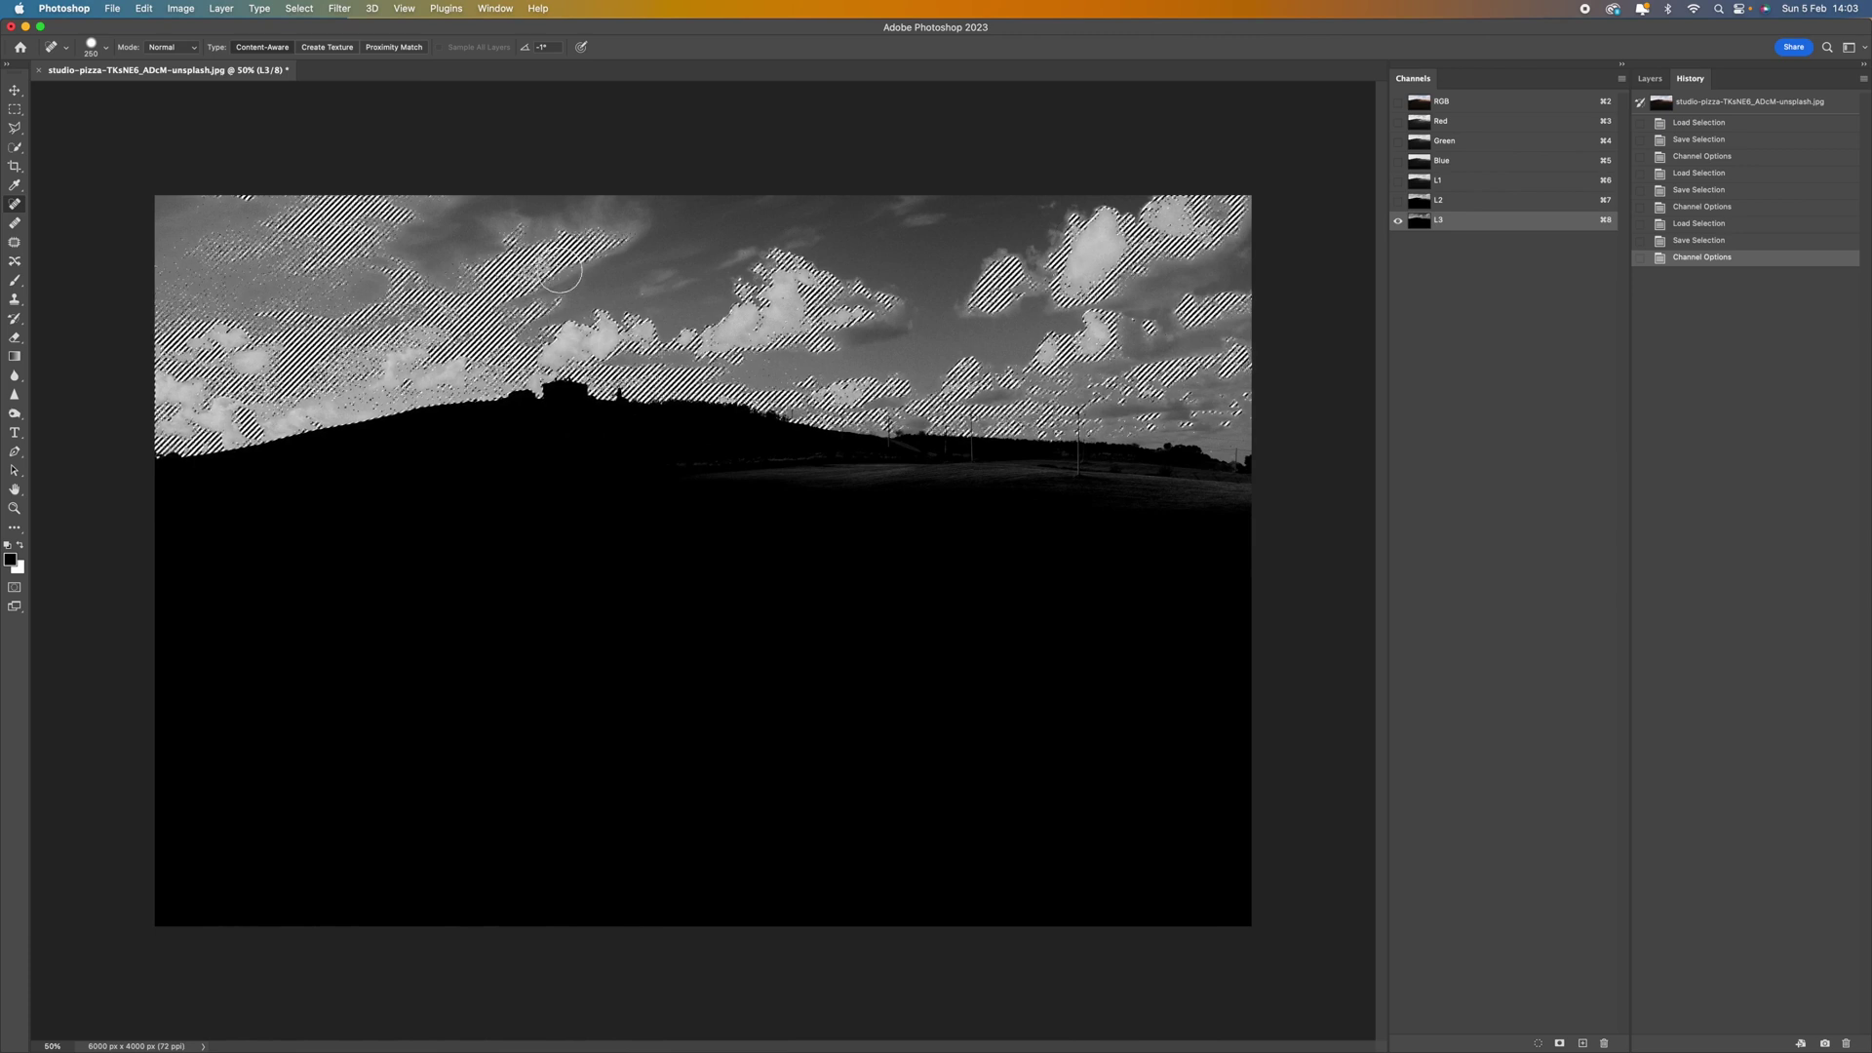
click(1485, 202)
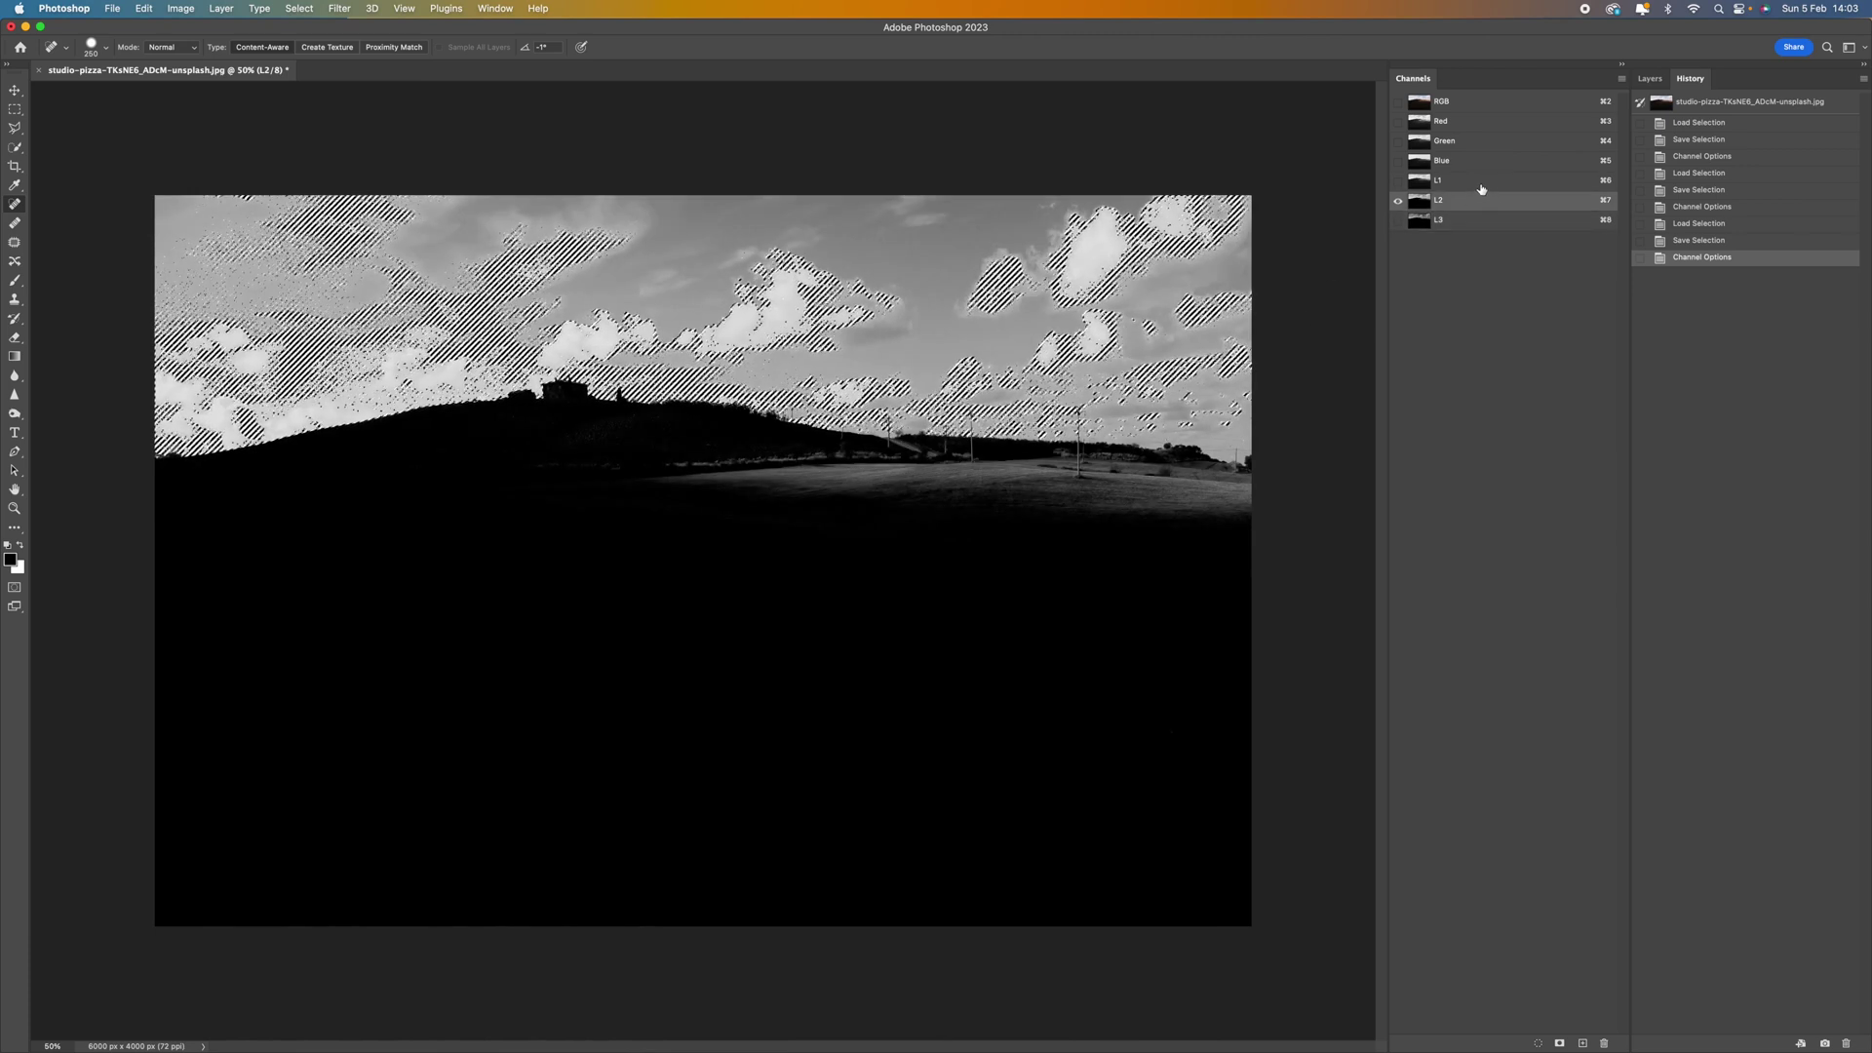
click(1480, 189)
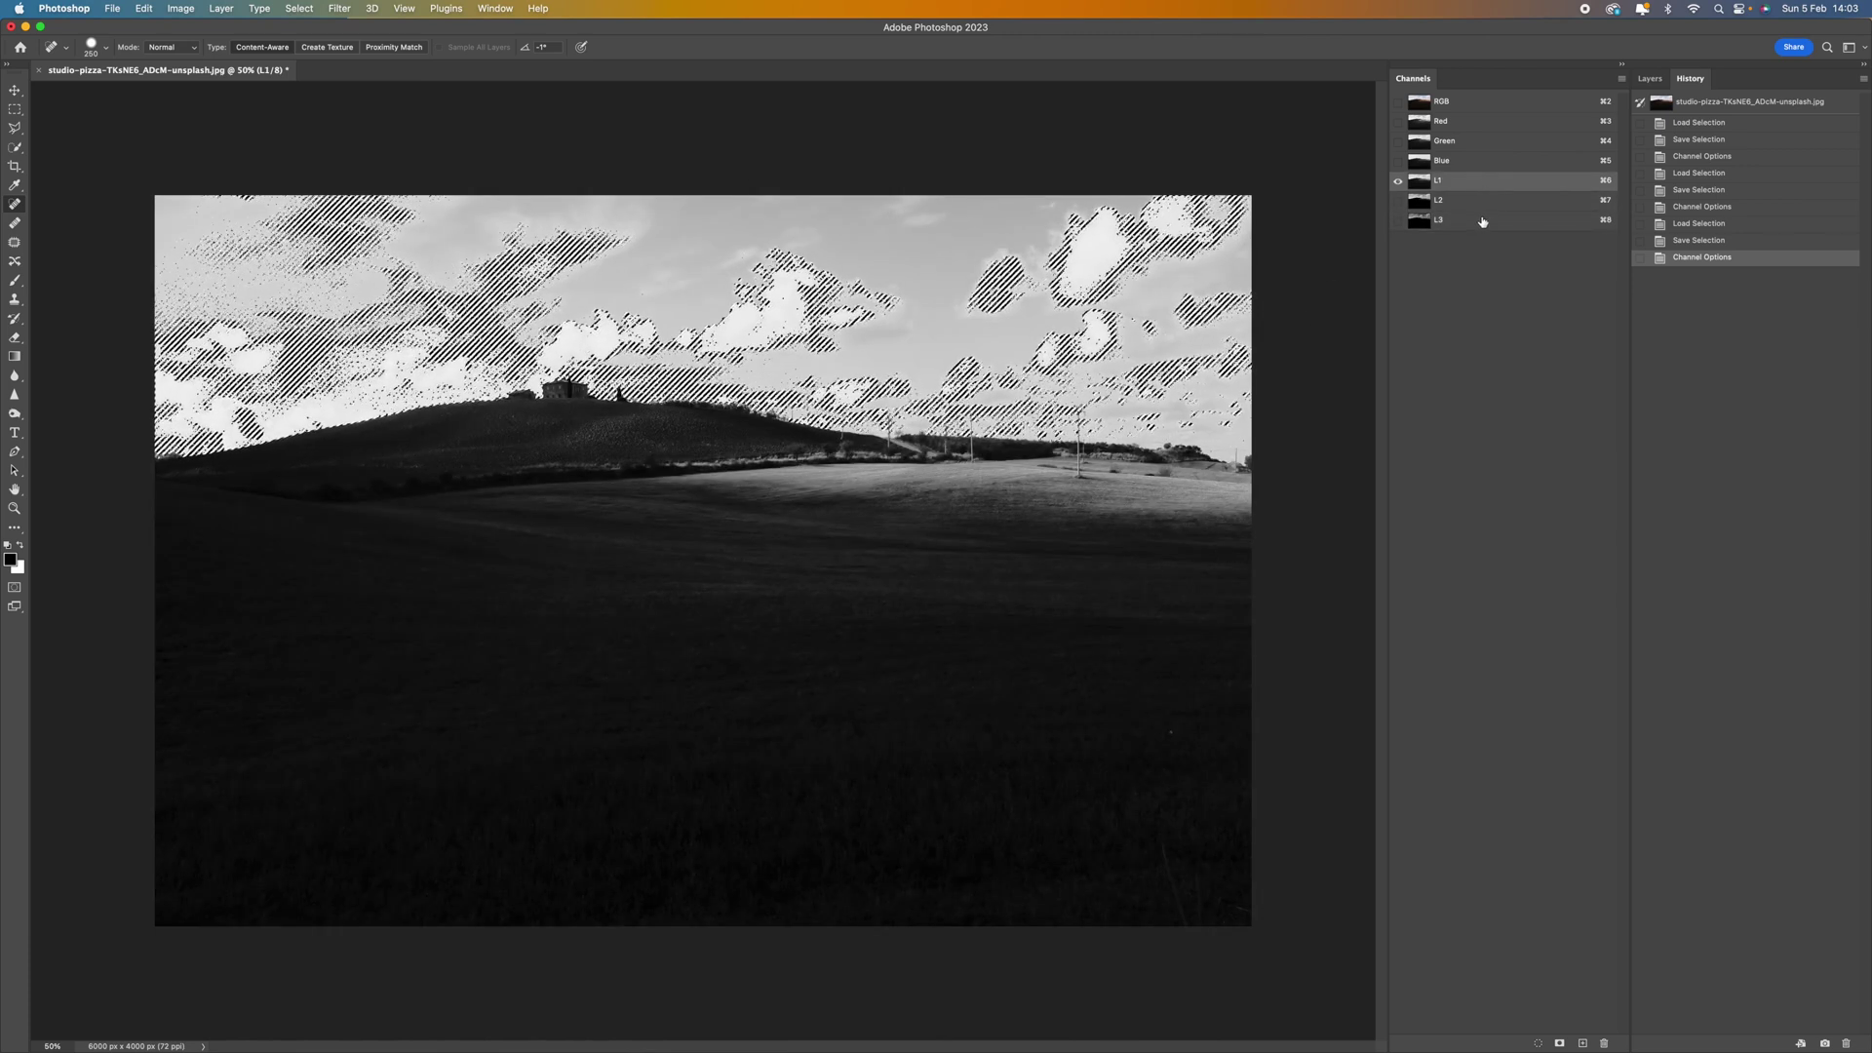
click(1482, 222)
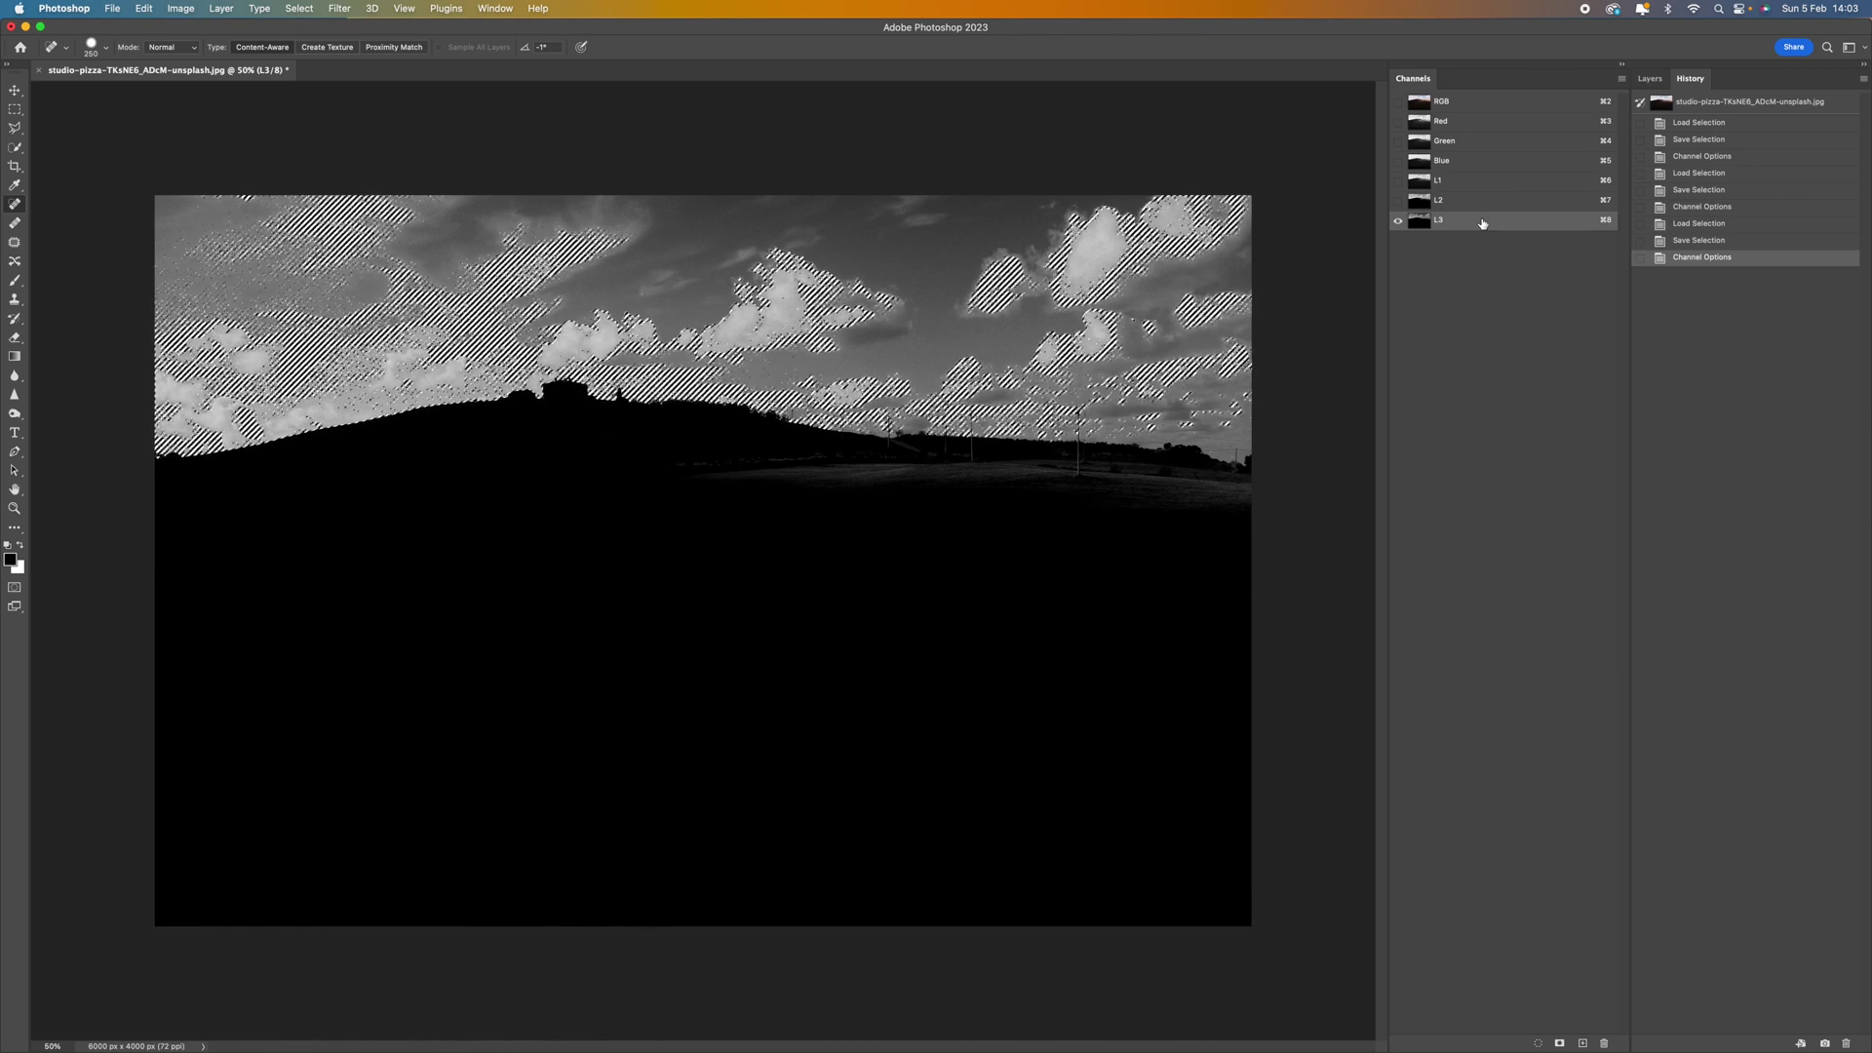
Replace the current selection with the inverted luminosity of the RGB composite and save it as an alpha channel named D1.
key(super+d)
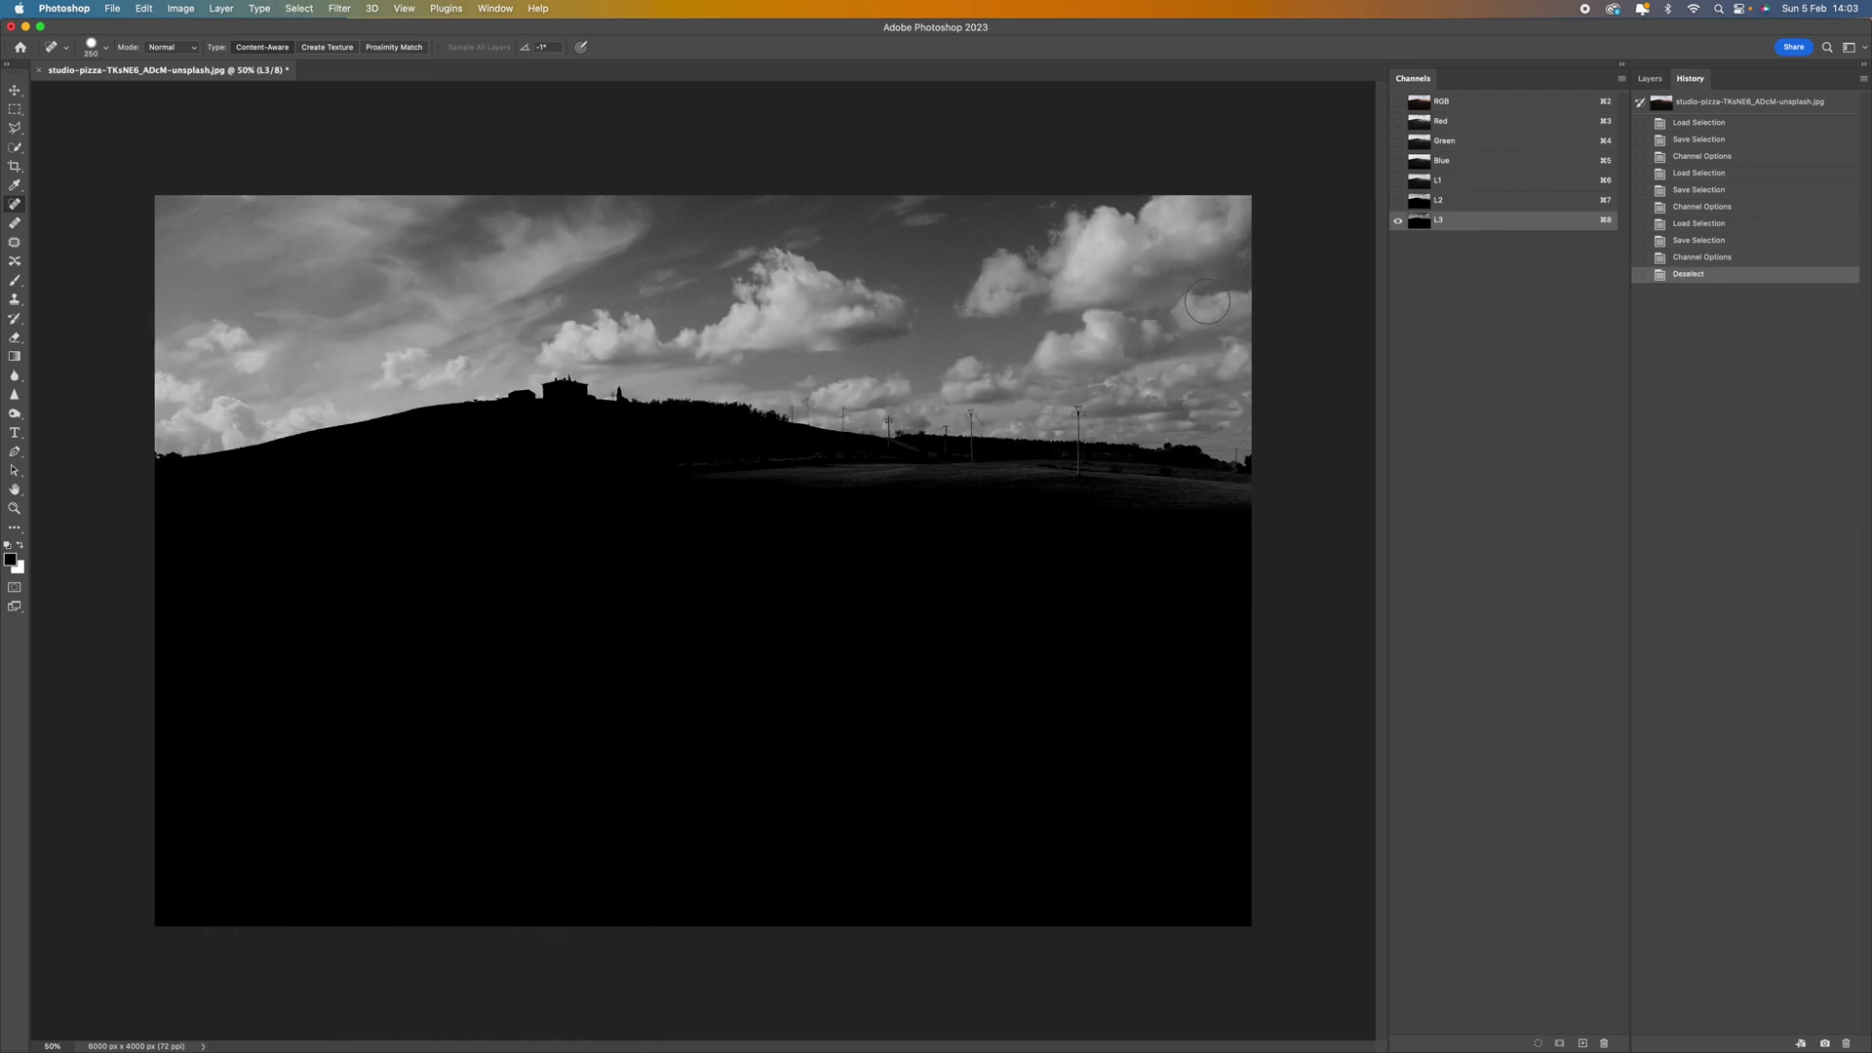
click(1481, 101)
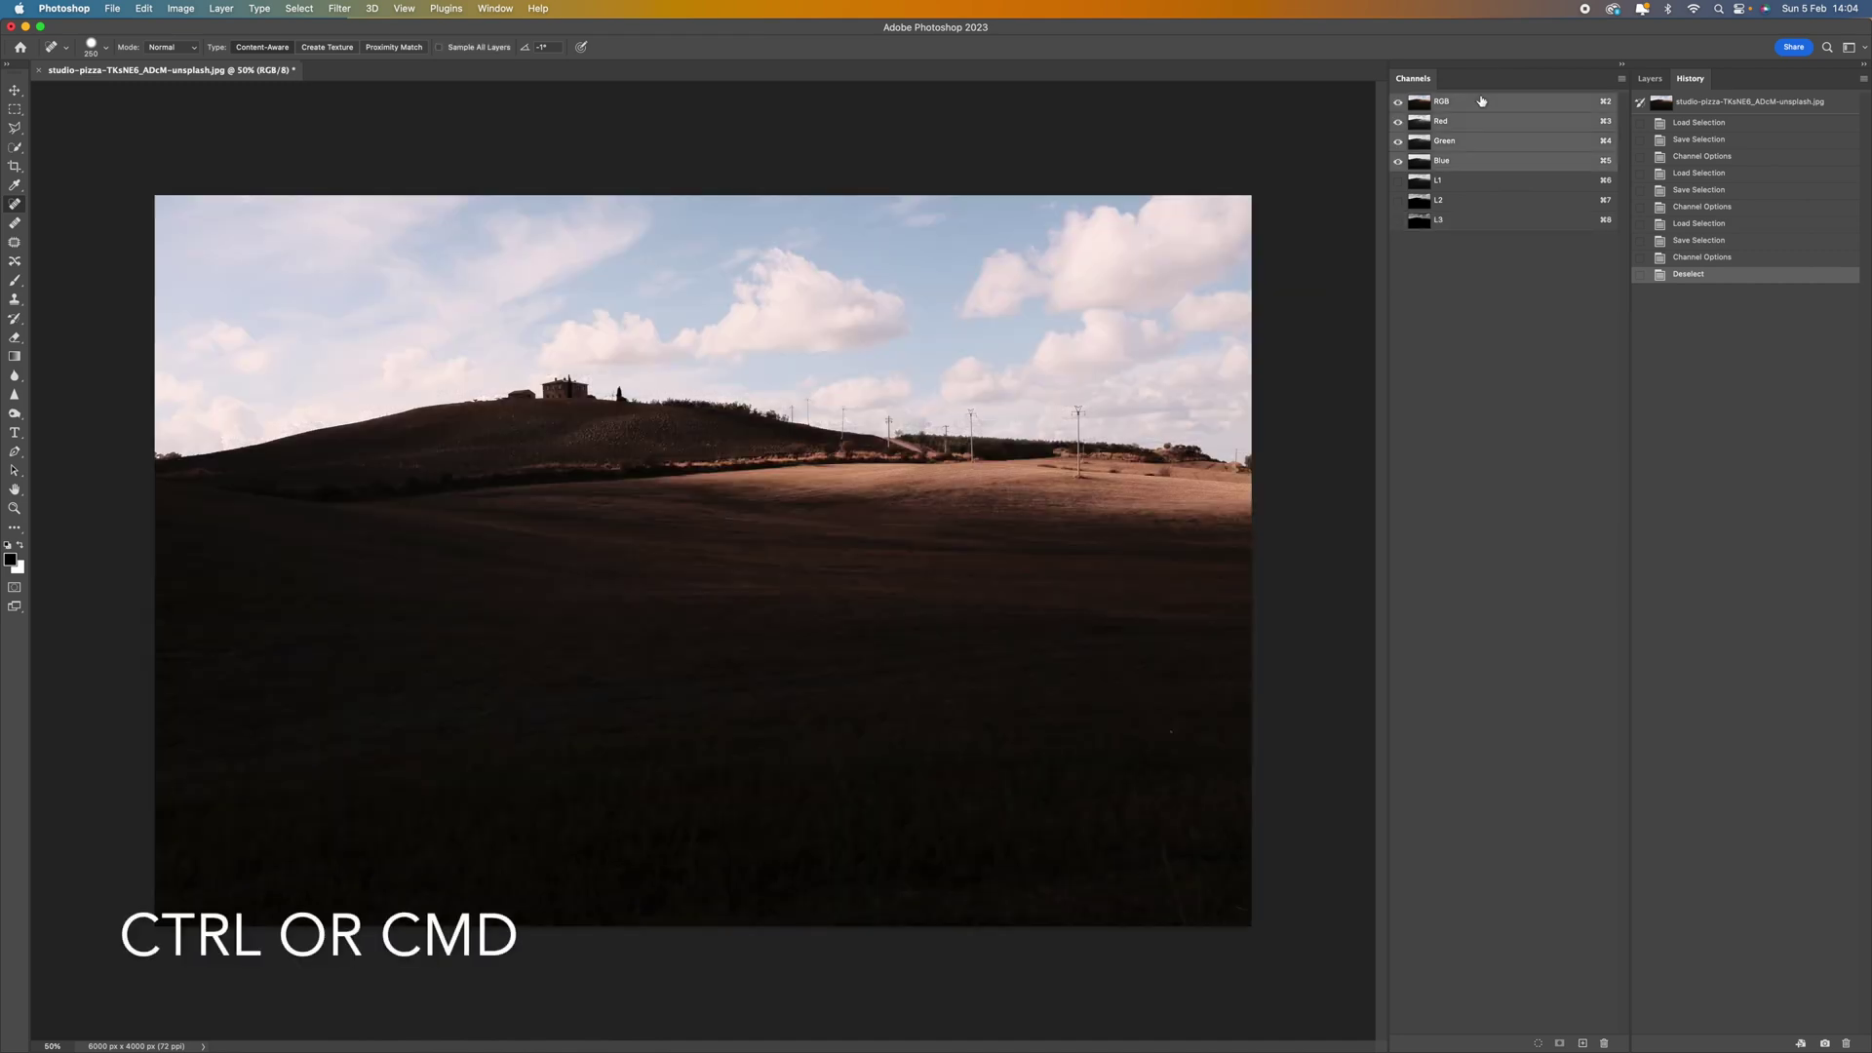
super+click(1426, 108)
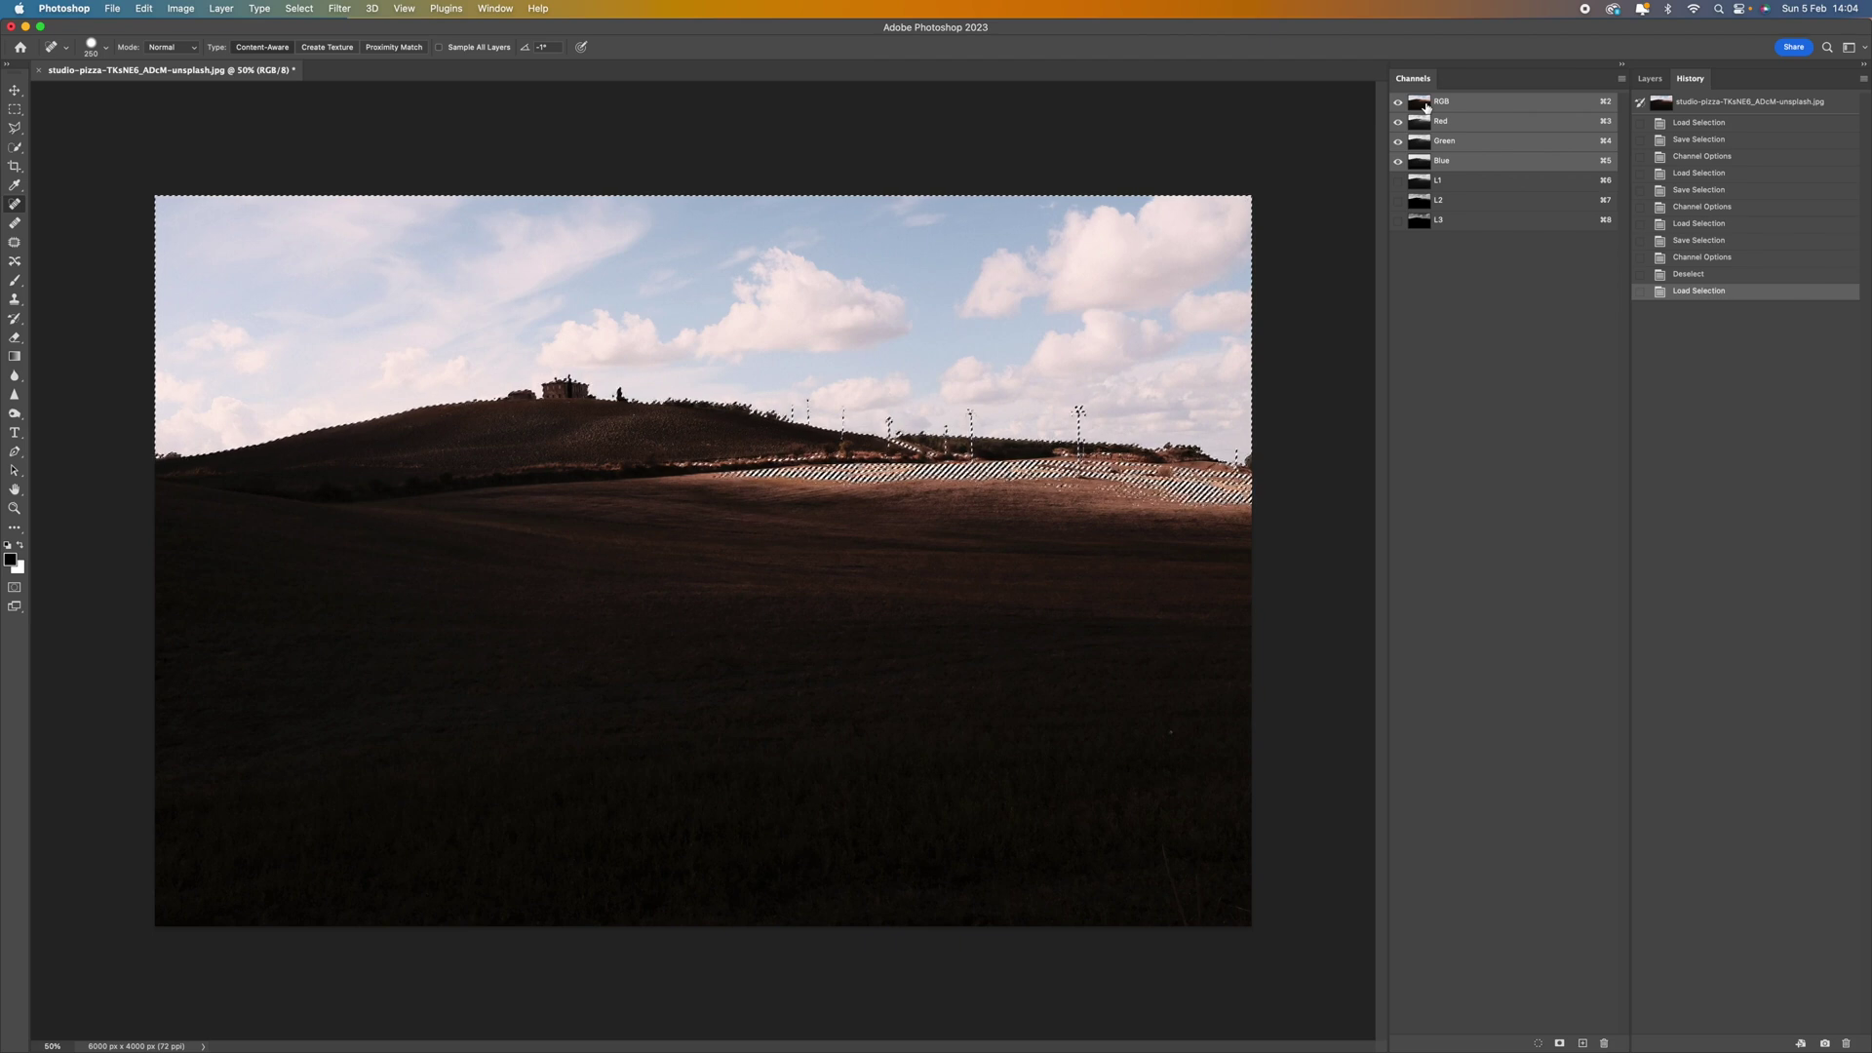
key(super+shift+i)
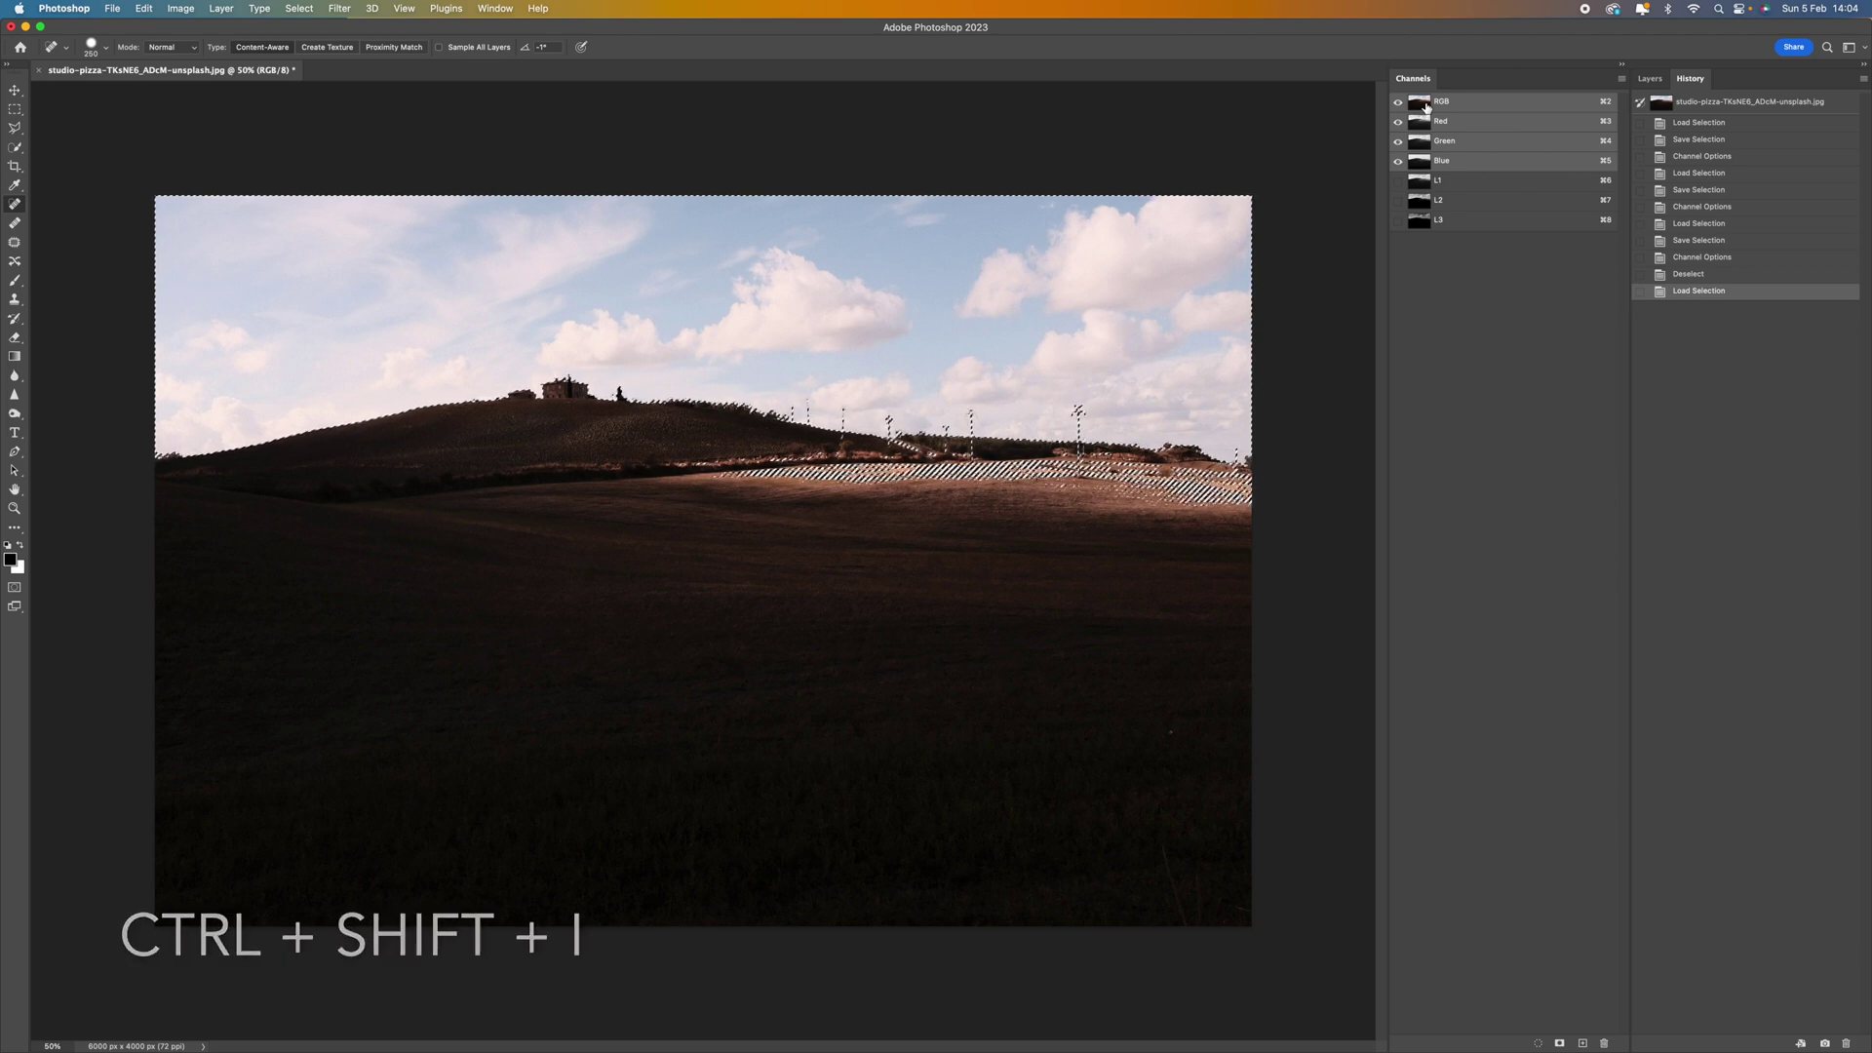
key(super+shift+i)
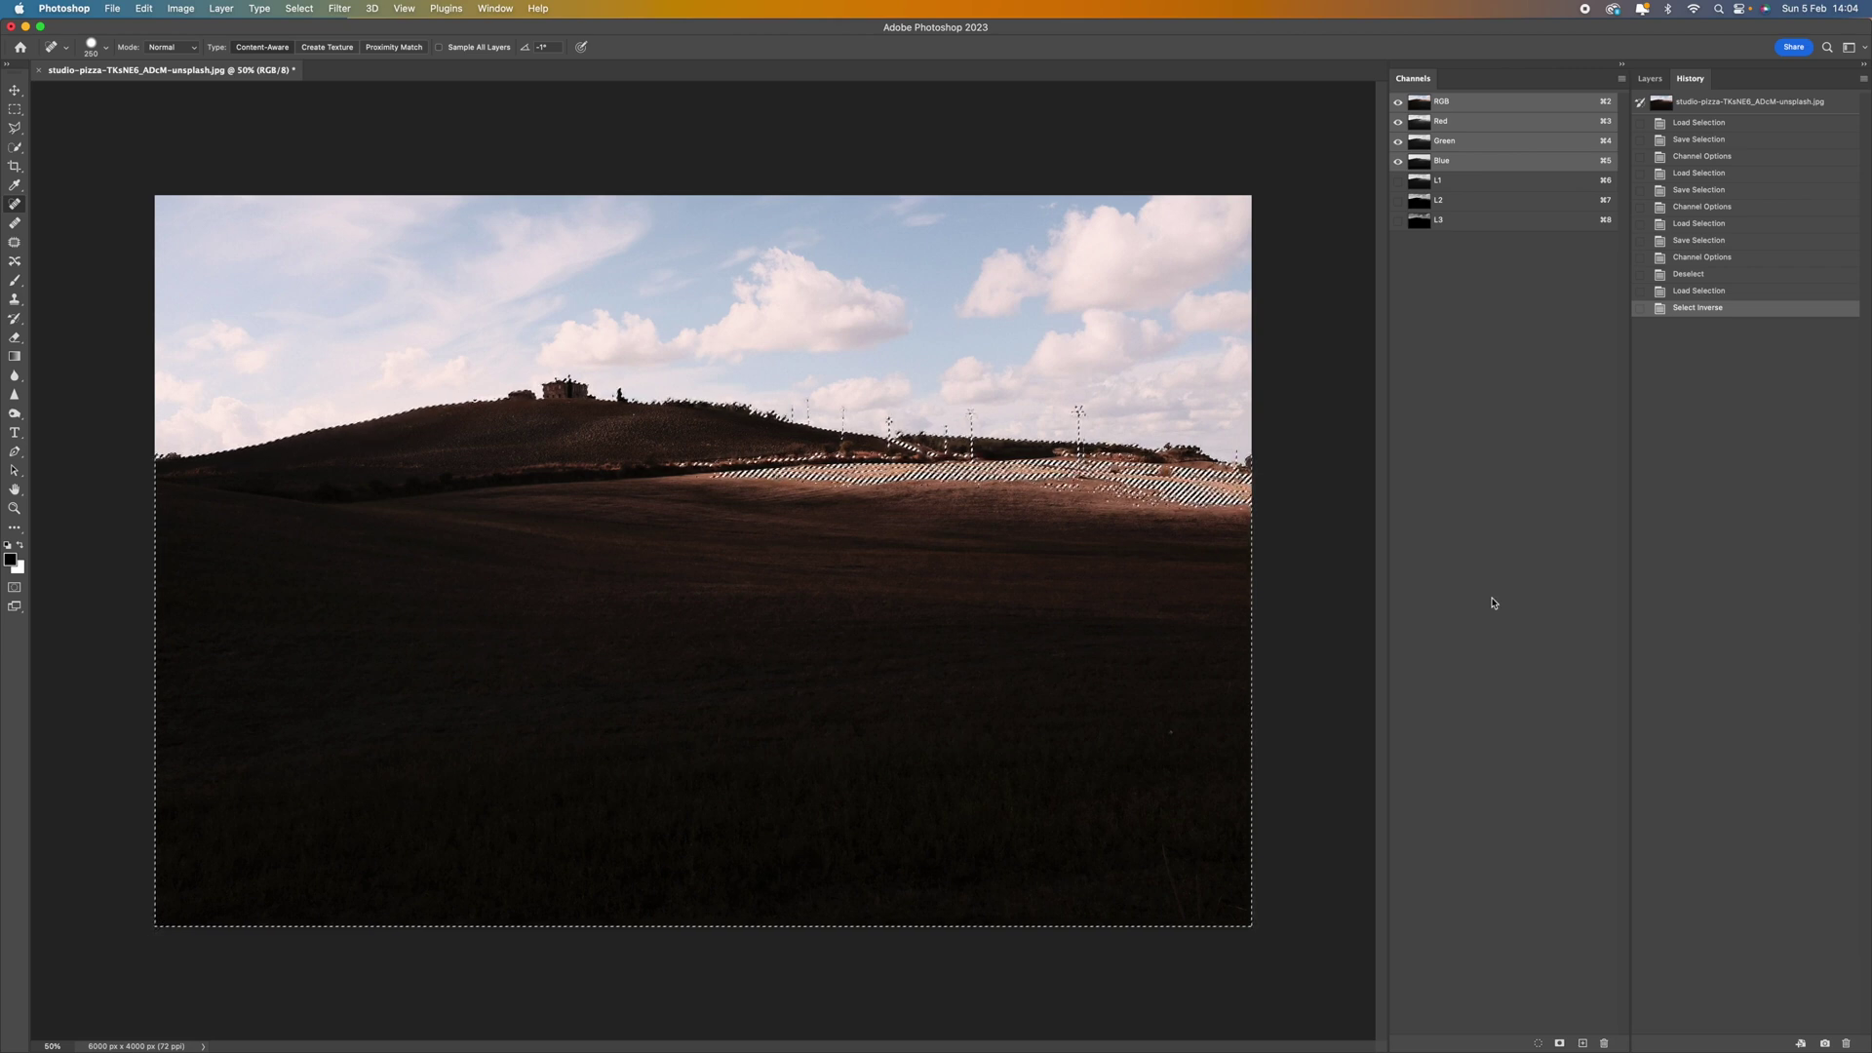
click(1561, 1044)
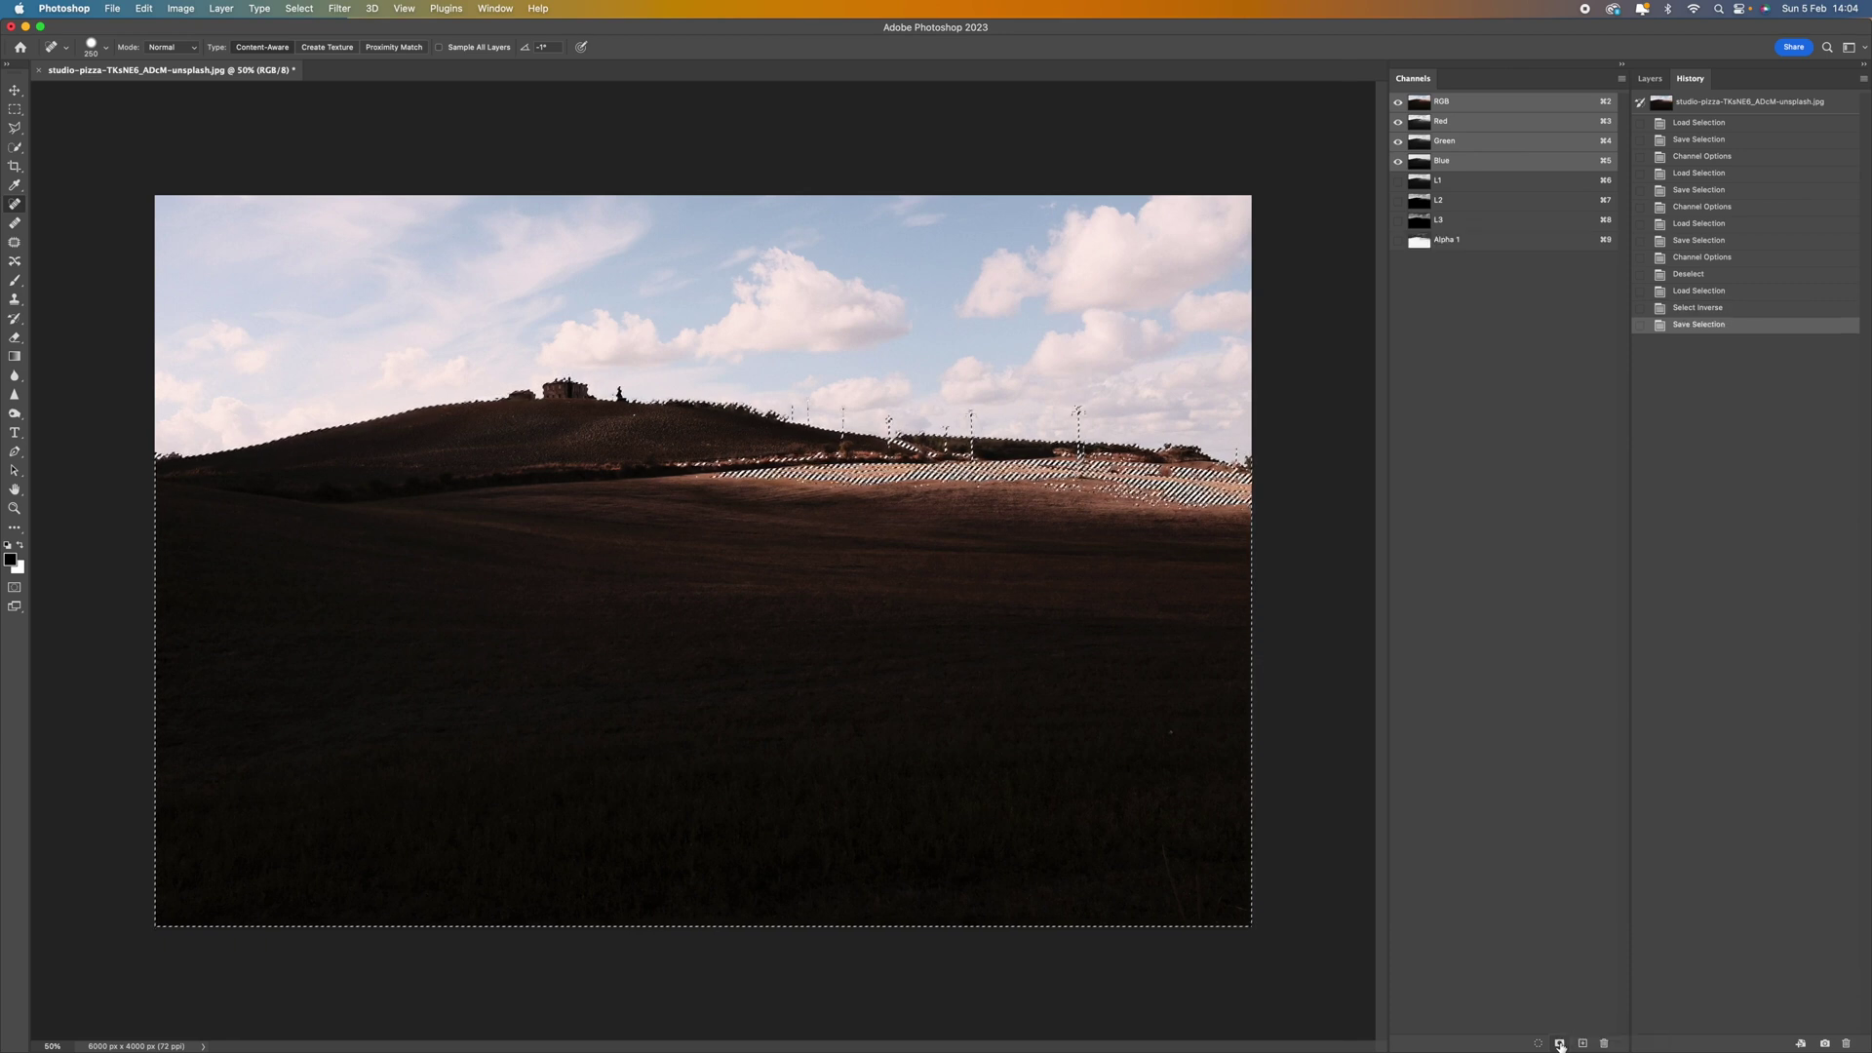
double_click(1447, 240)
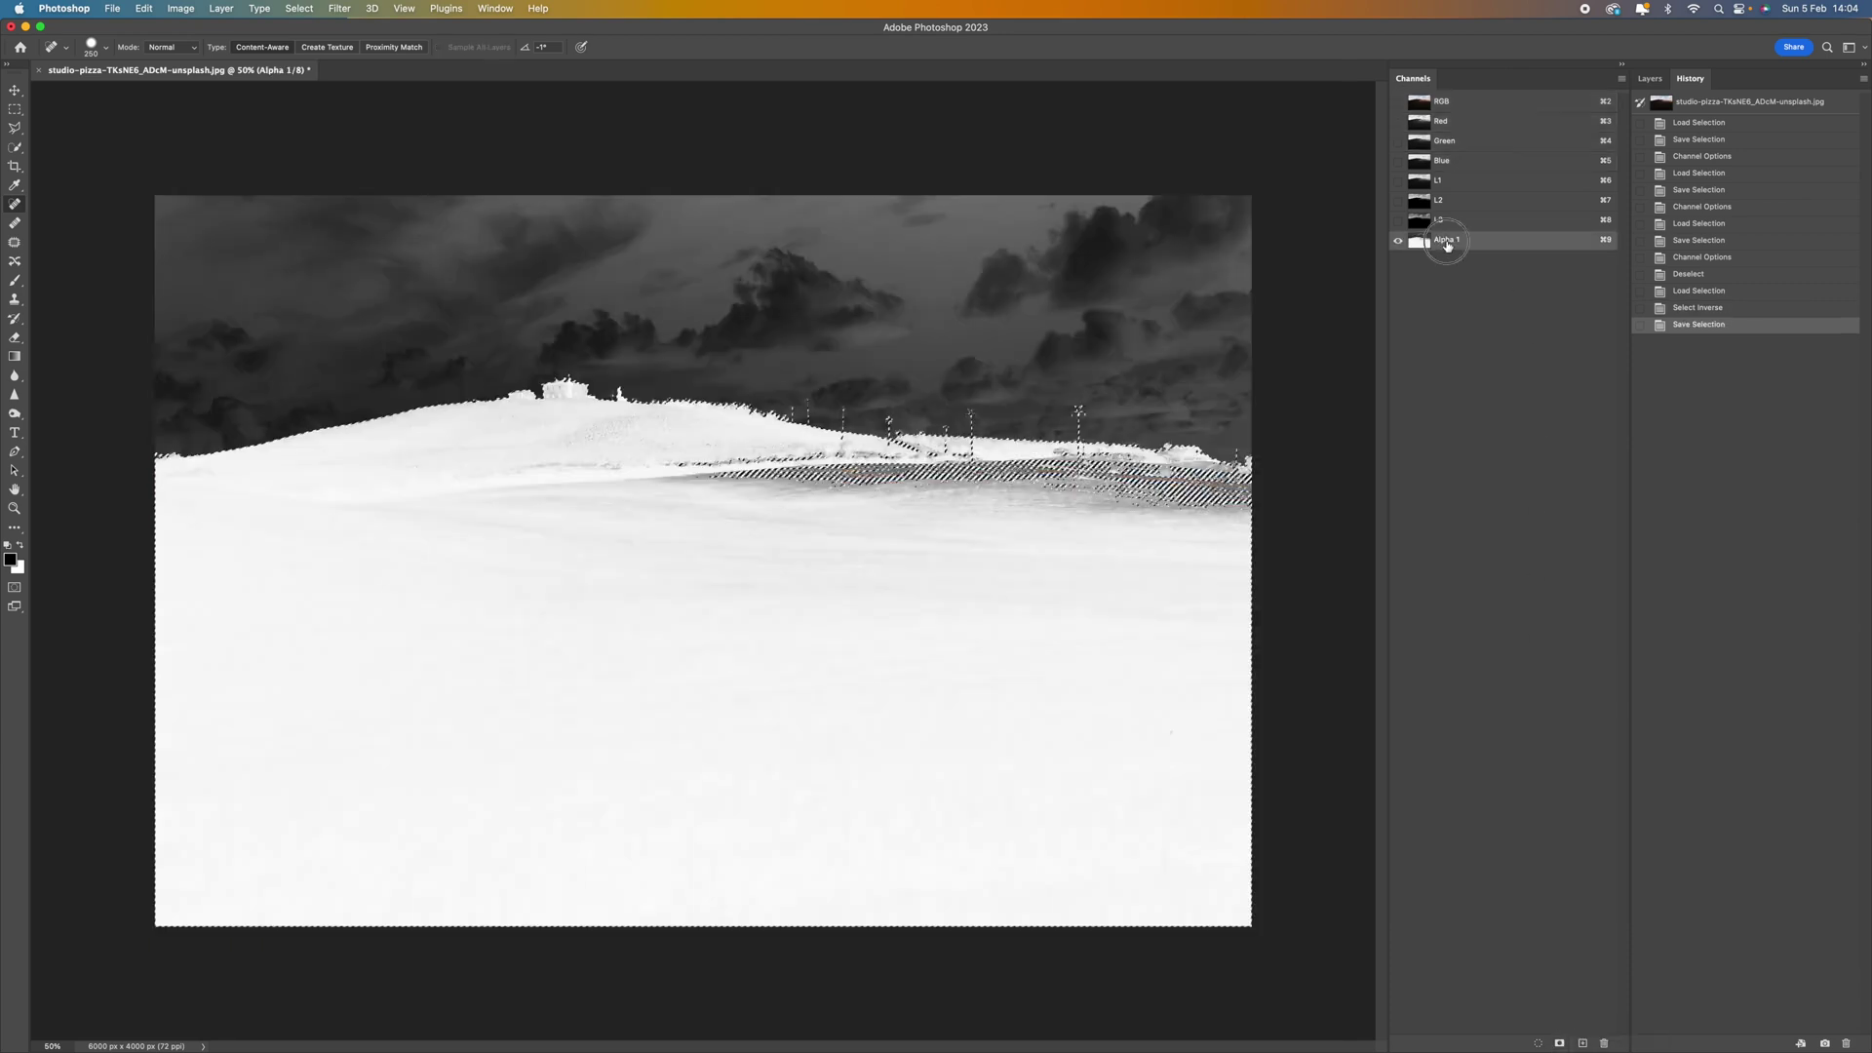
text(D1)
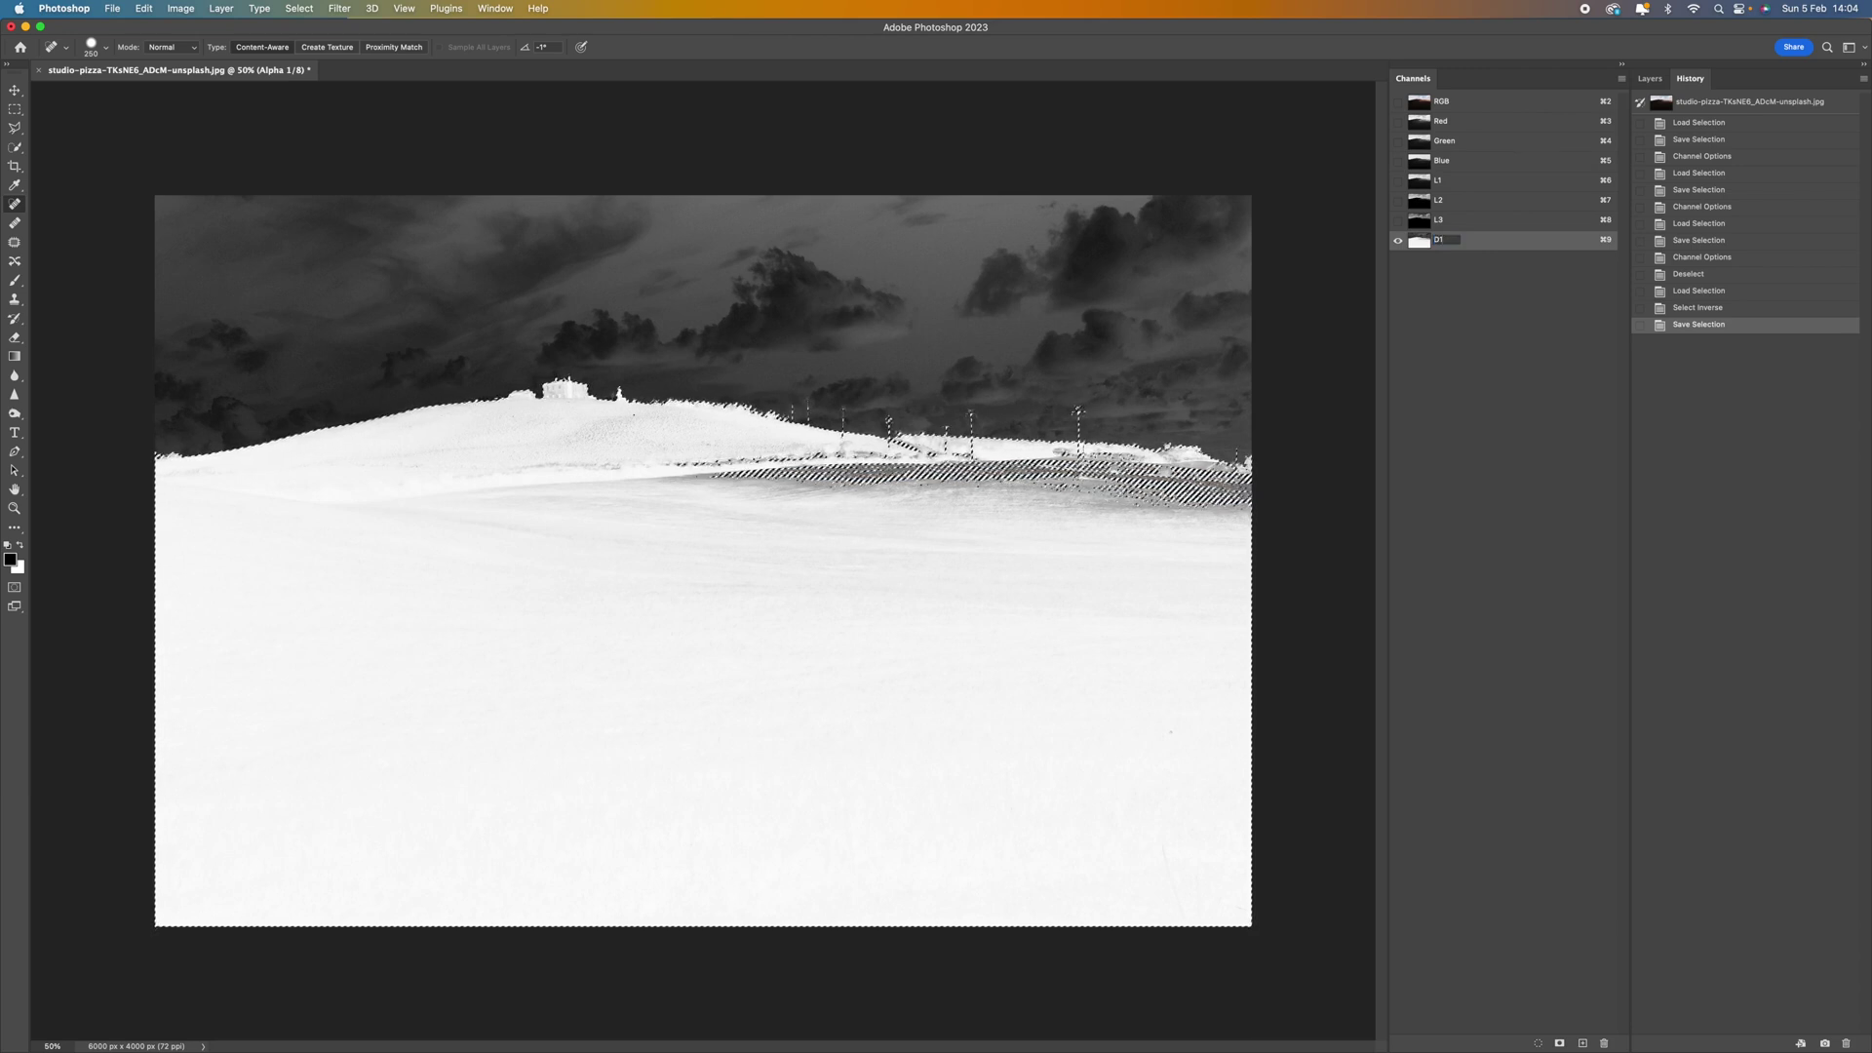
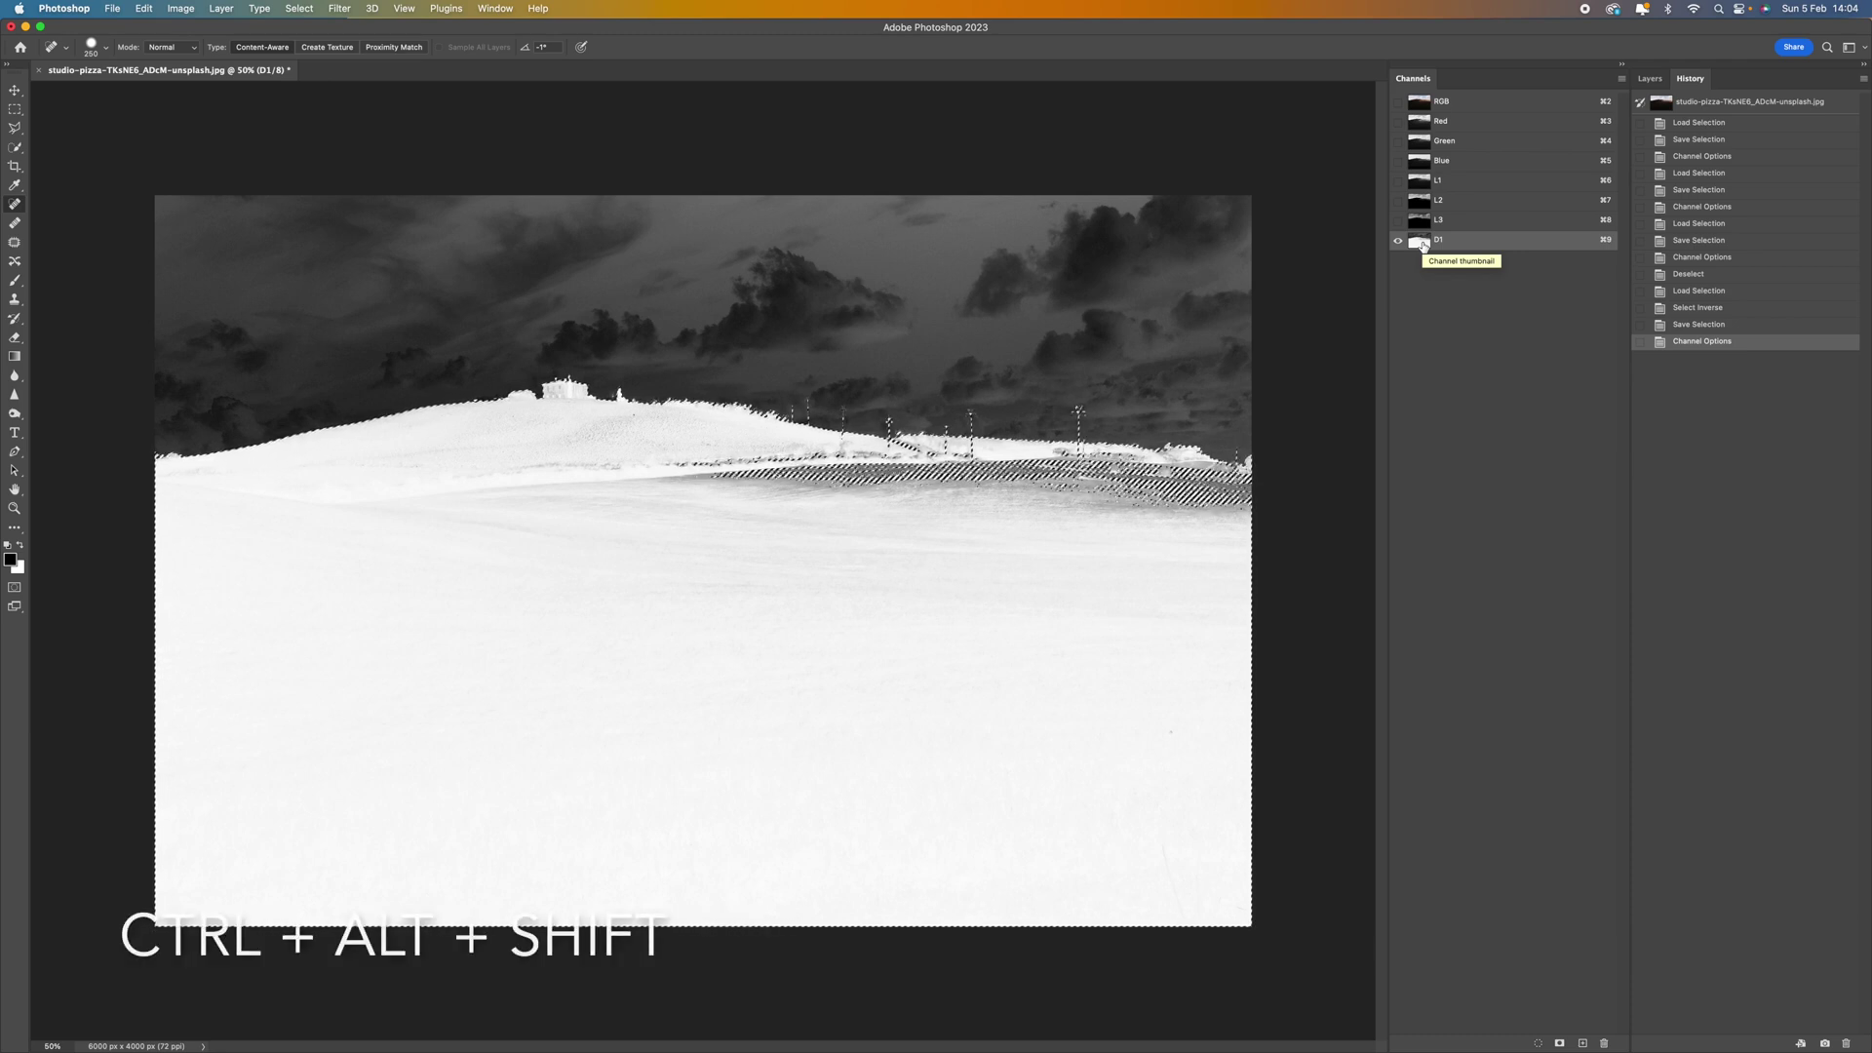
Intersect the current selection with the D1 channel and save the result as an alpha channel named D2.
ctrl+alt+shift+click(1422, 244)
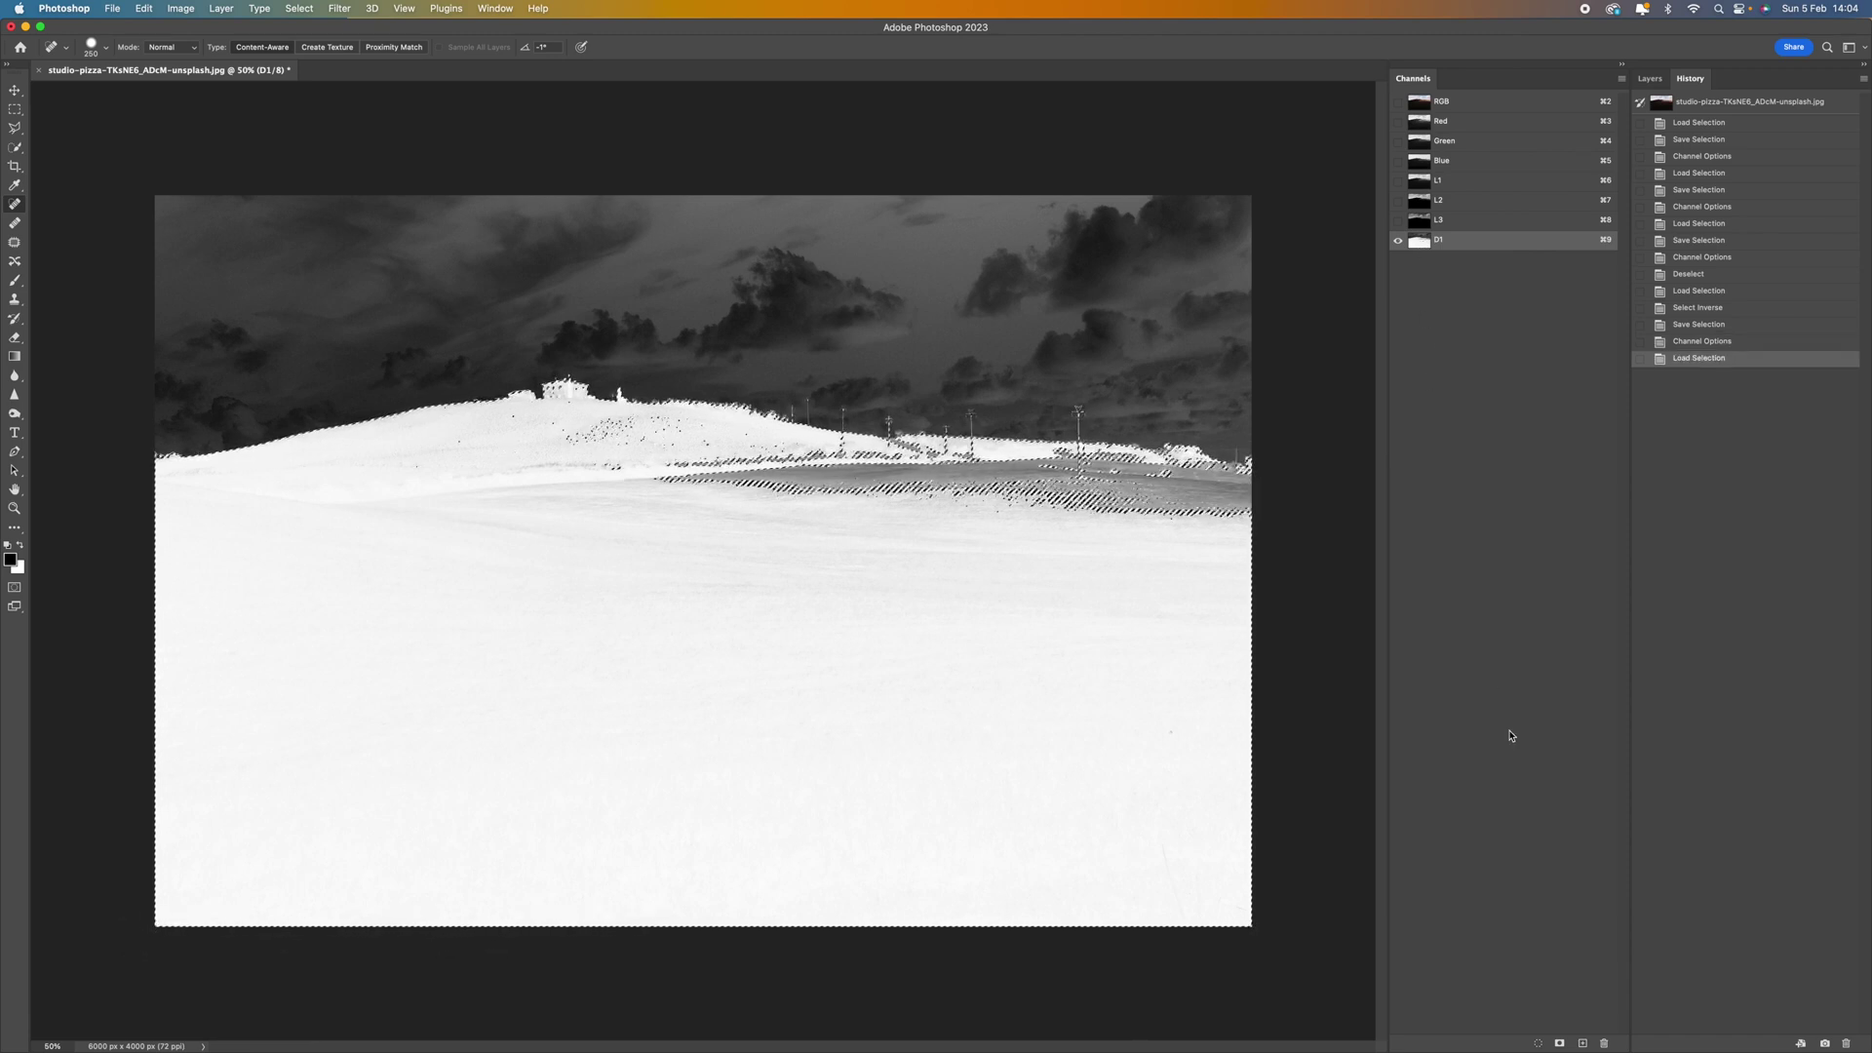
click(1560, 1044)
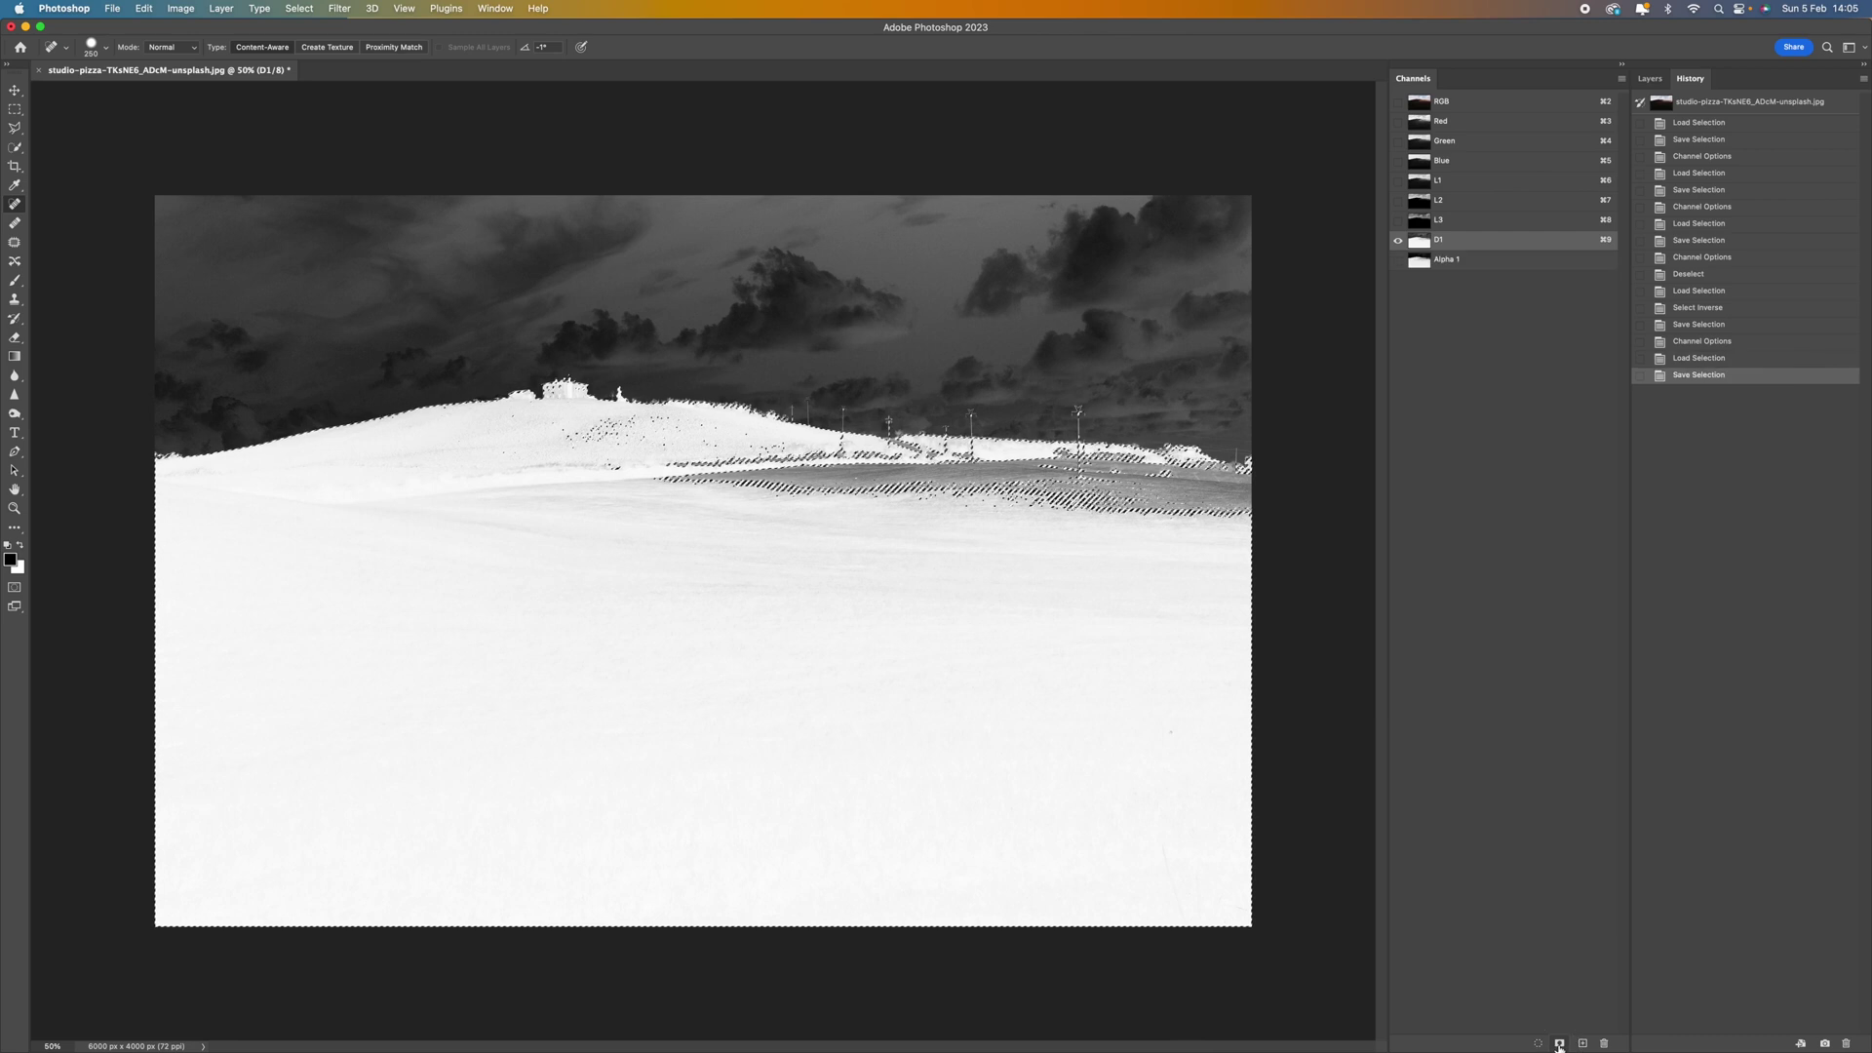
double_click(1450, 260)
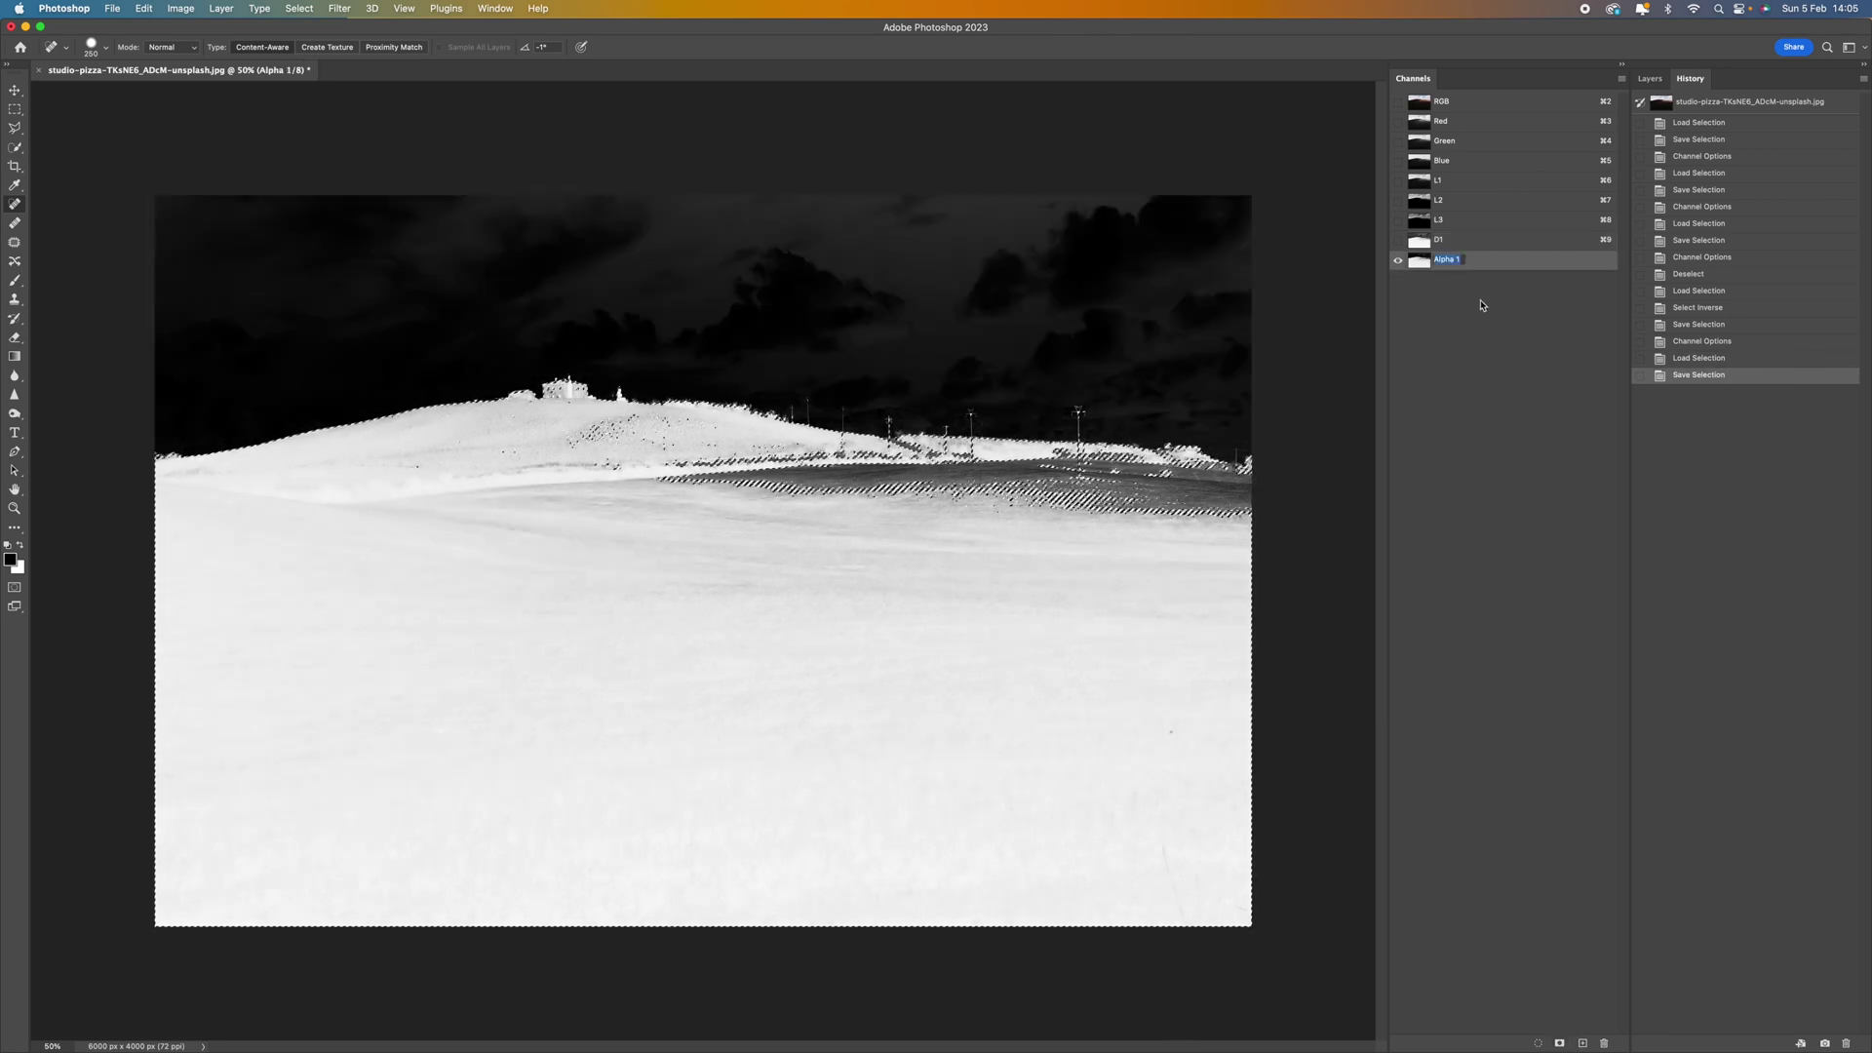
text(D2)
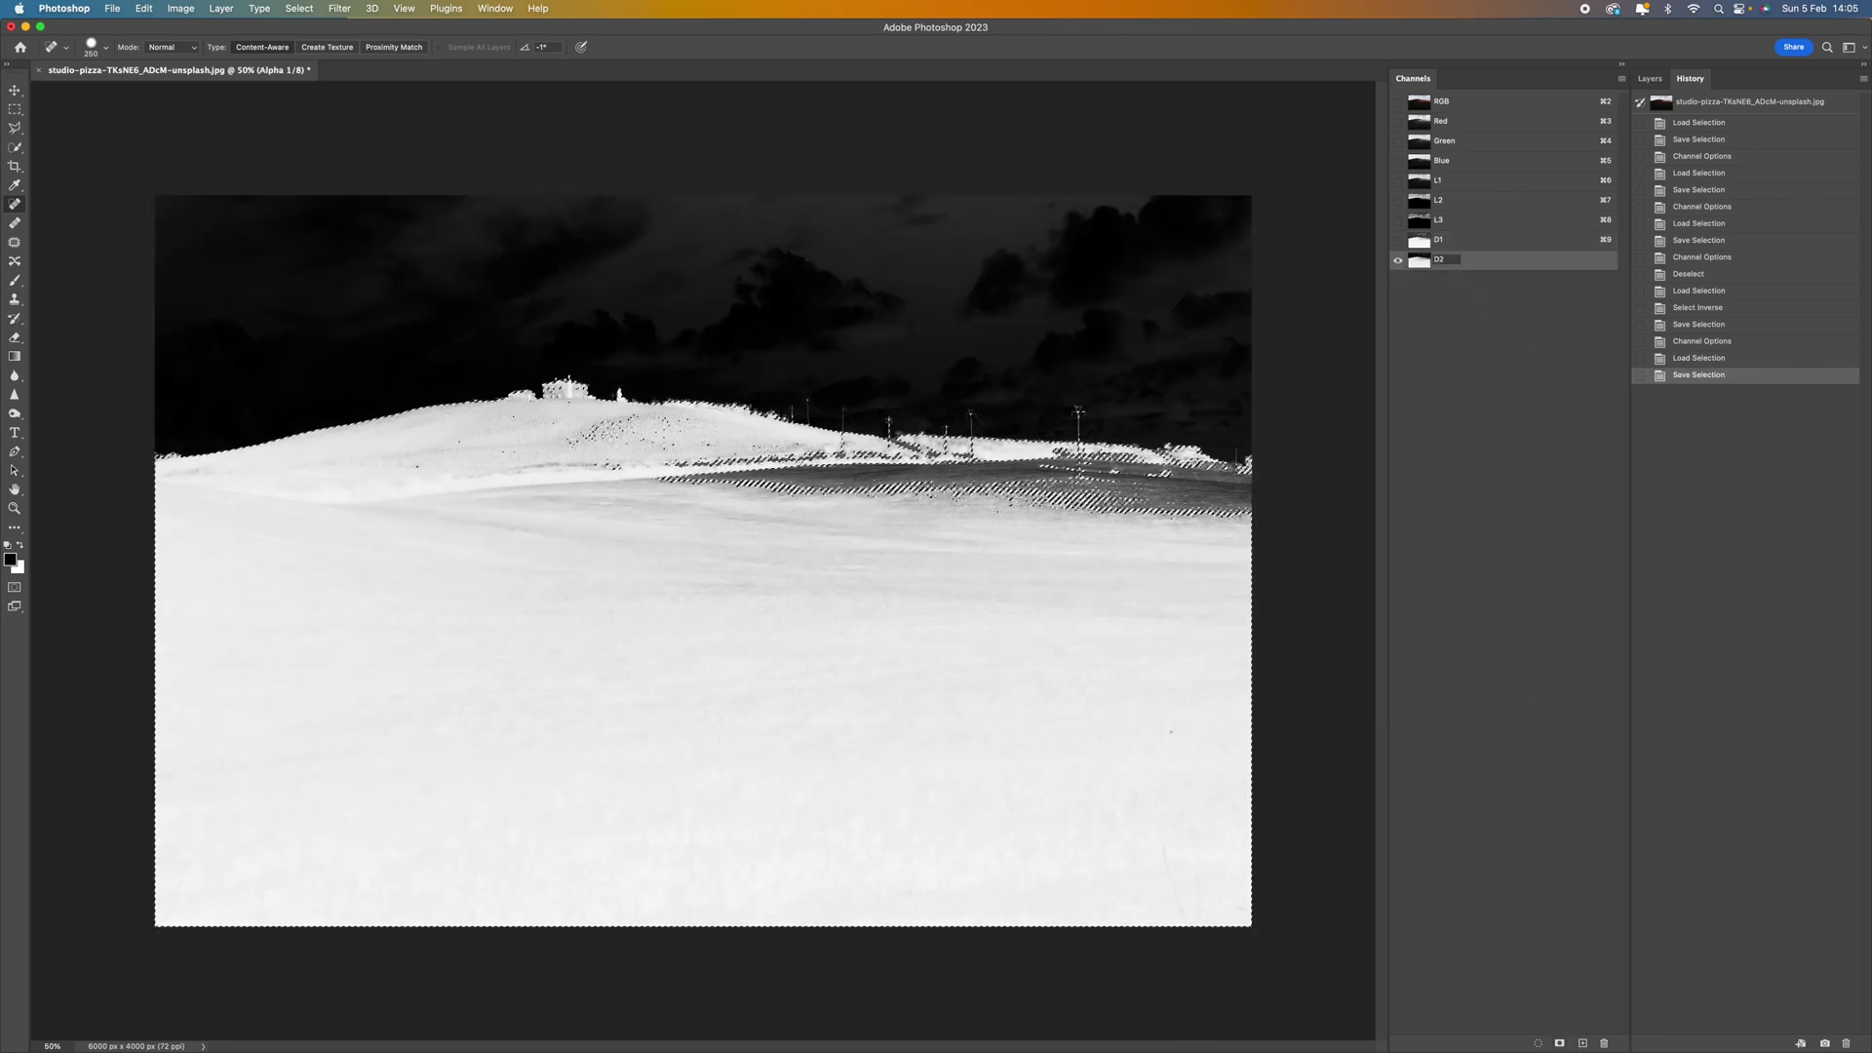
key(Return)
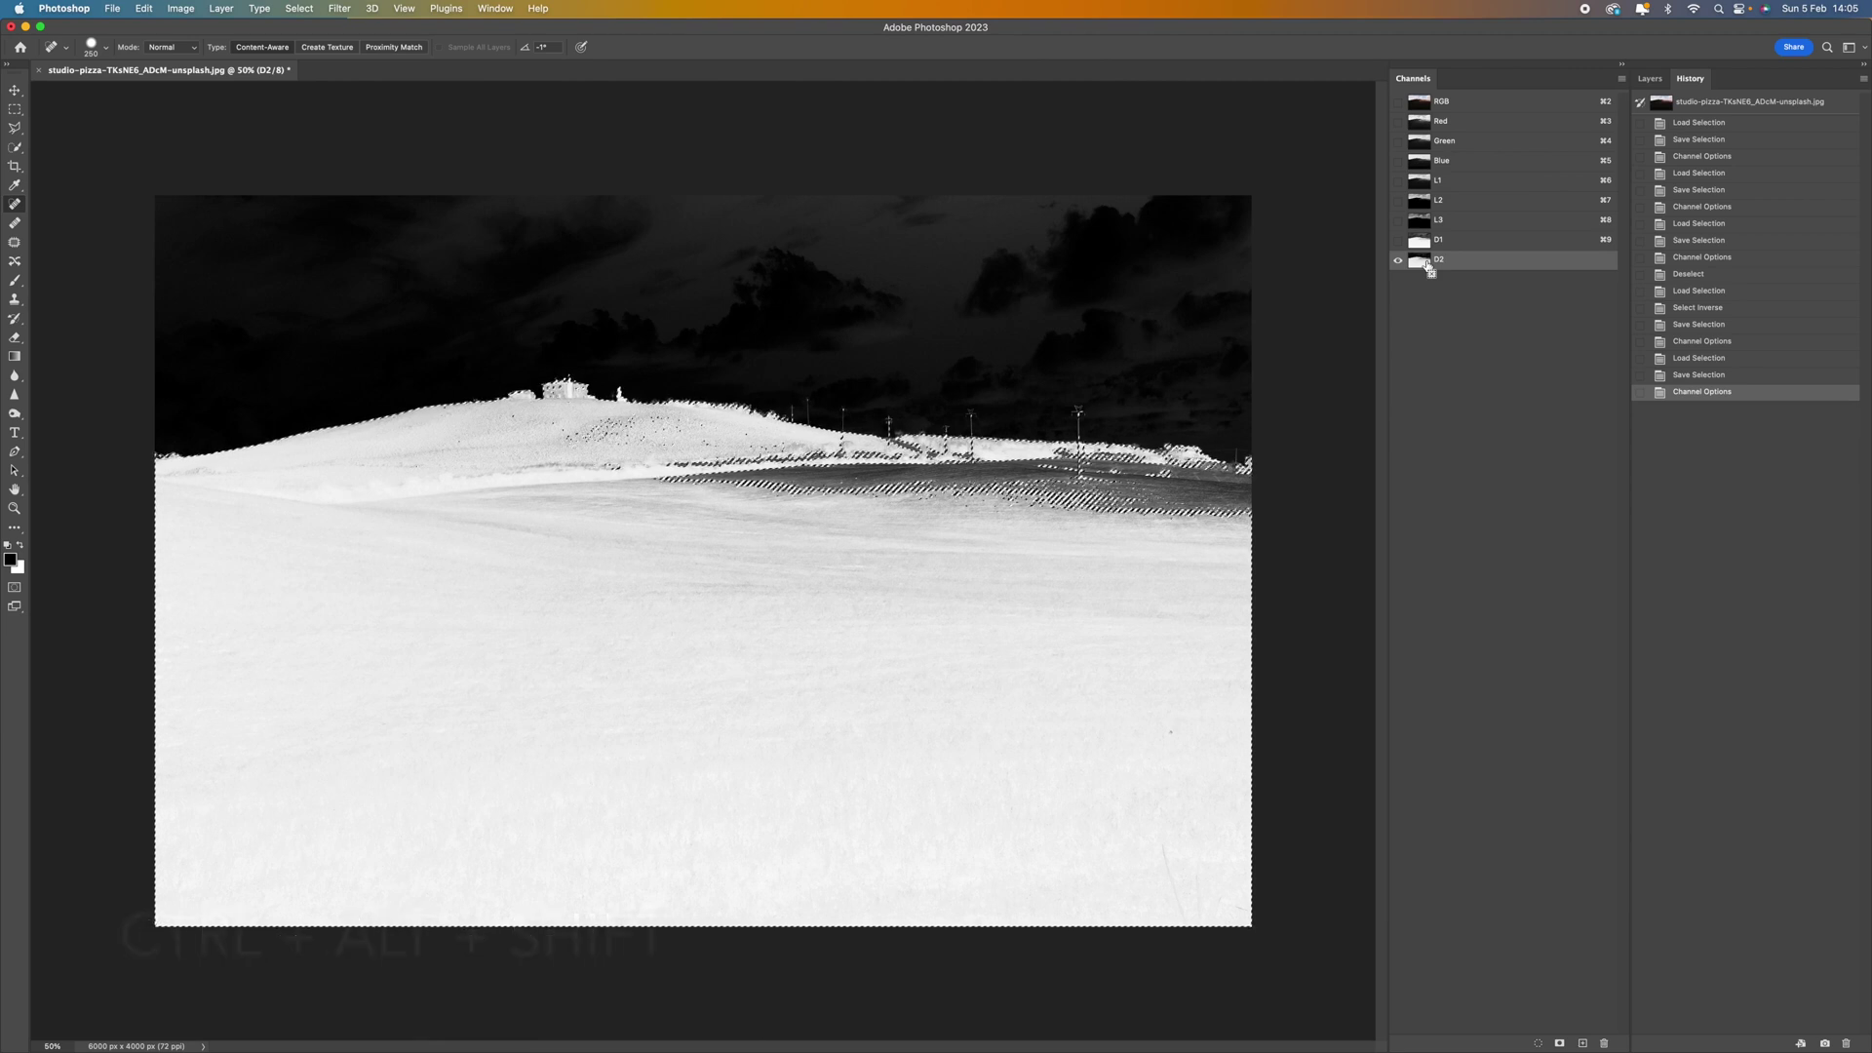
Intersect the current selection with the D2 channel, save the result as an alpha channel named D3 and clear the selection.
ctrl+alt+shift+click(1427, 266)
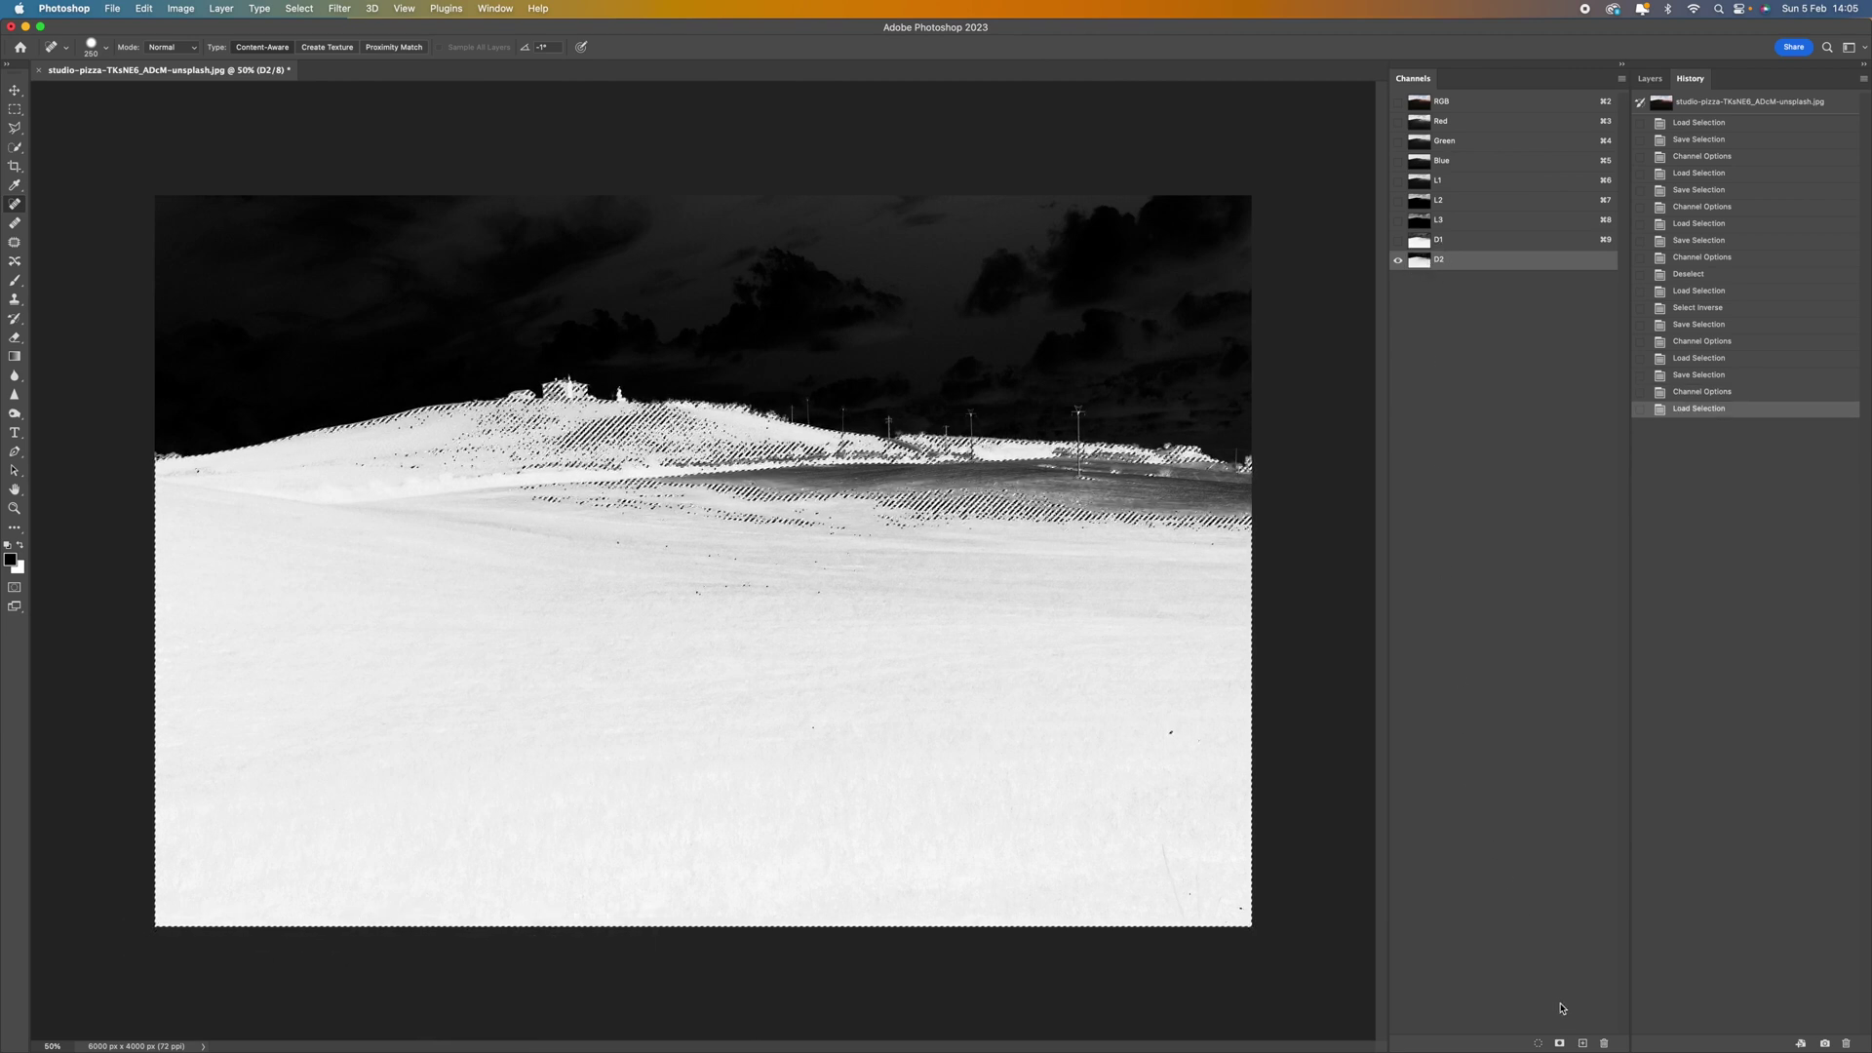
click(1560, 1044)
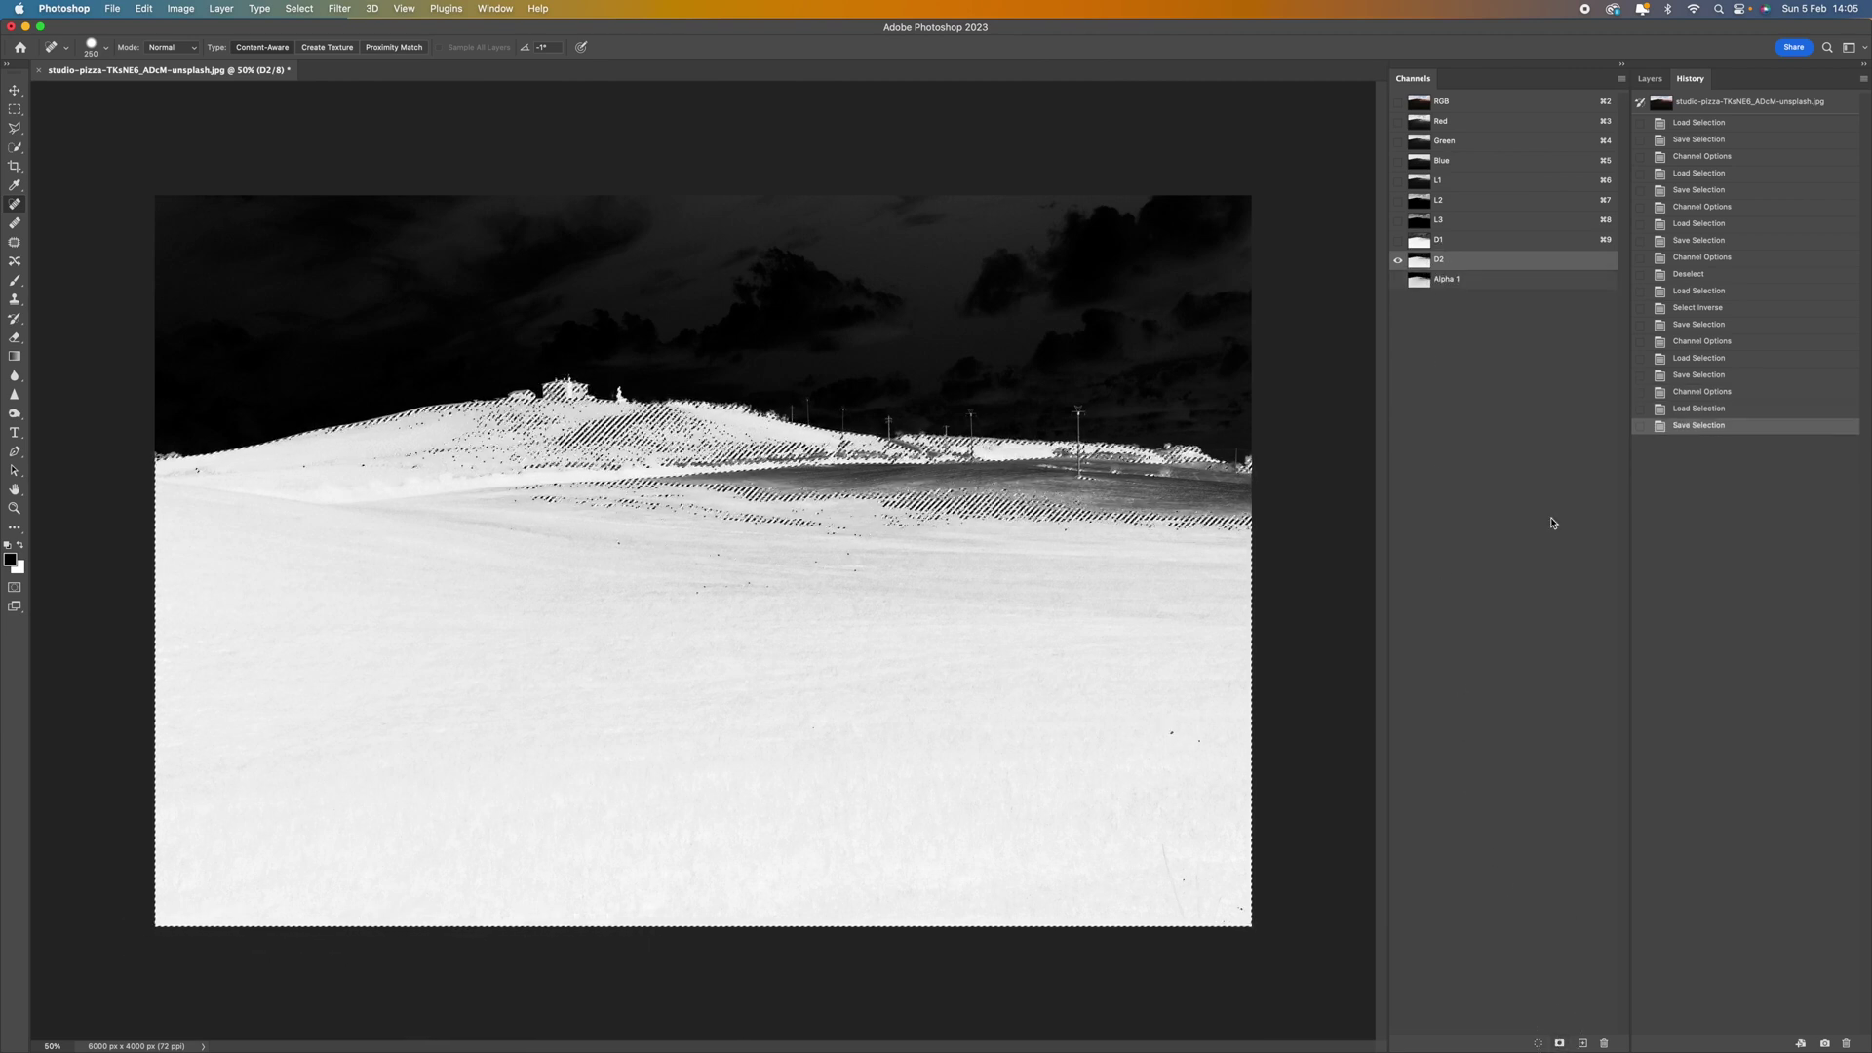
double_click(1451, 279)
text(D3)
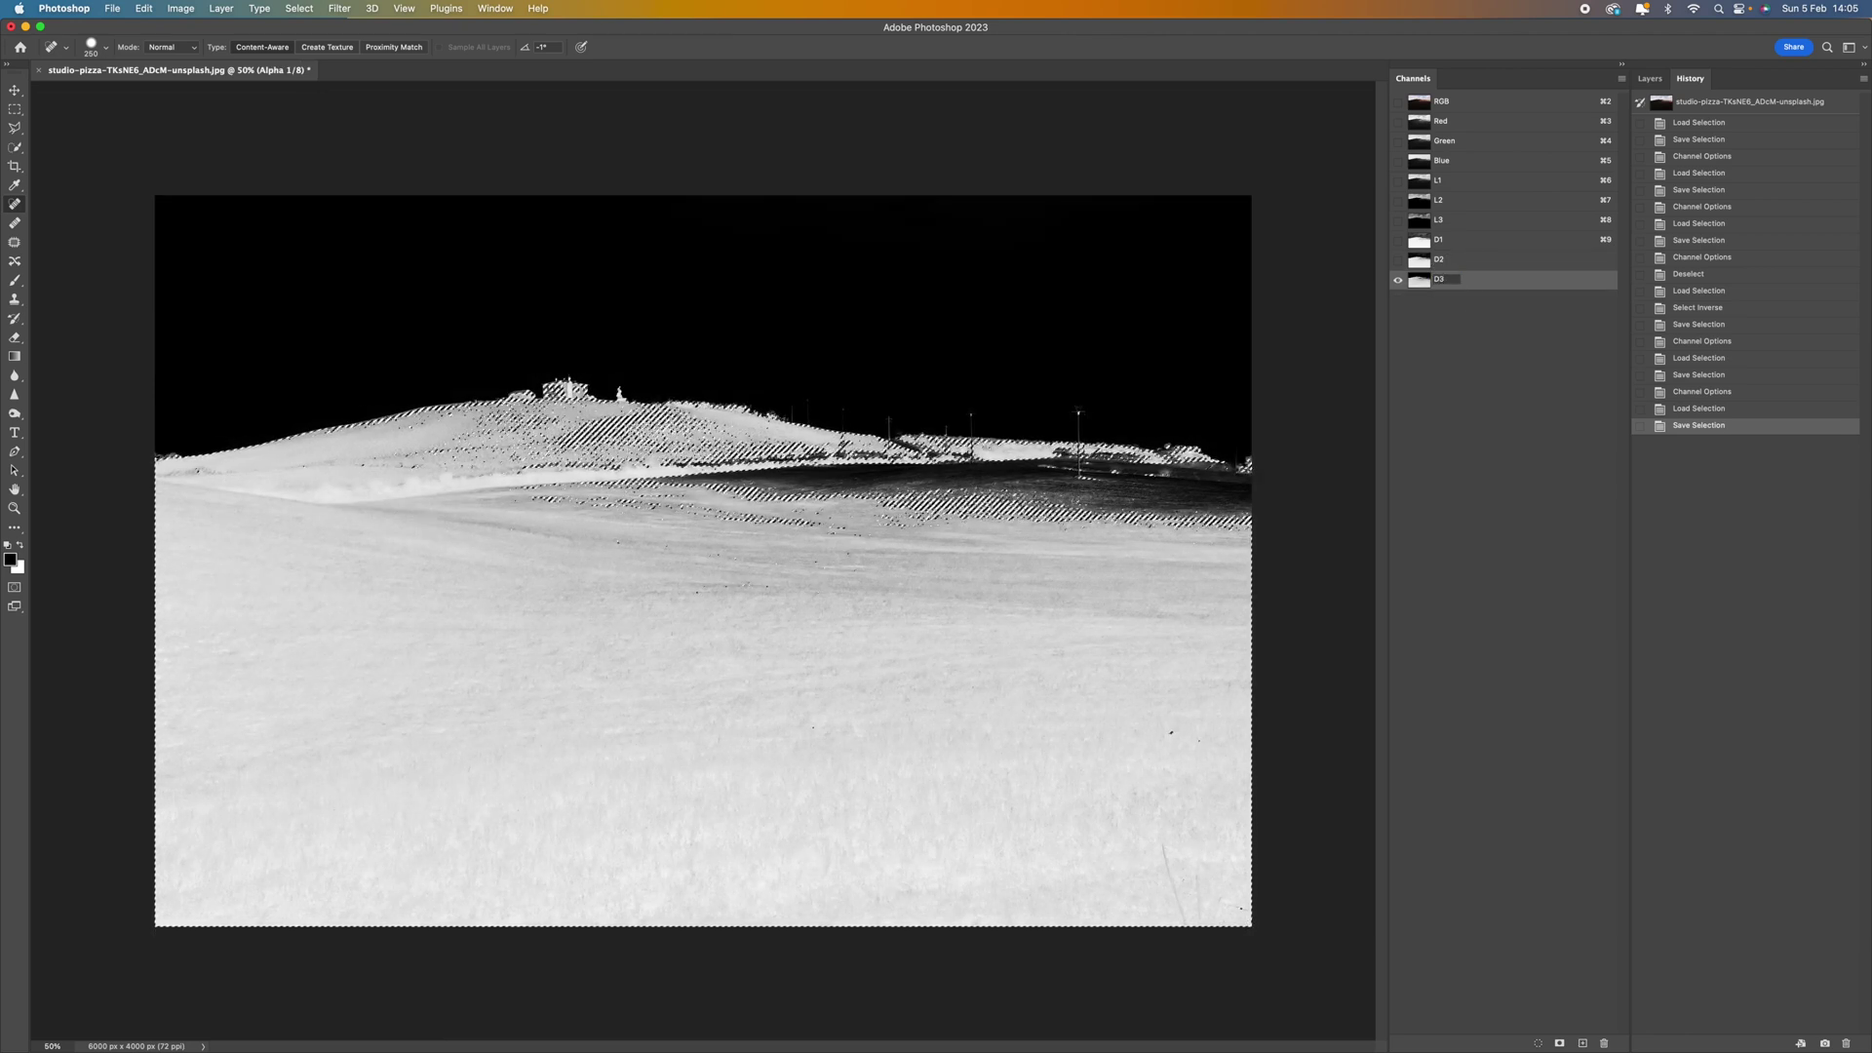
key(Return)
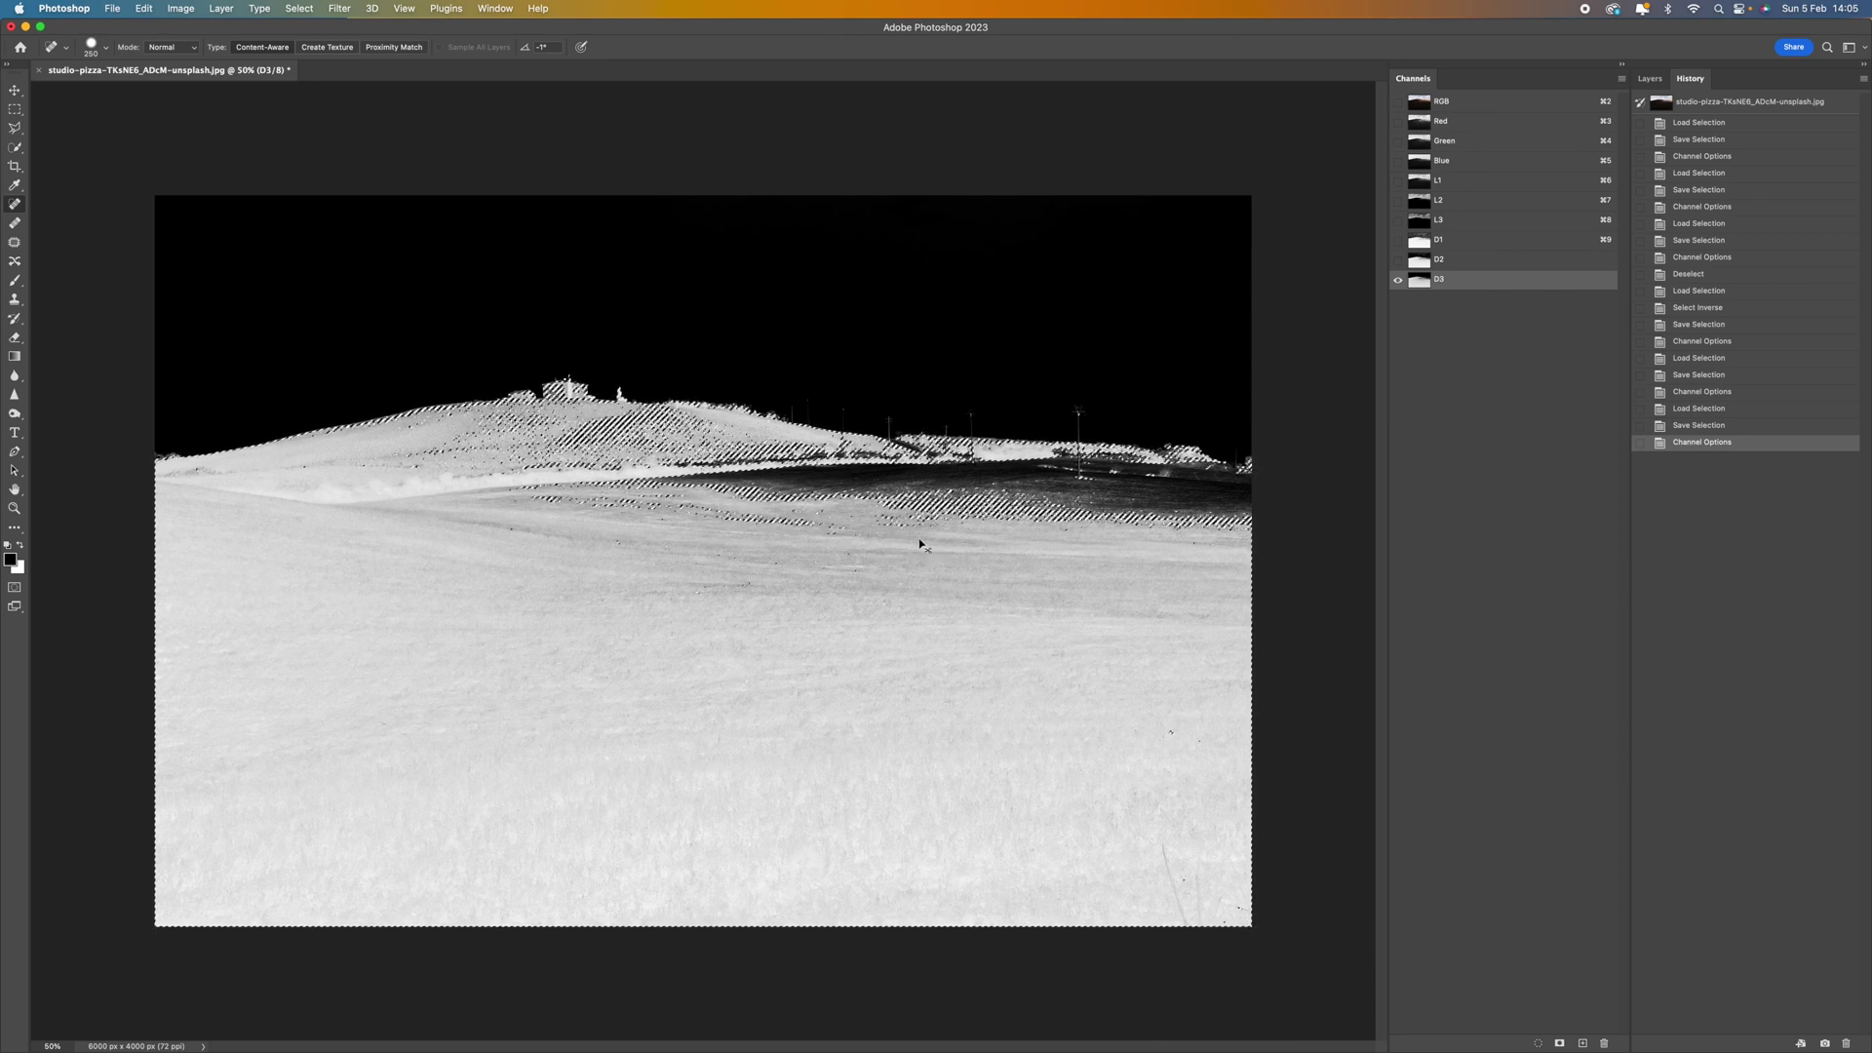
key(super+d)
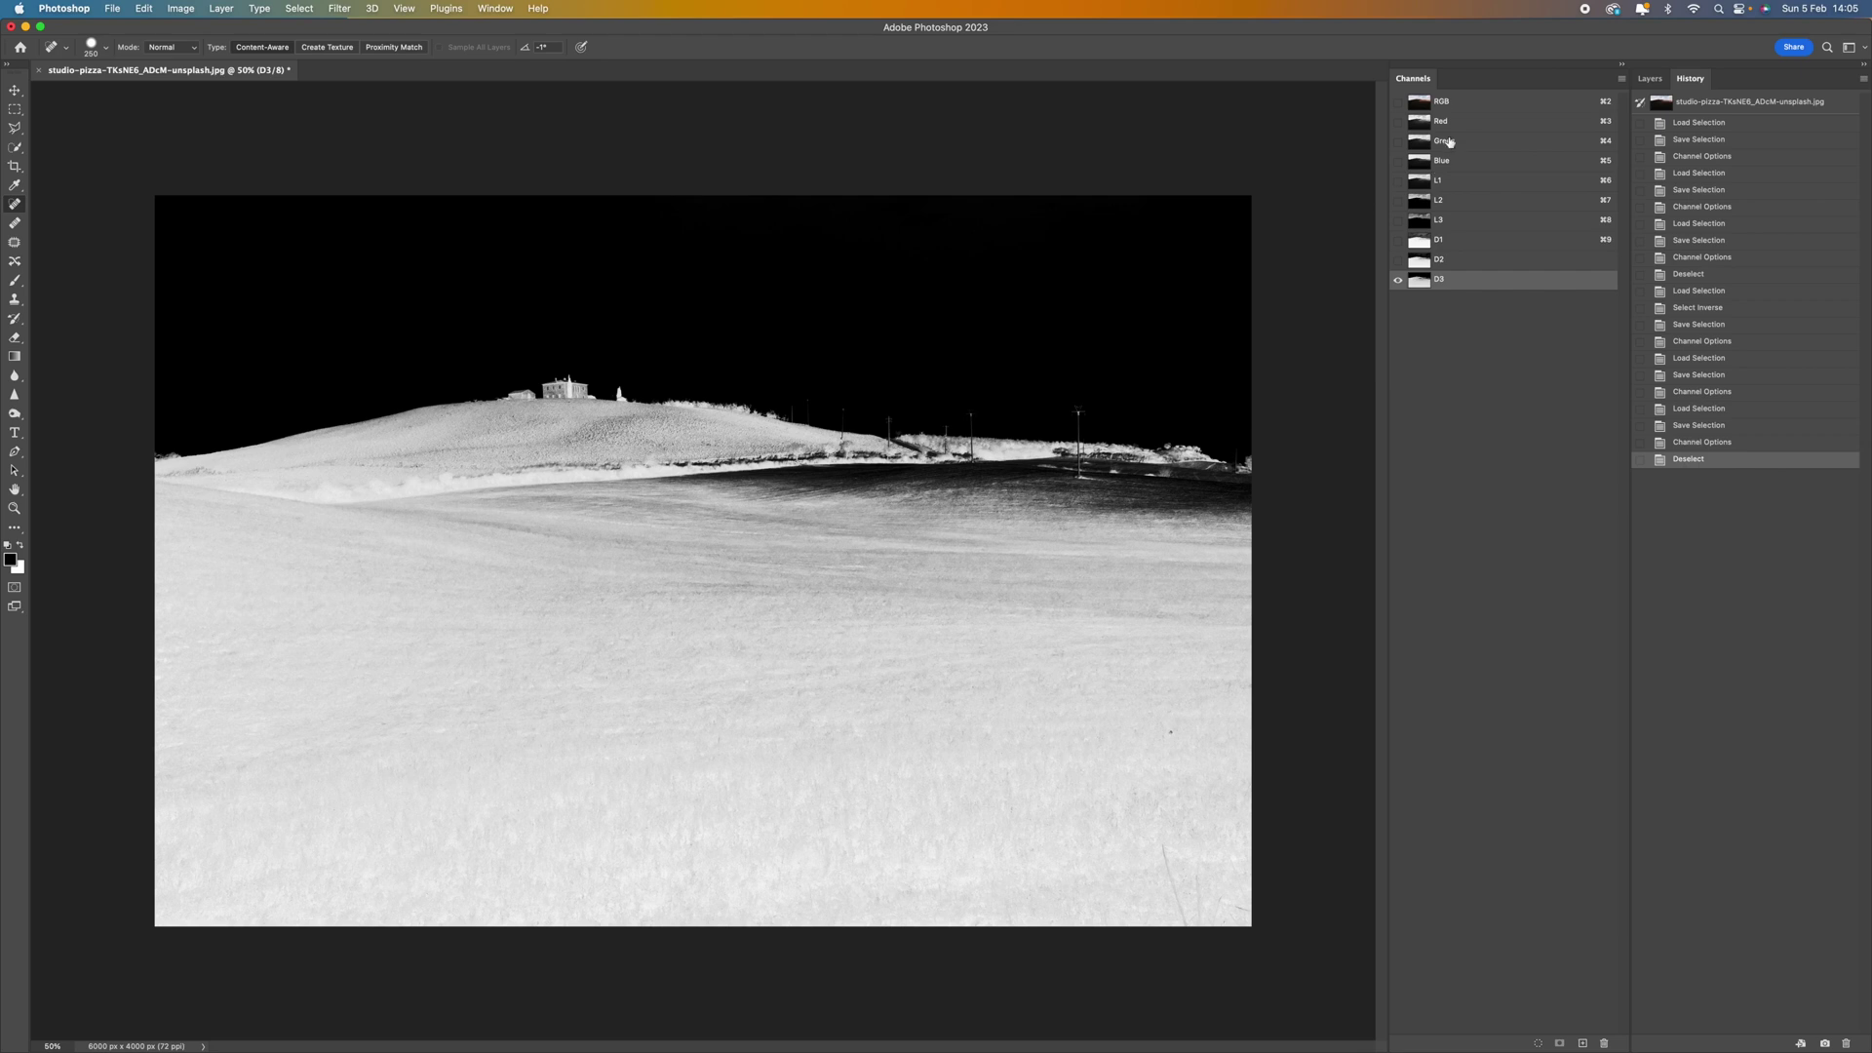
Select the entire canvas and subtract the L1 and D1 channels from it to isolate the midtones.
click(1457, 107)
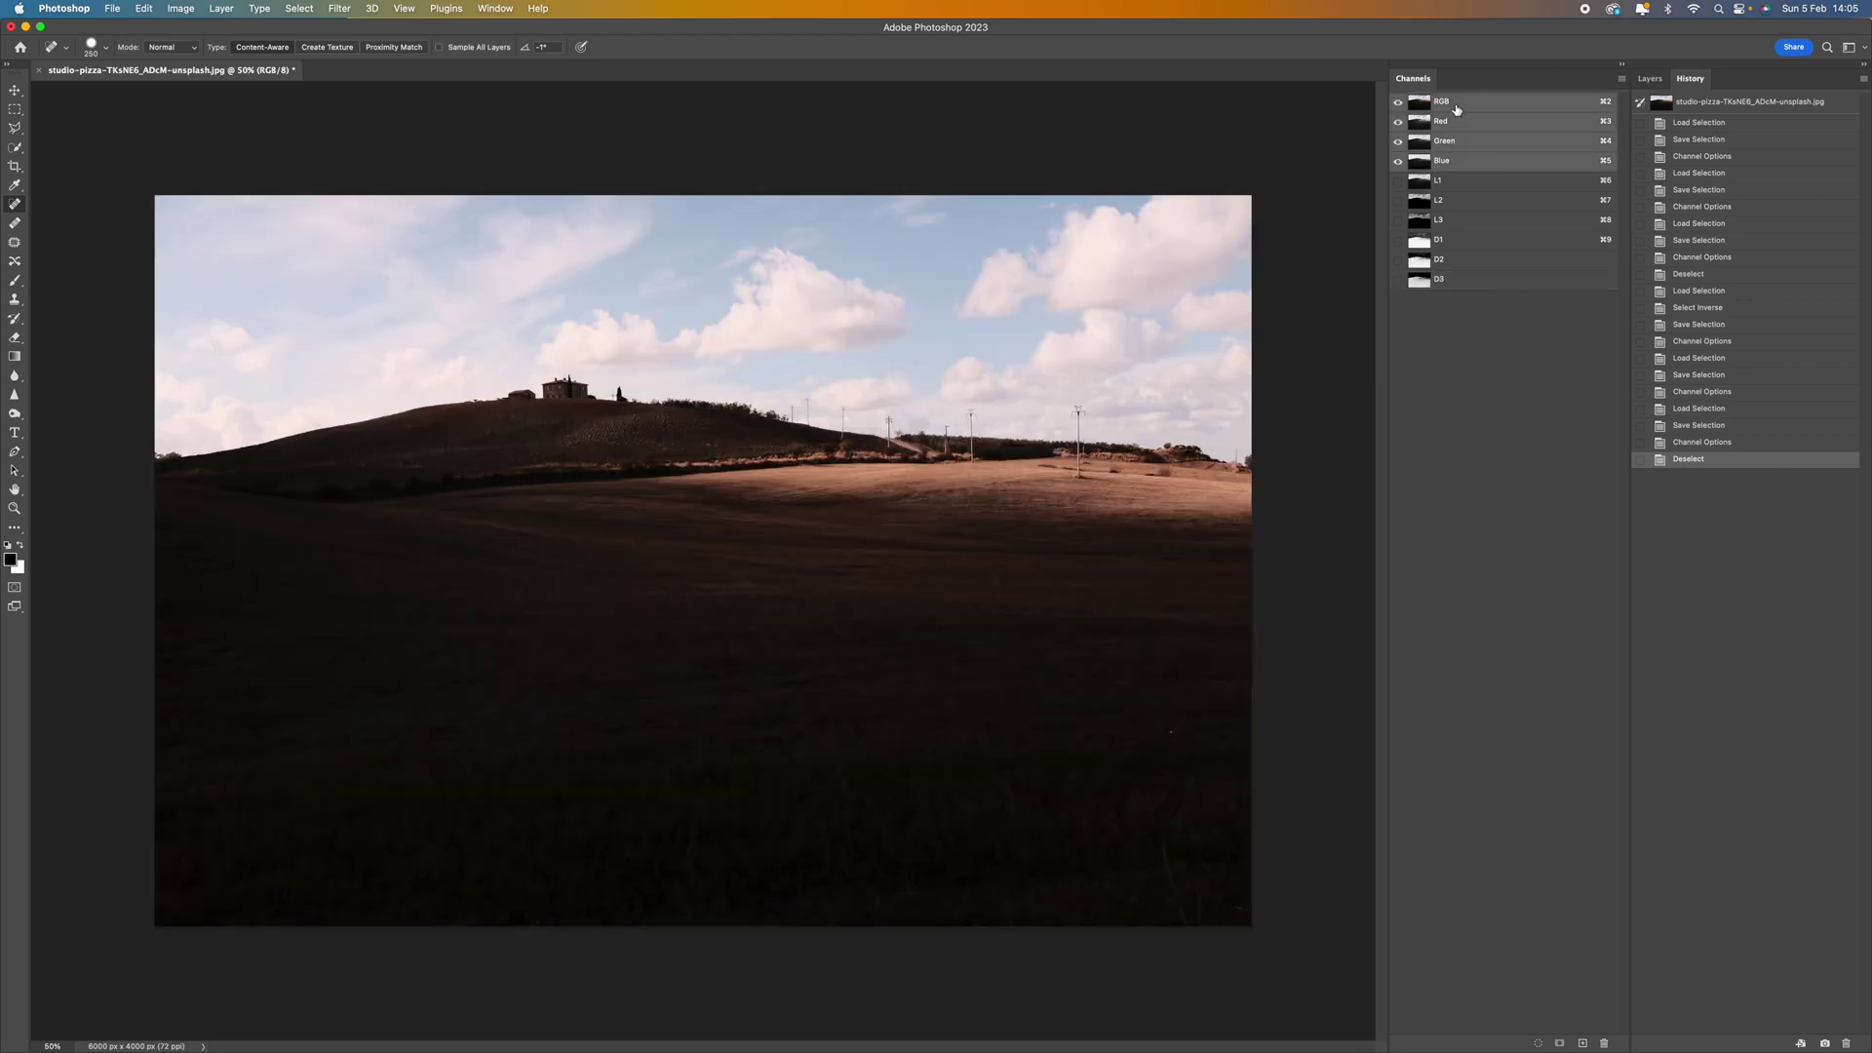
key(super+a)
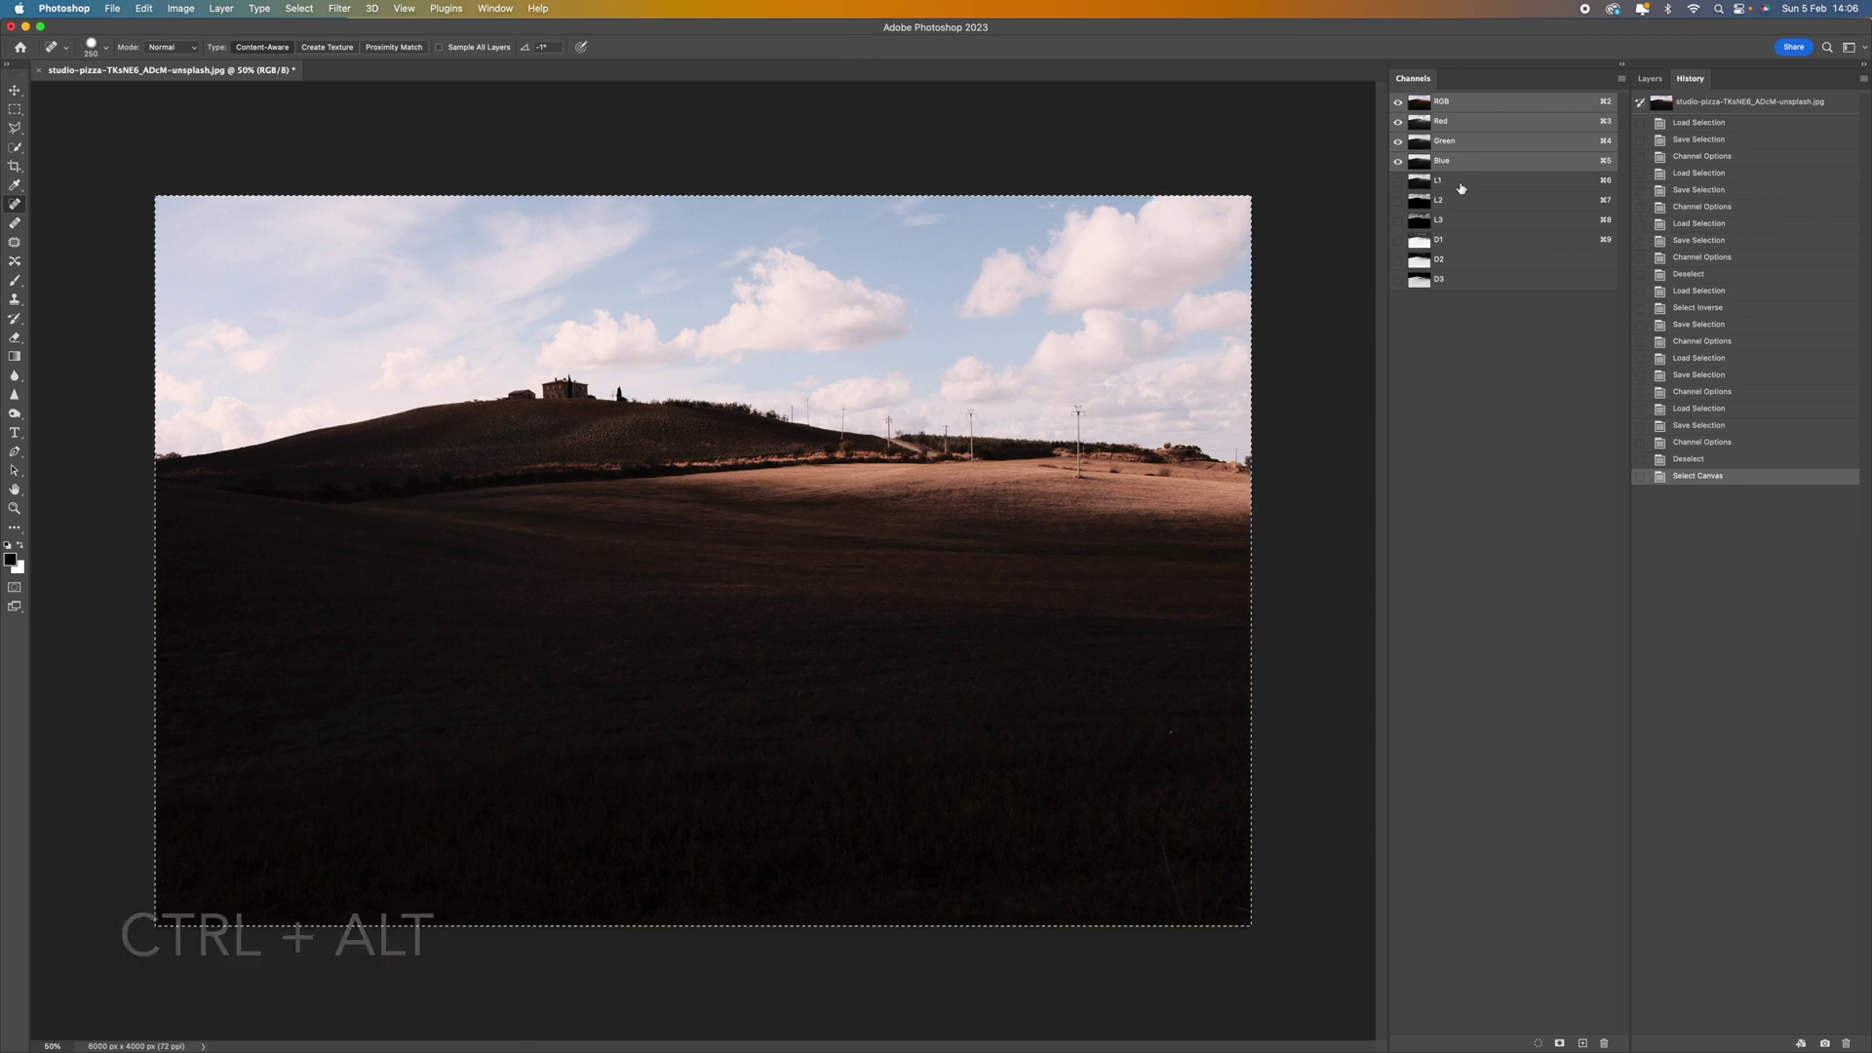
click(1423, 185)
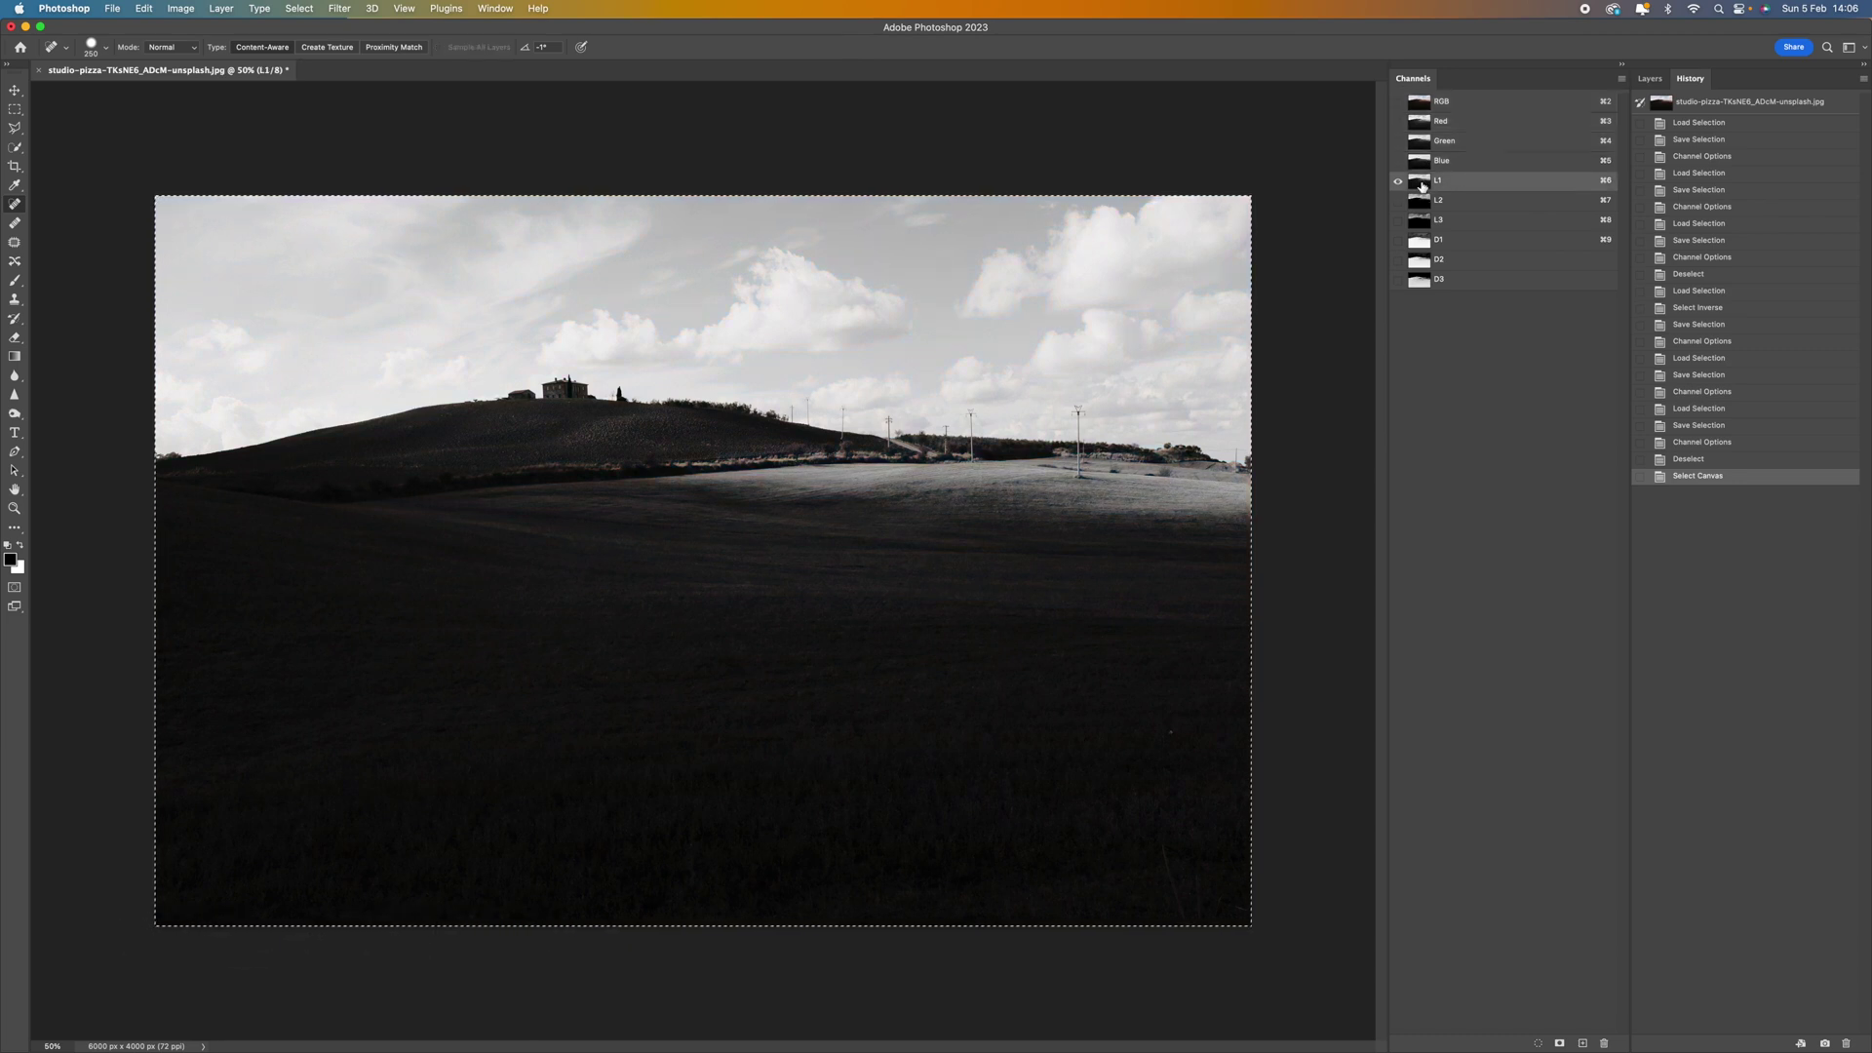
super+click(1424, 185)
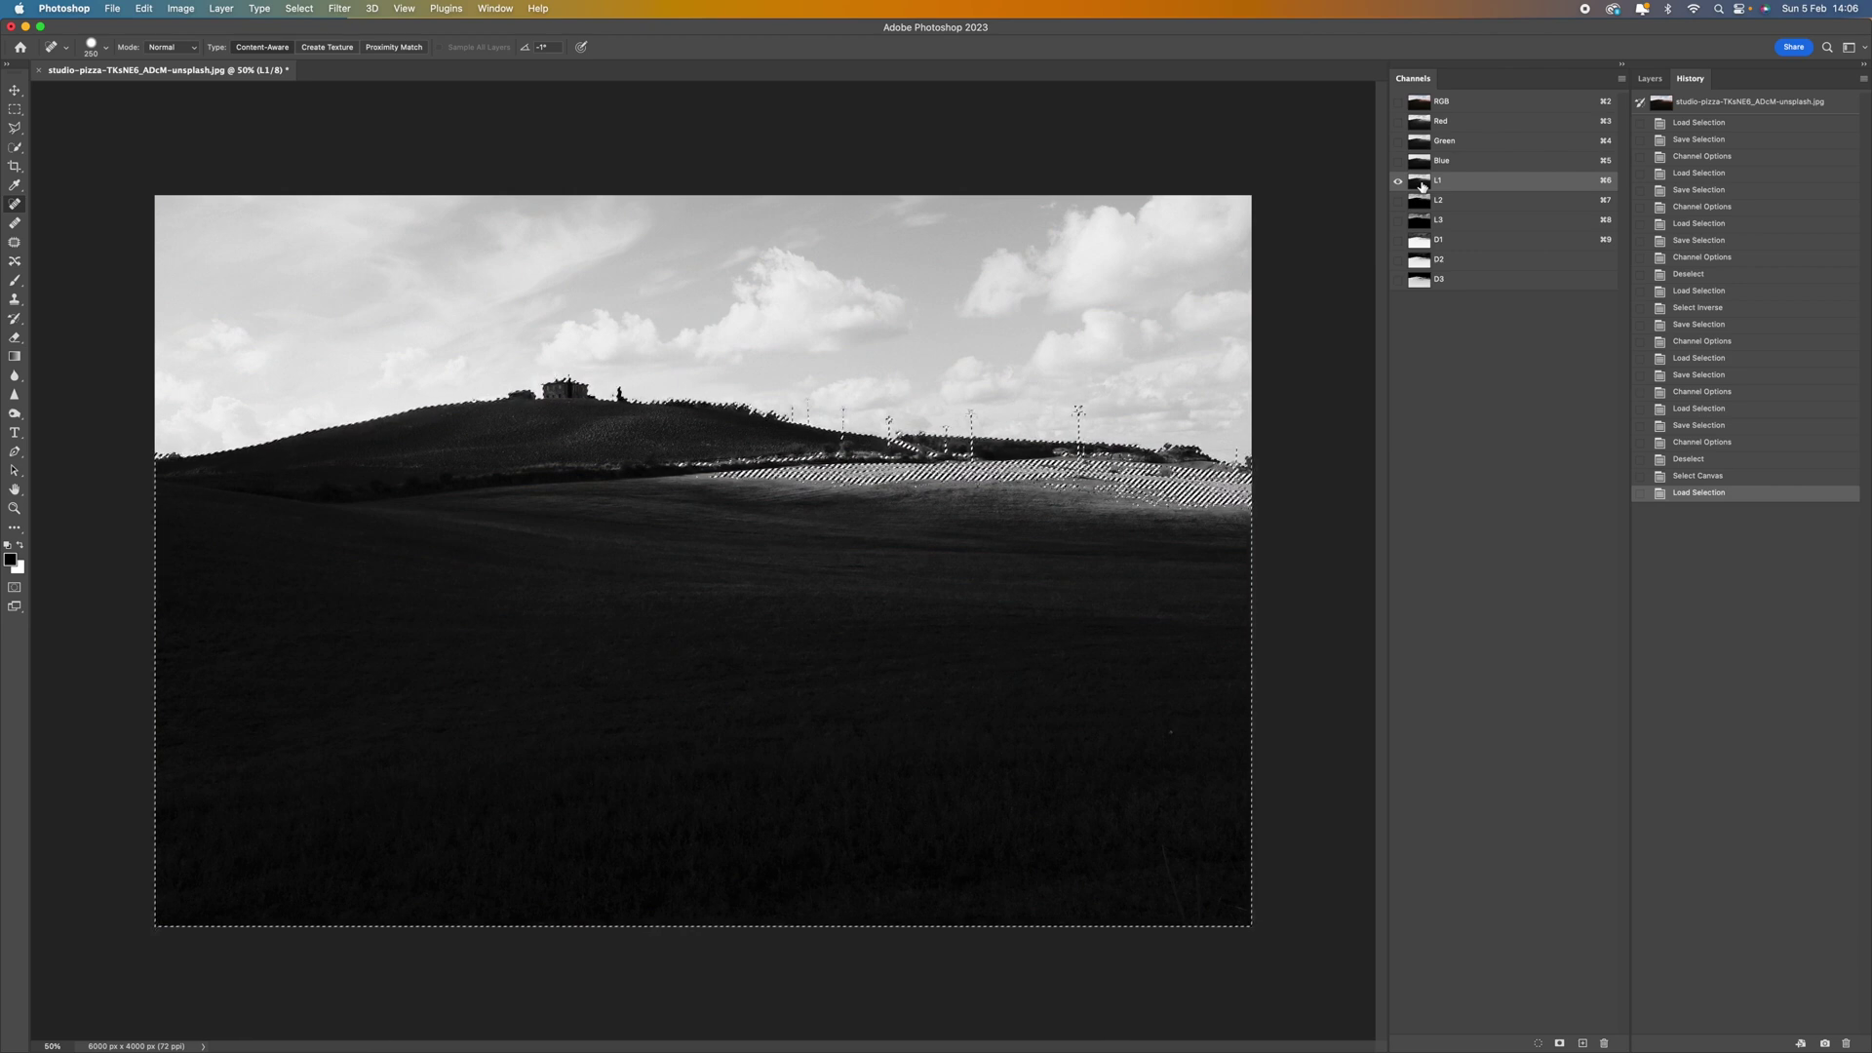
alt+super+click(1425, 245)
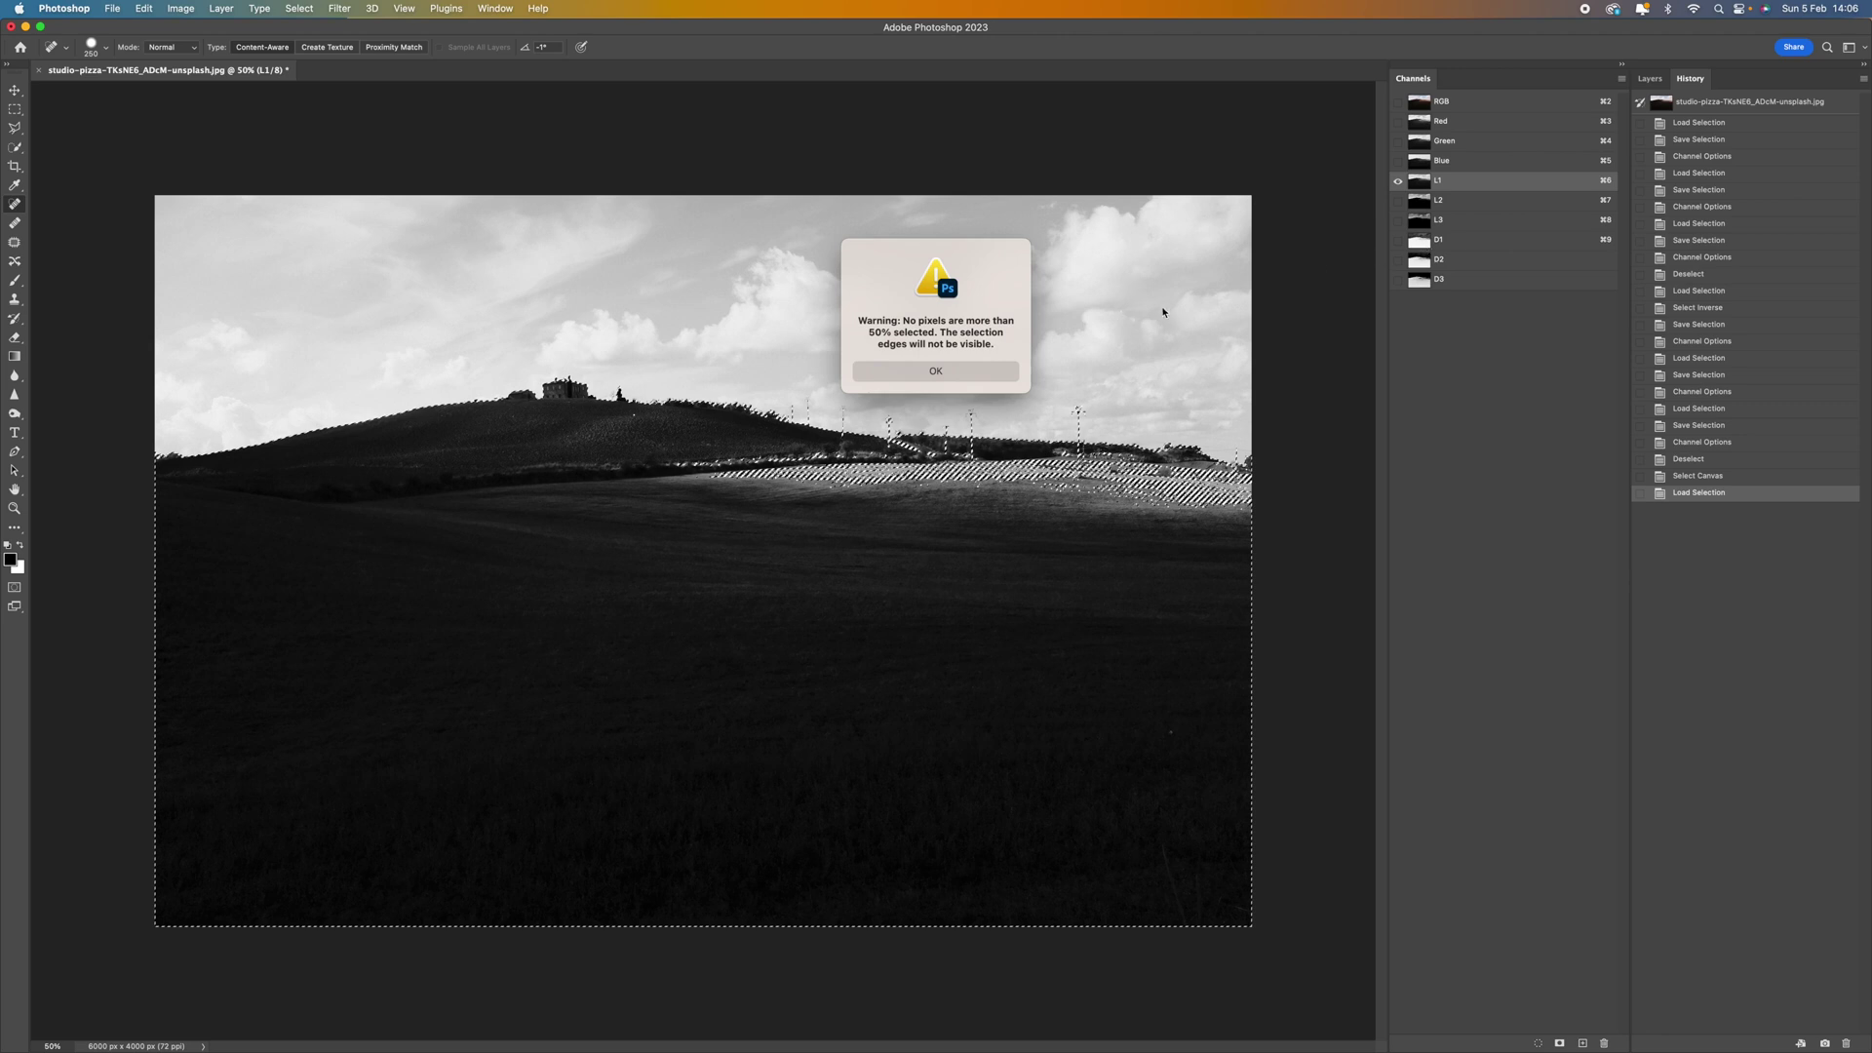
click(971, 372)
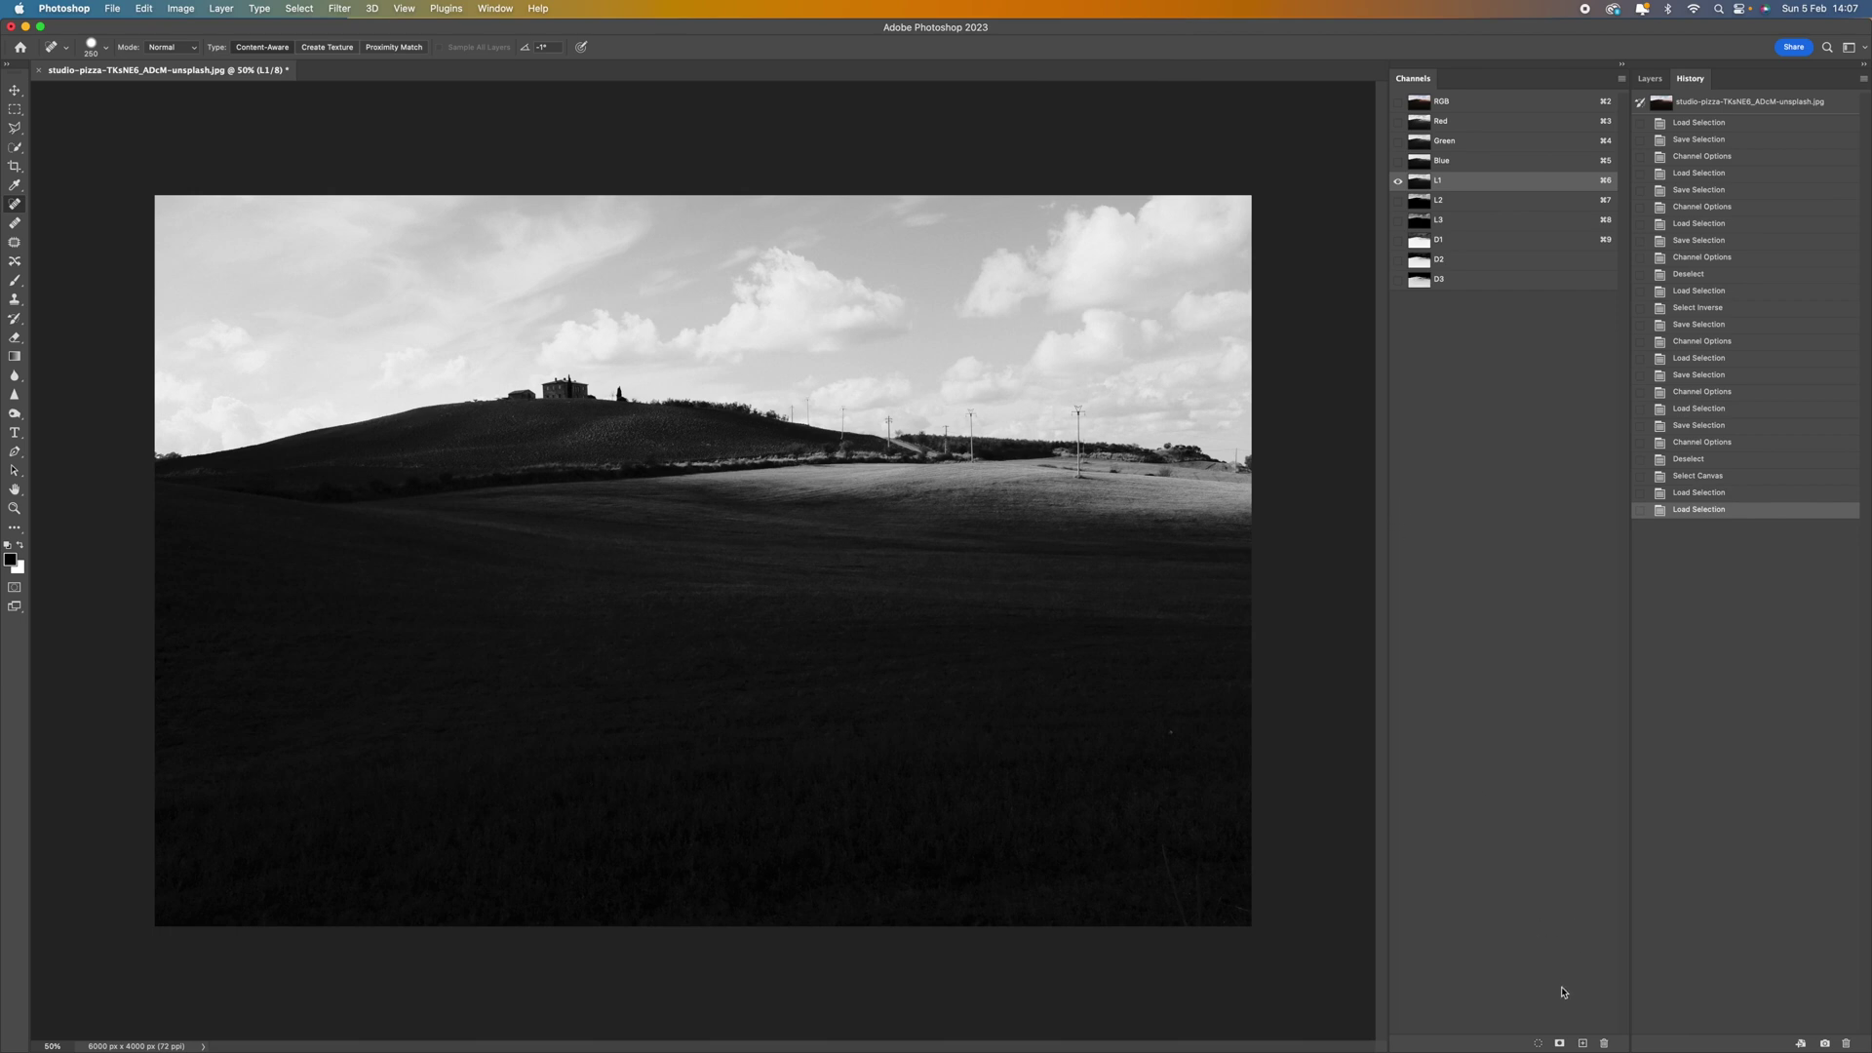
Save the midtone selection as an alpha channel named M.
click(1560, 1043)
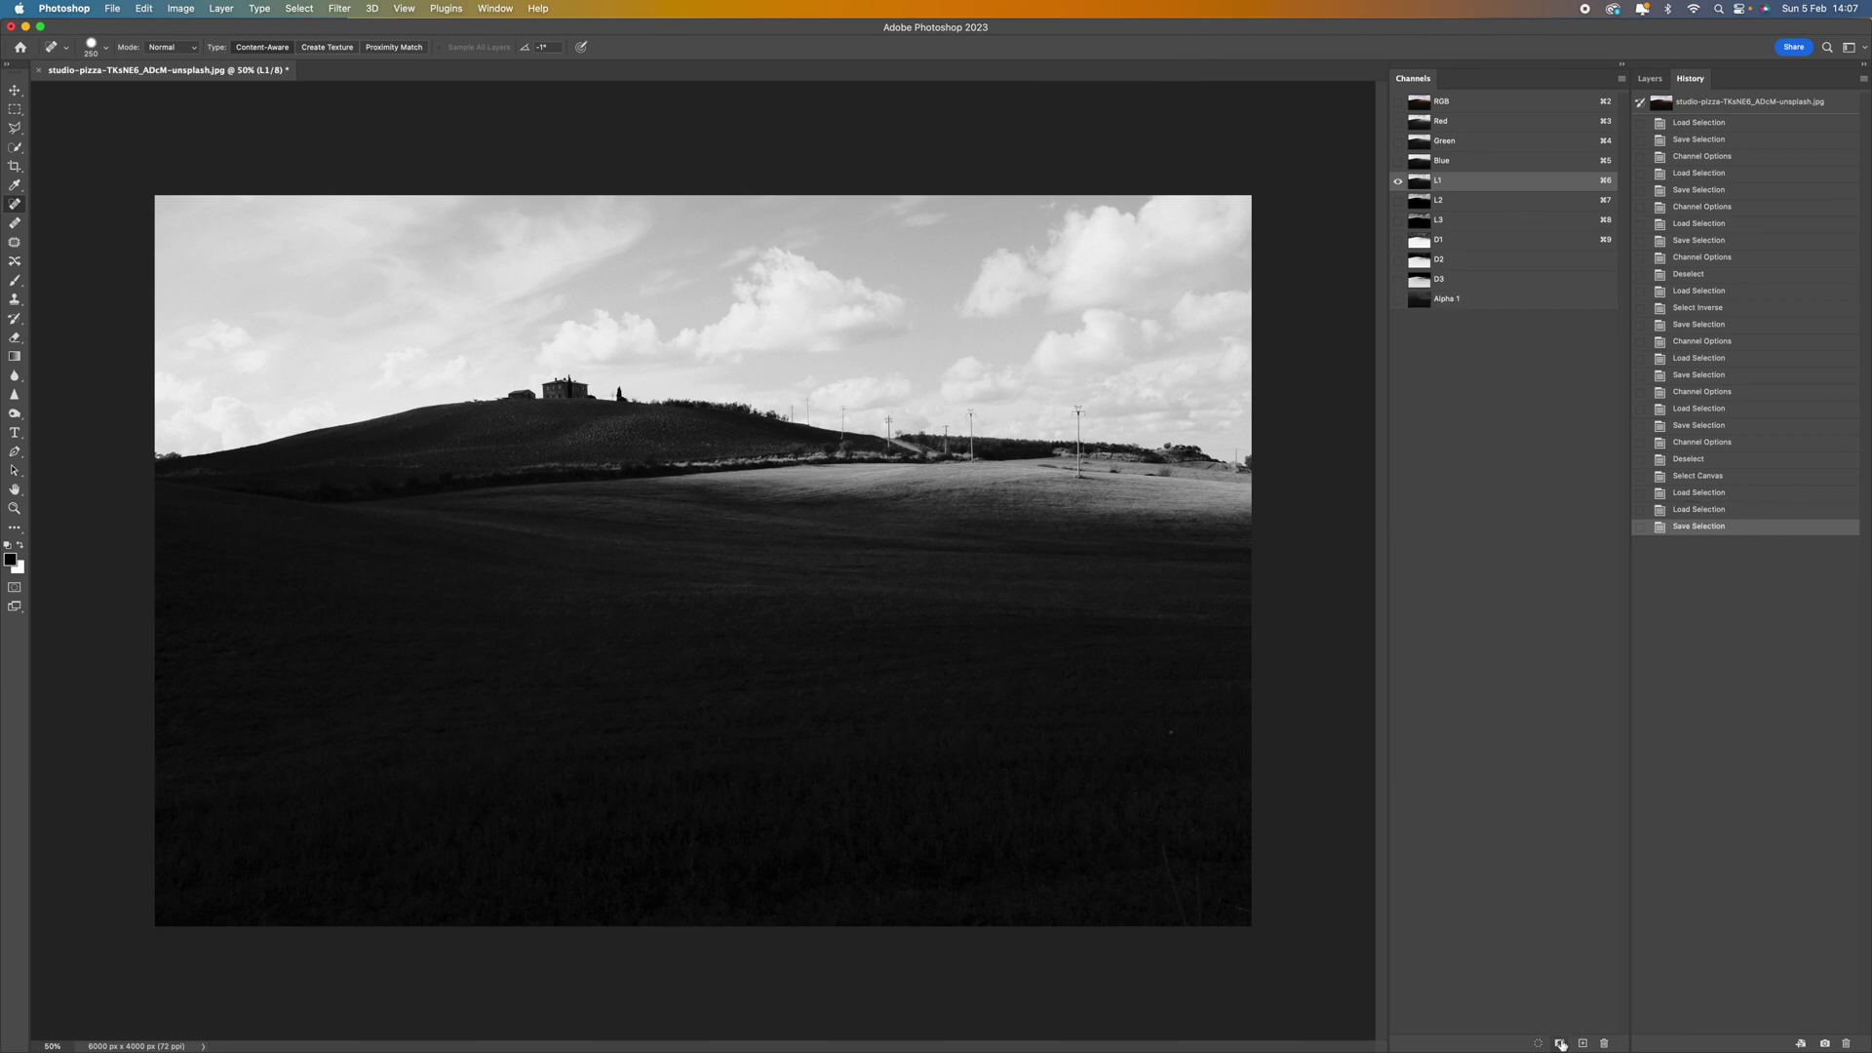
double_click(1443, 304)
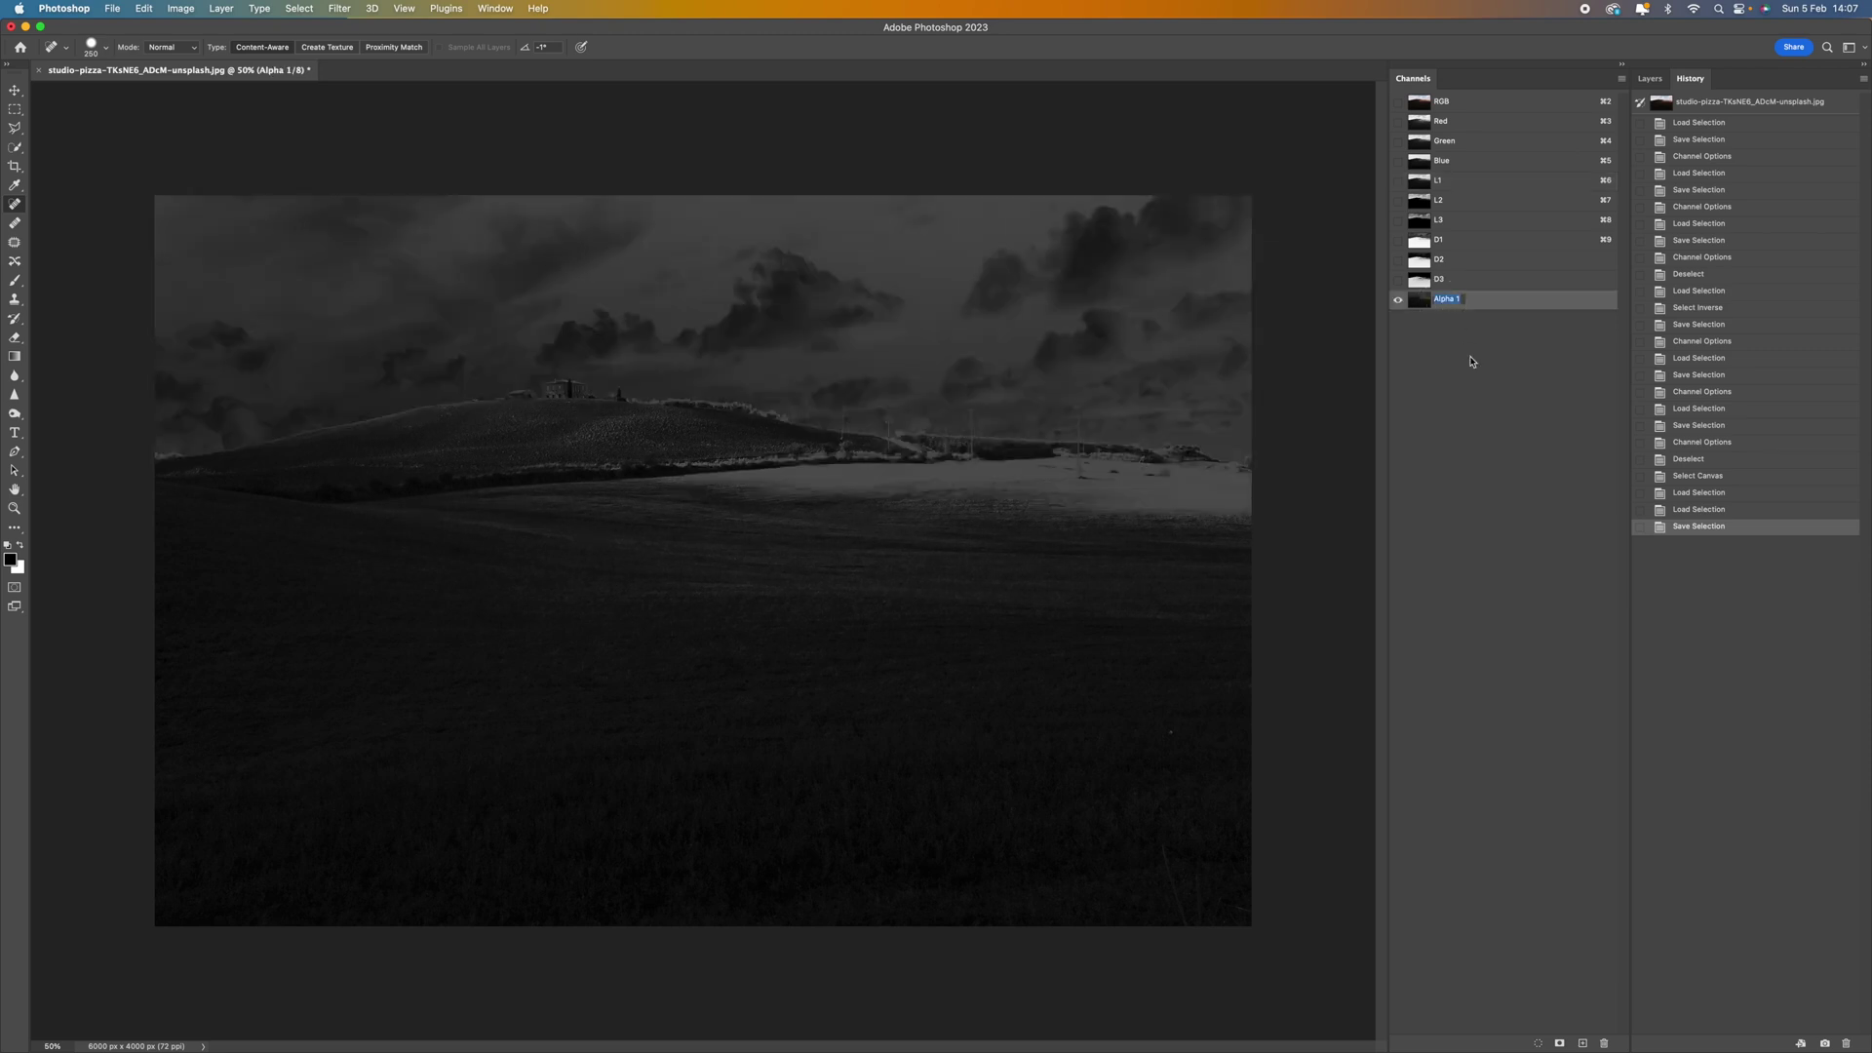
text(M)
key(Return)
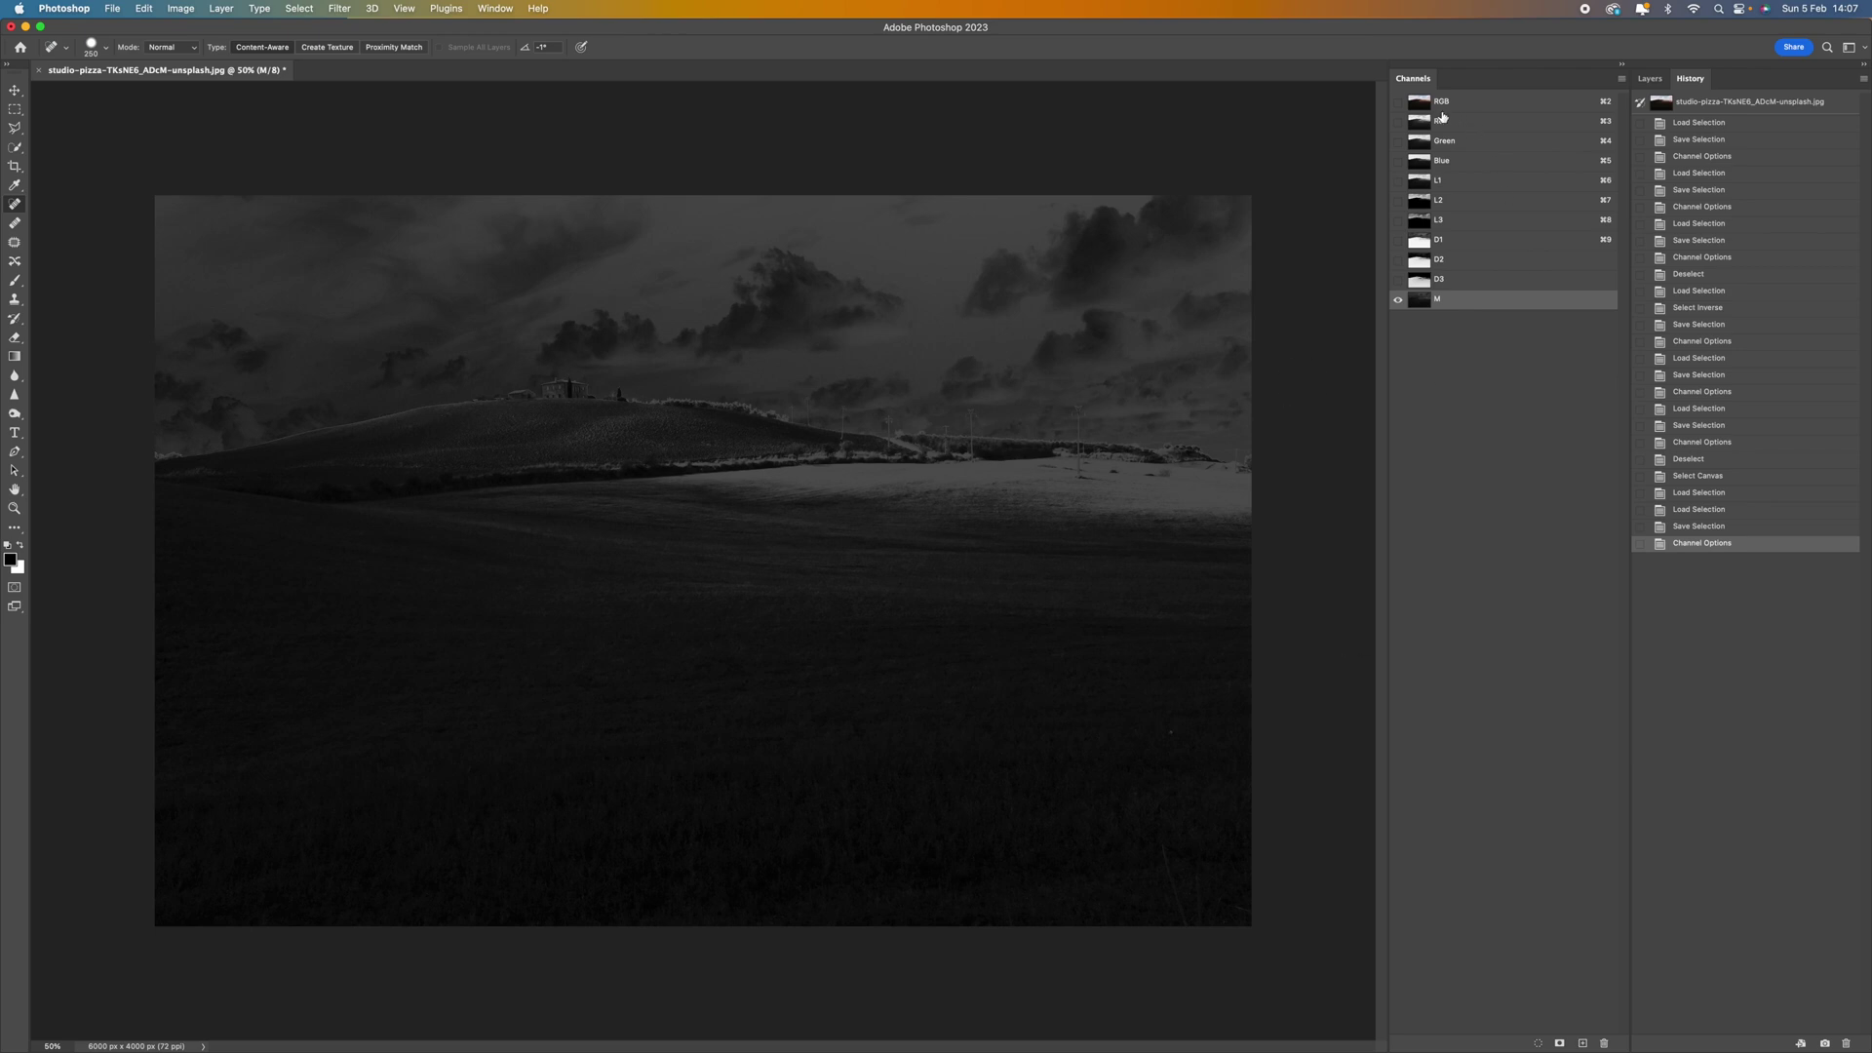
Load the L1 channel as a selection over the RGB composite and add a Curves adjustment layer masked by it.
click(1650, 80)
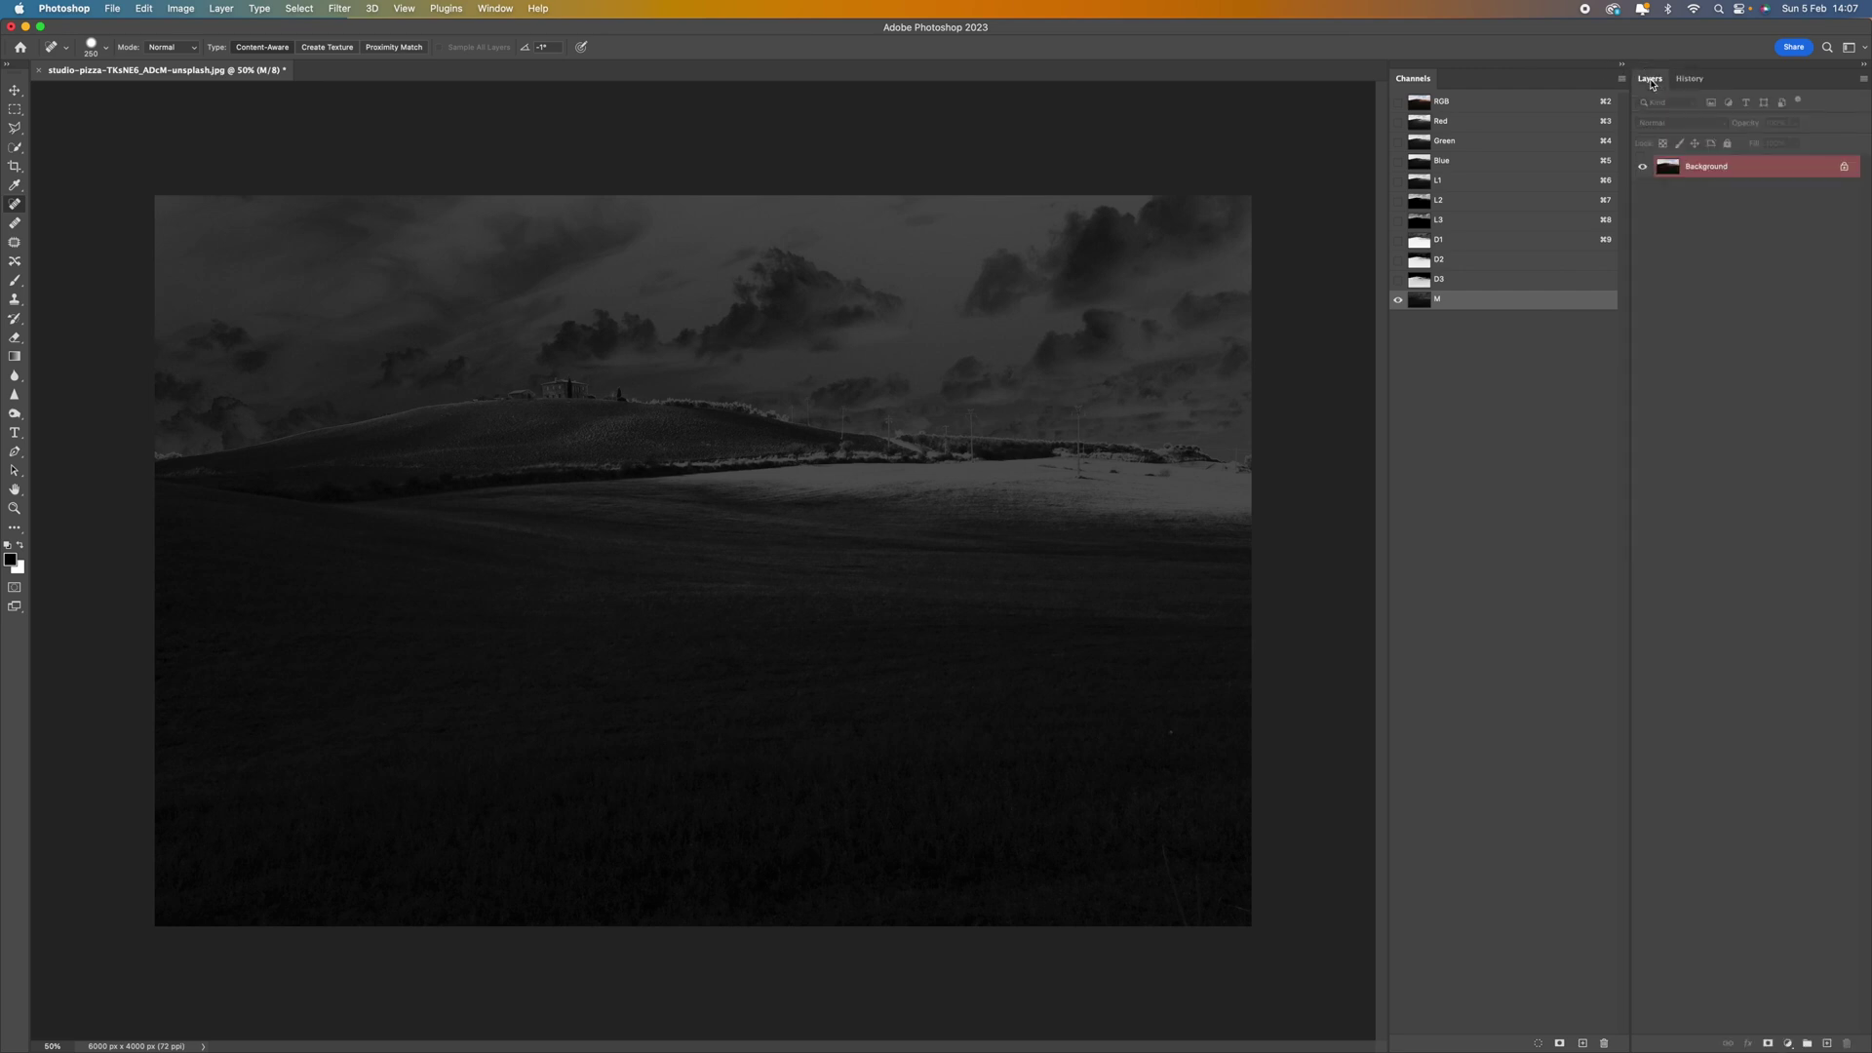
click(1455, 182)
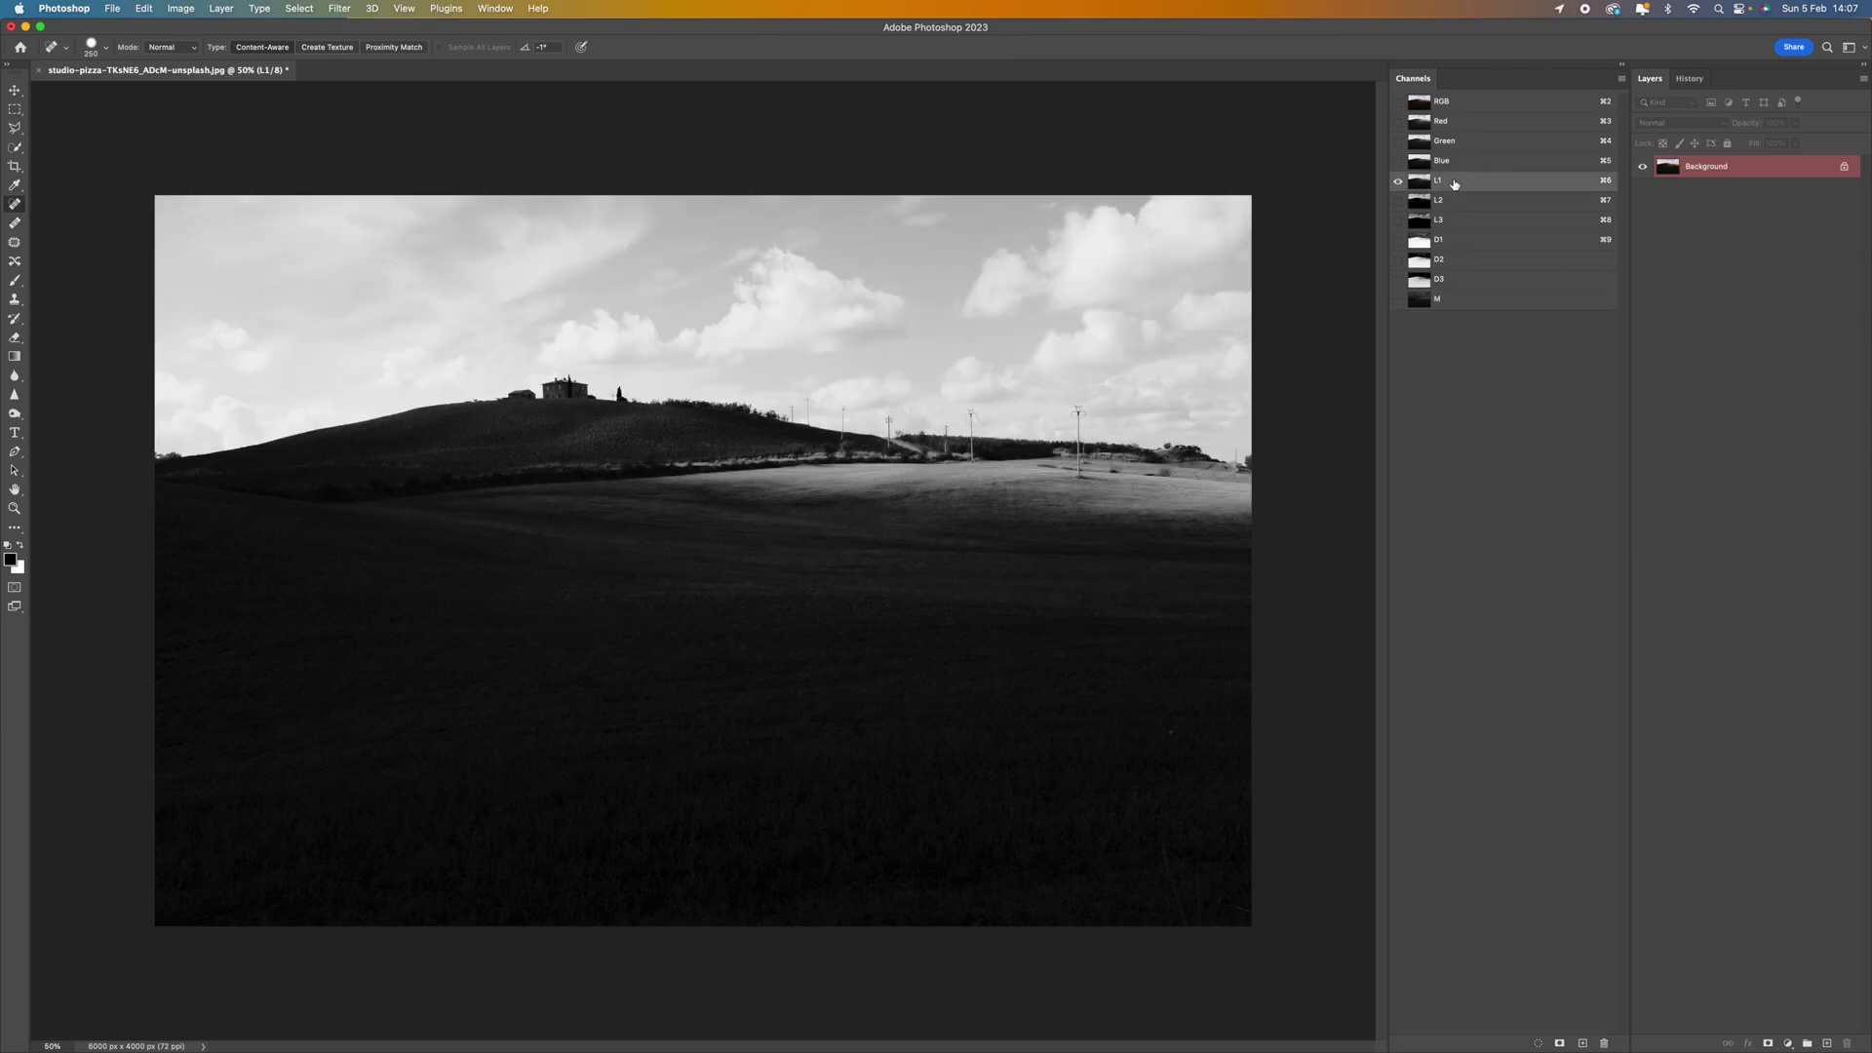
click(1432, 108)
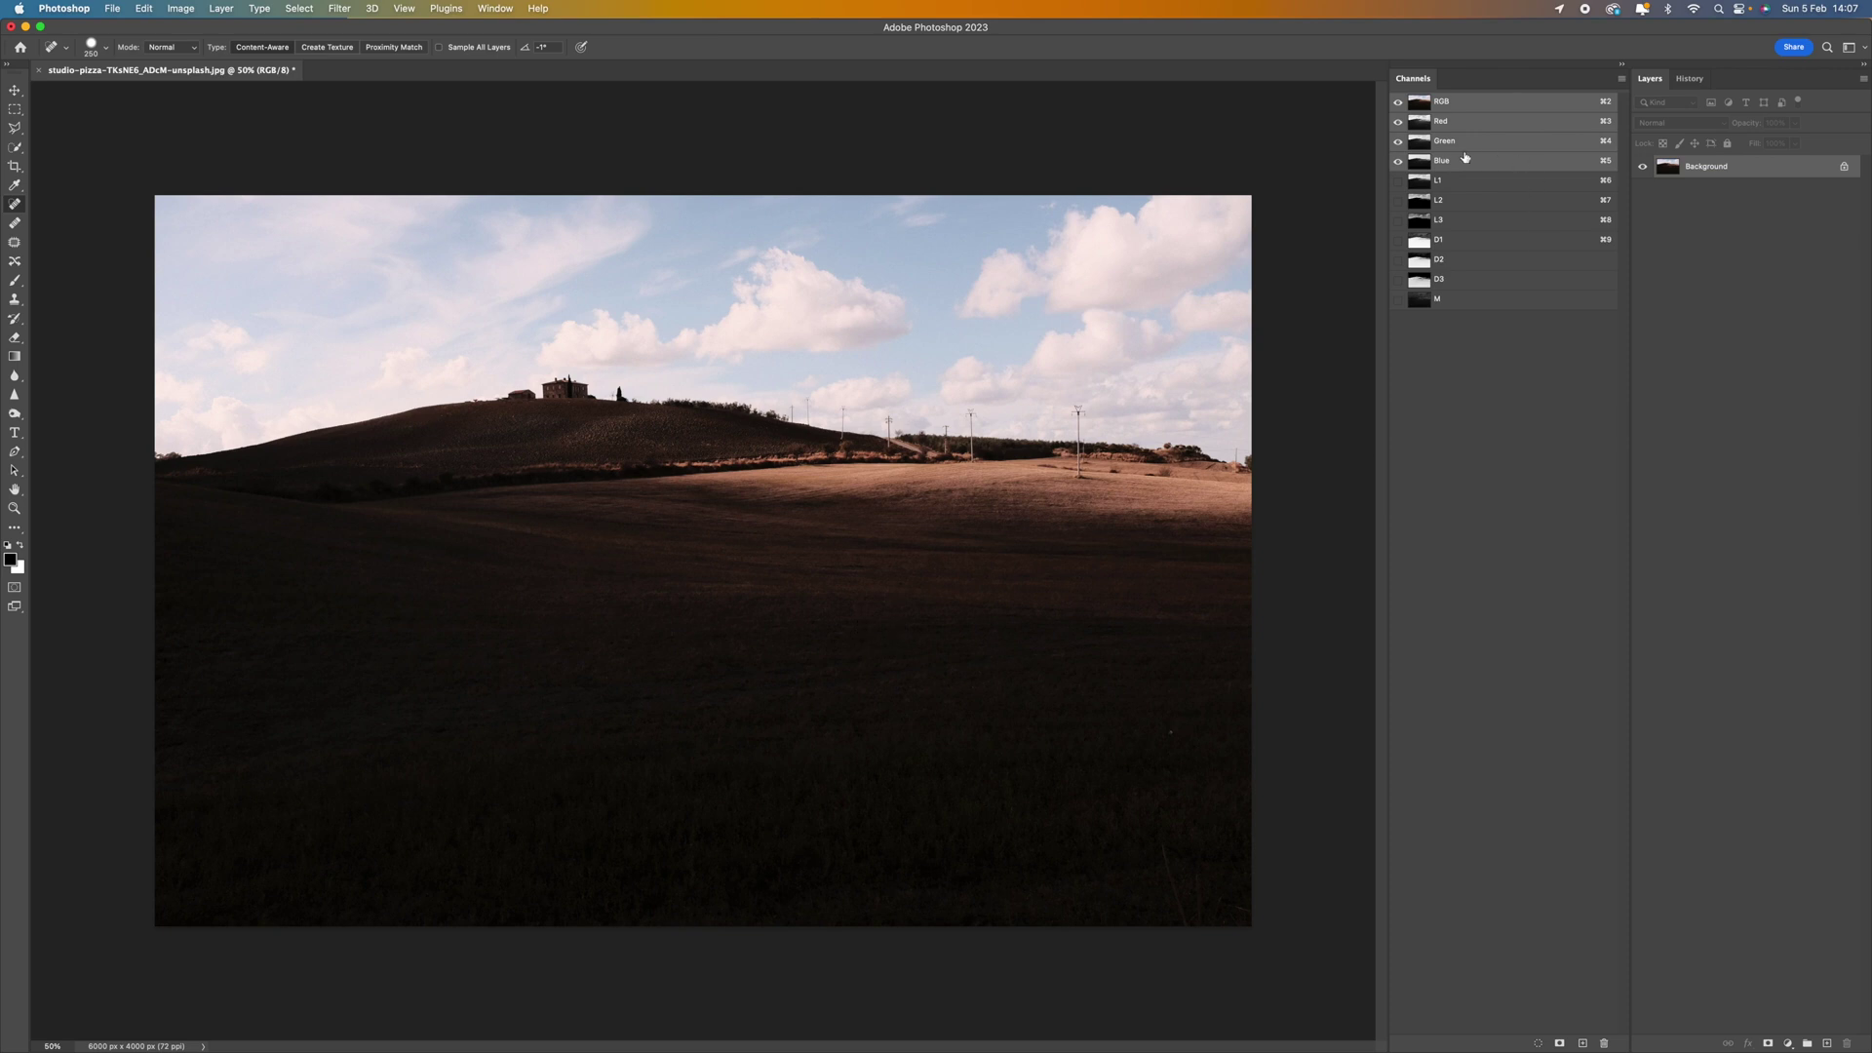
super+click(1420, 186)
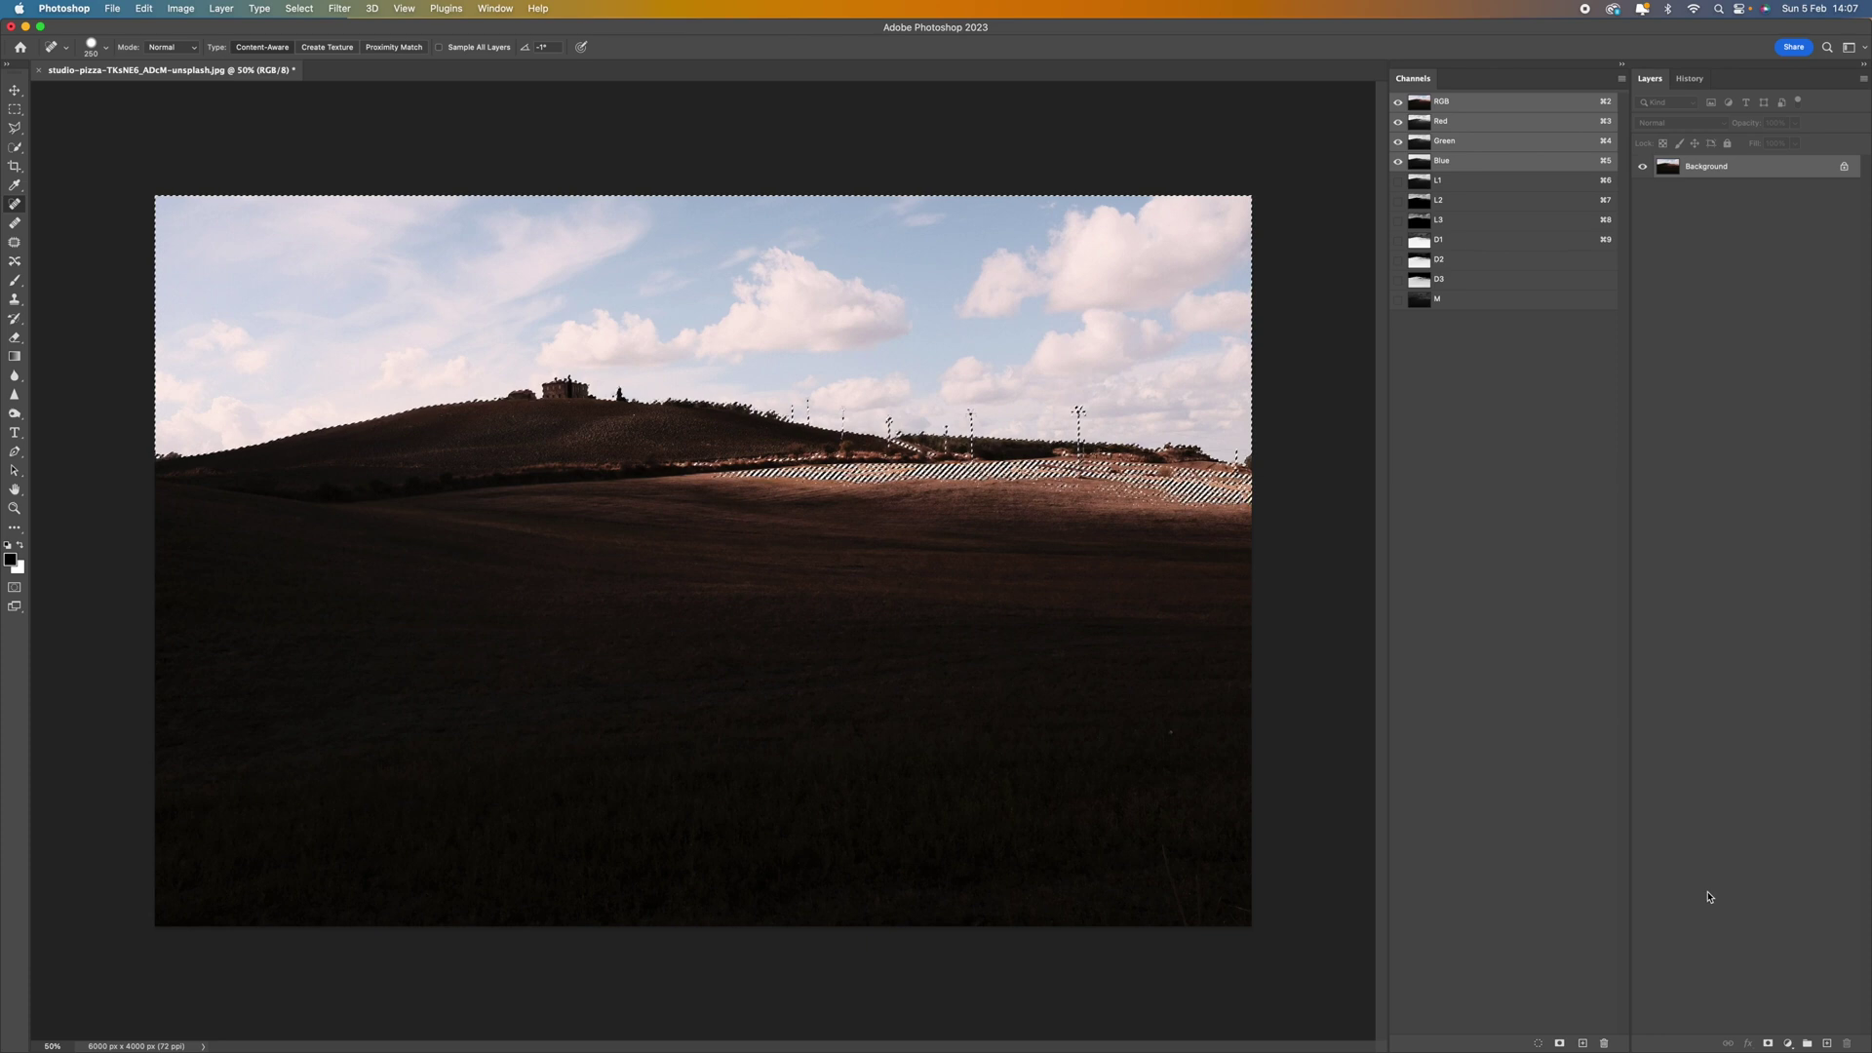
click(1789, 1043)
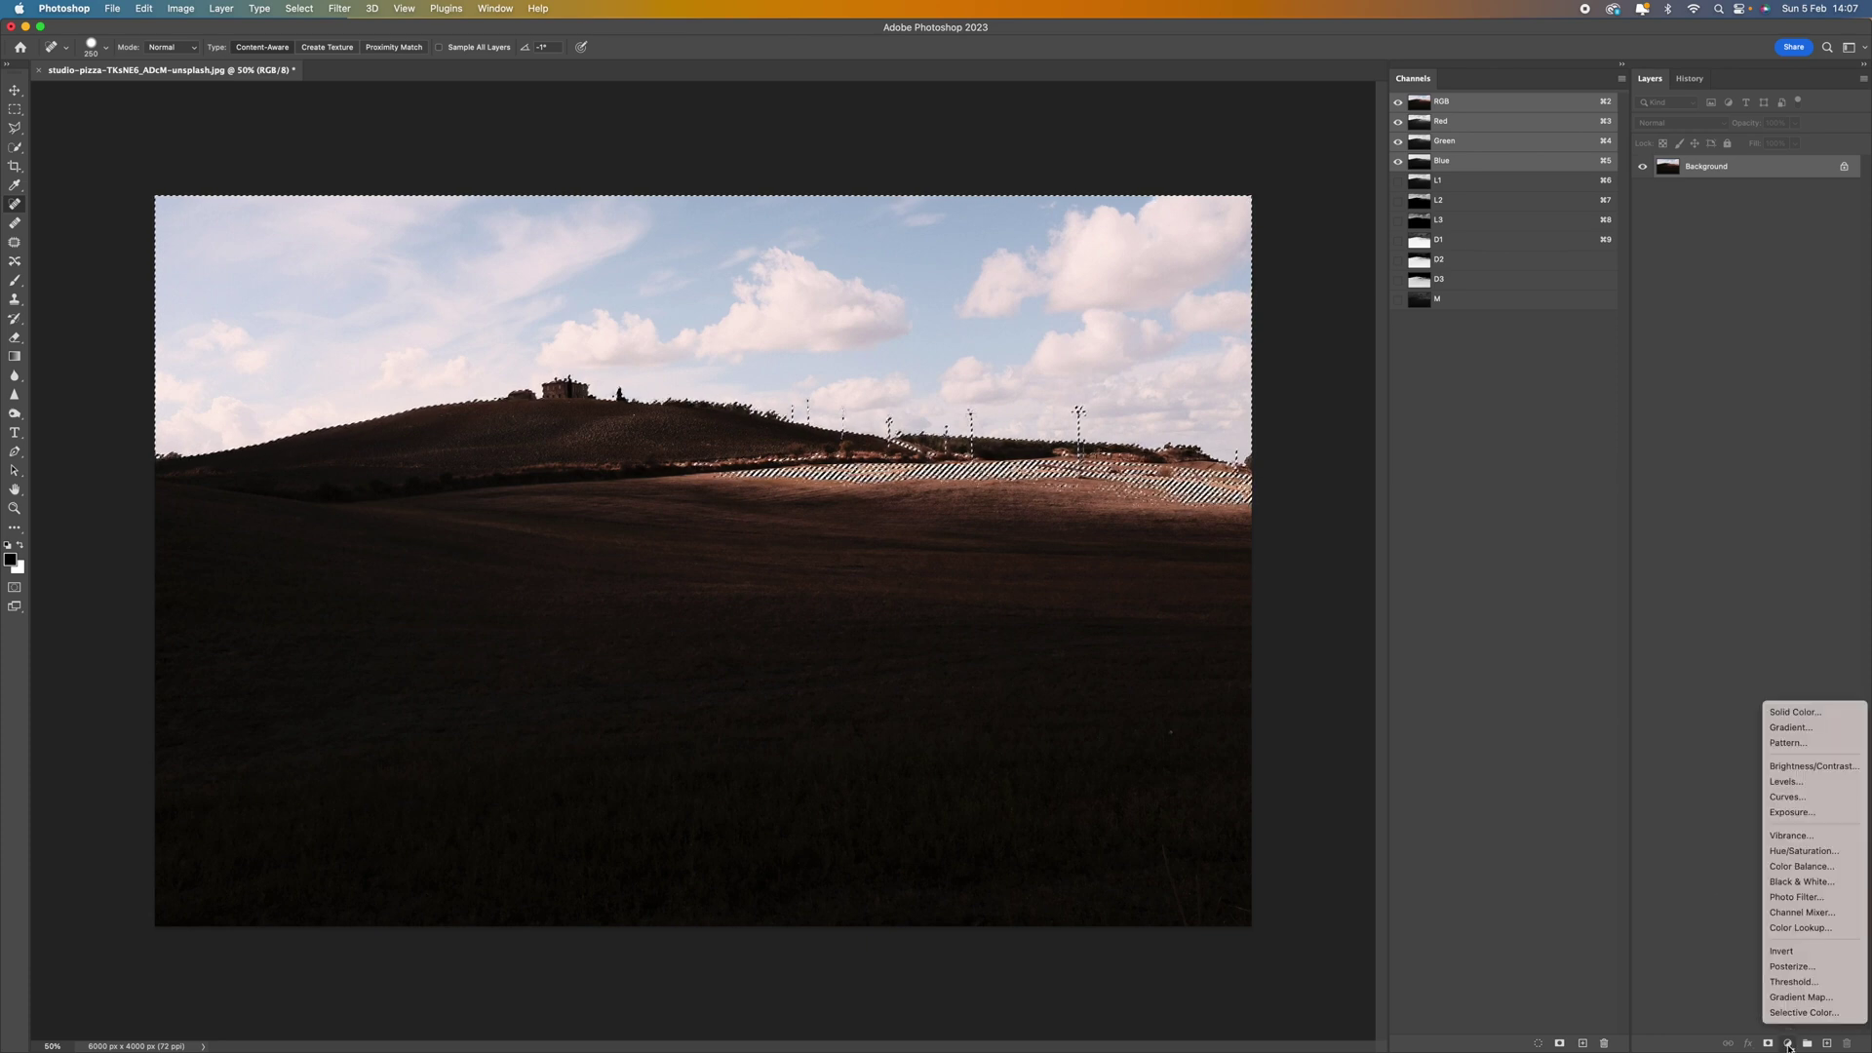
click(1782, 799)
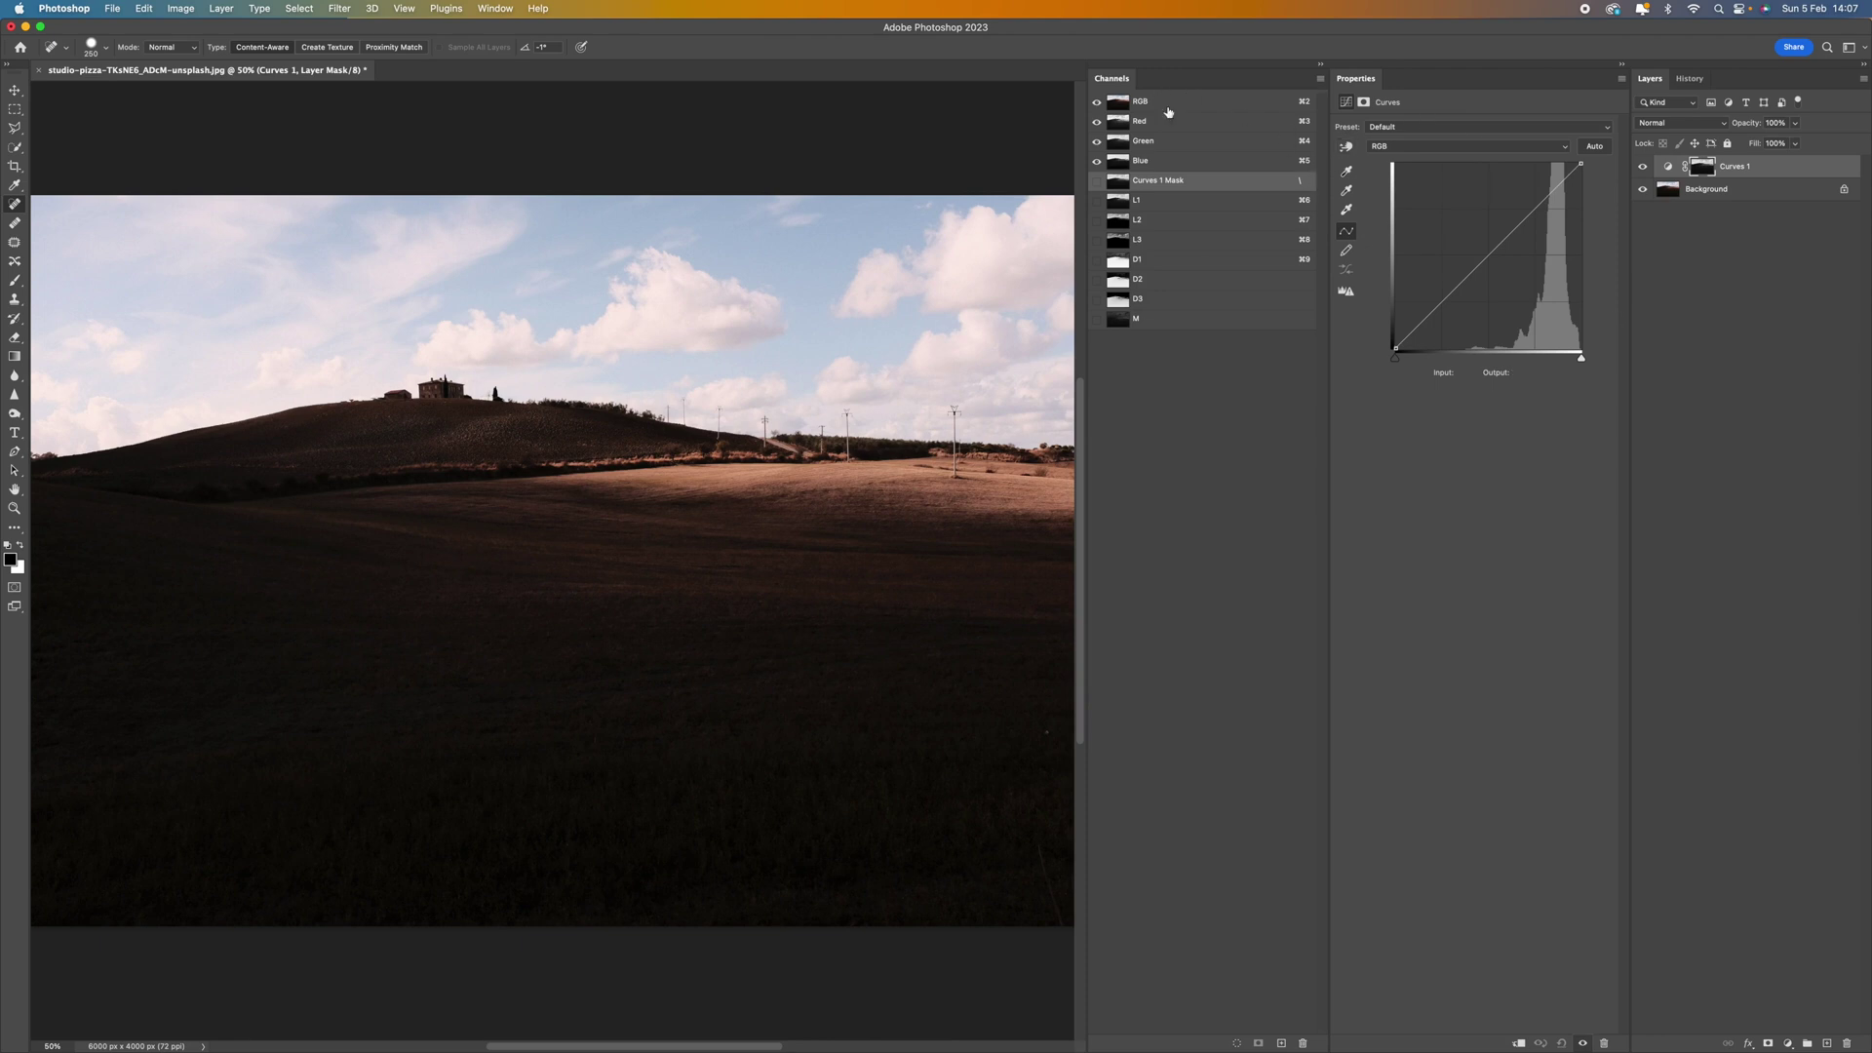
Darken the L1 highlights by lowering the middle of the curve to input 149, output 112, and deselect the layer.
click(1490, 255)
mouse_move(1491, 256)
mouse_down()
mouse_move(1457, 247)
mouse_move(1501, 267)
mouse_up()
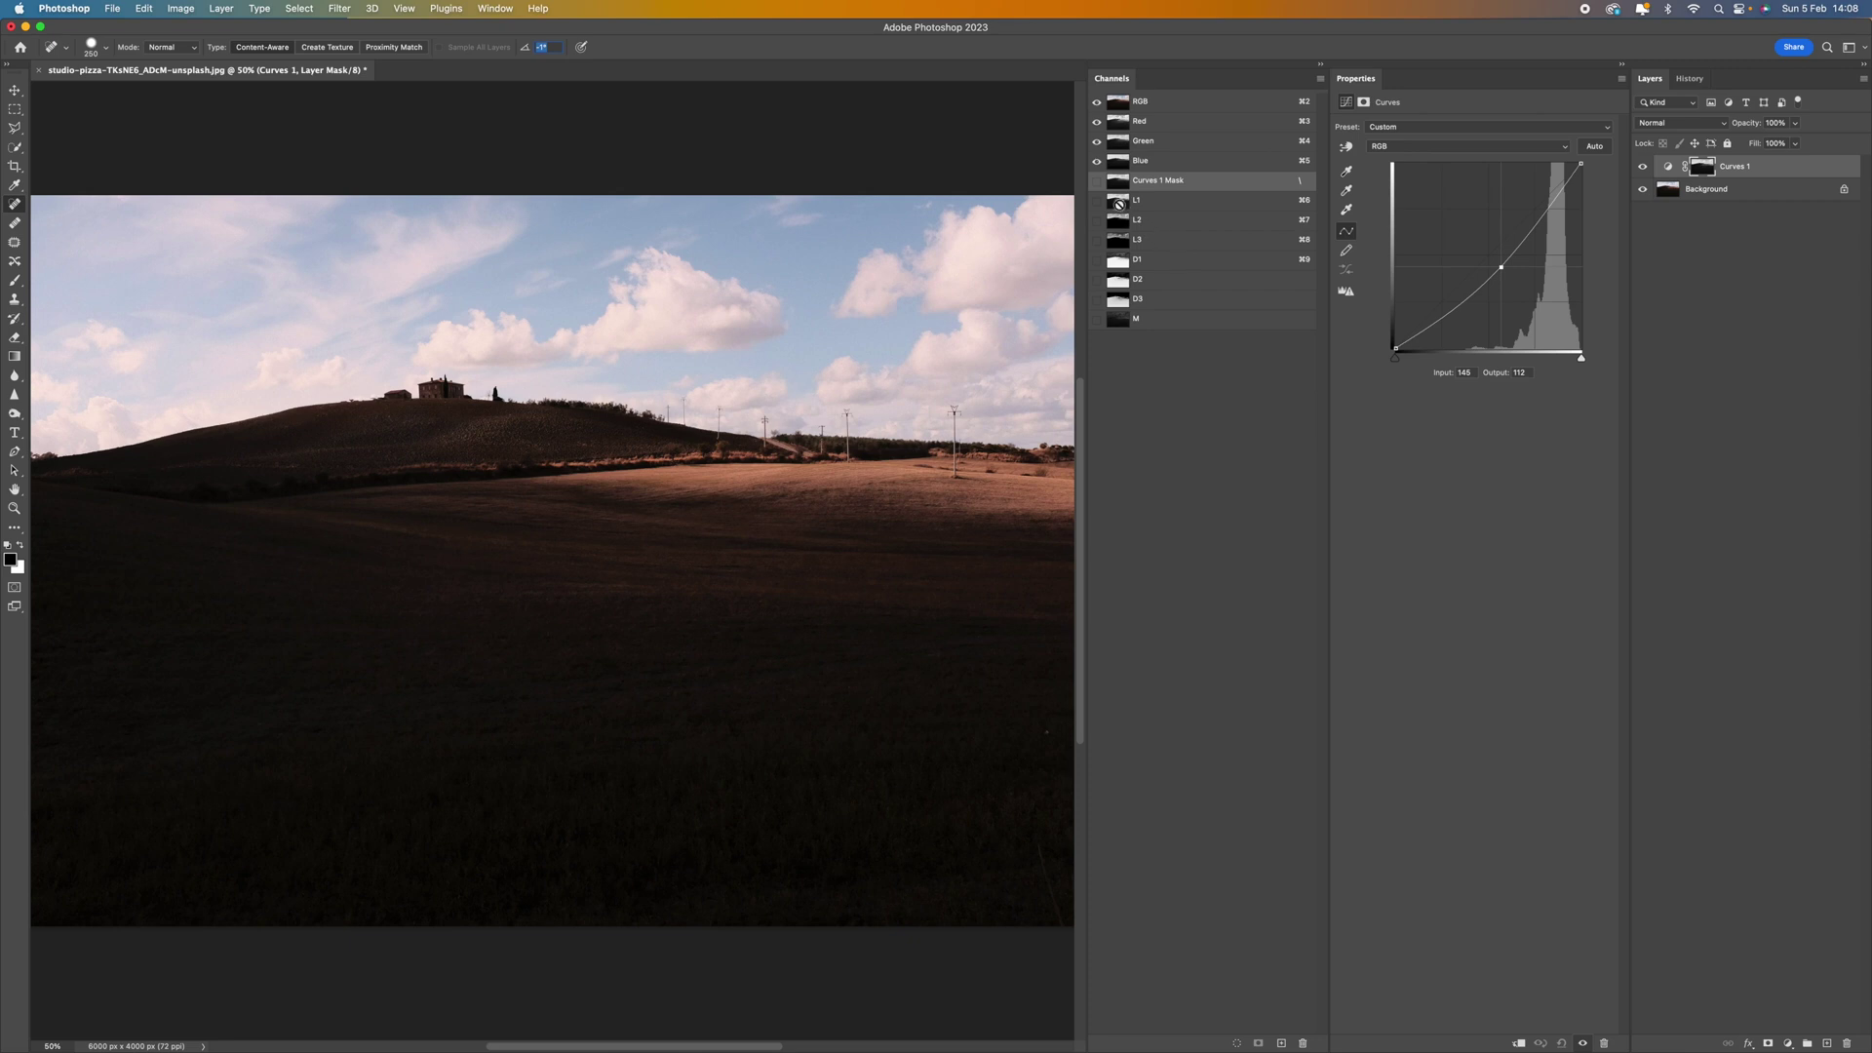
click(1738, 237)
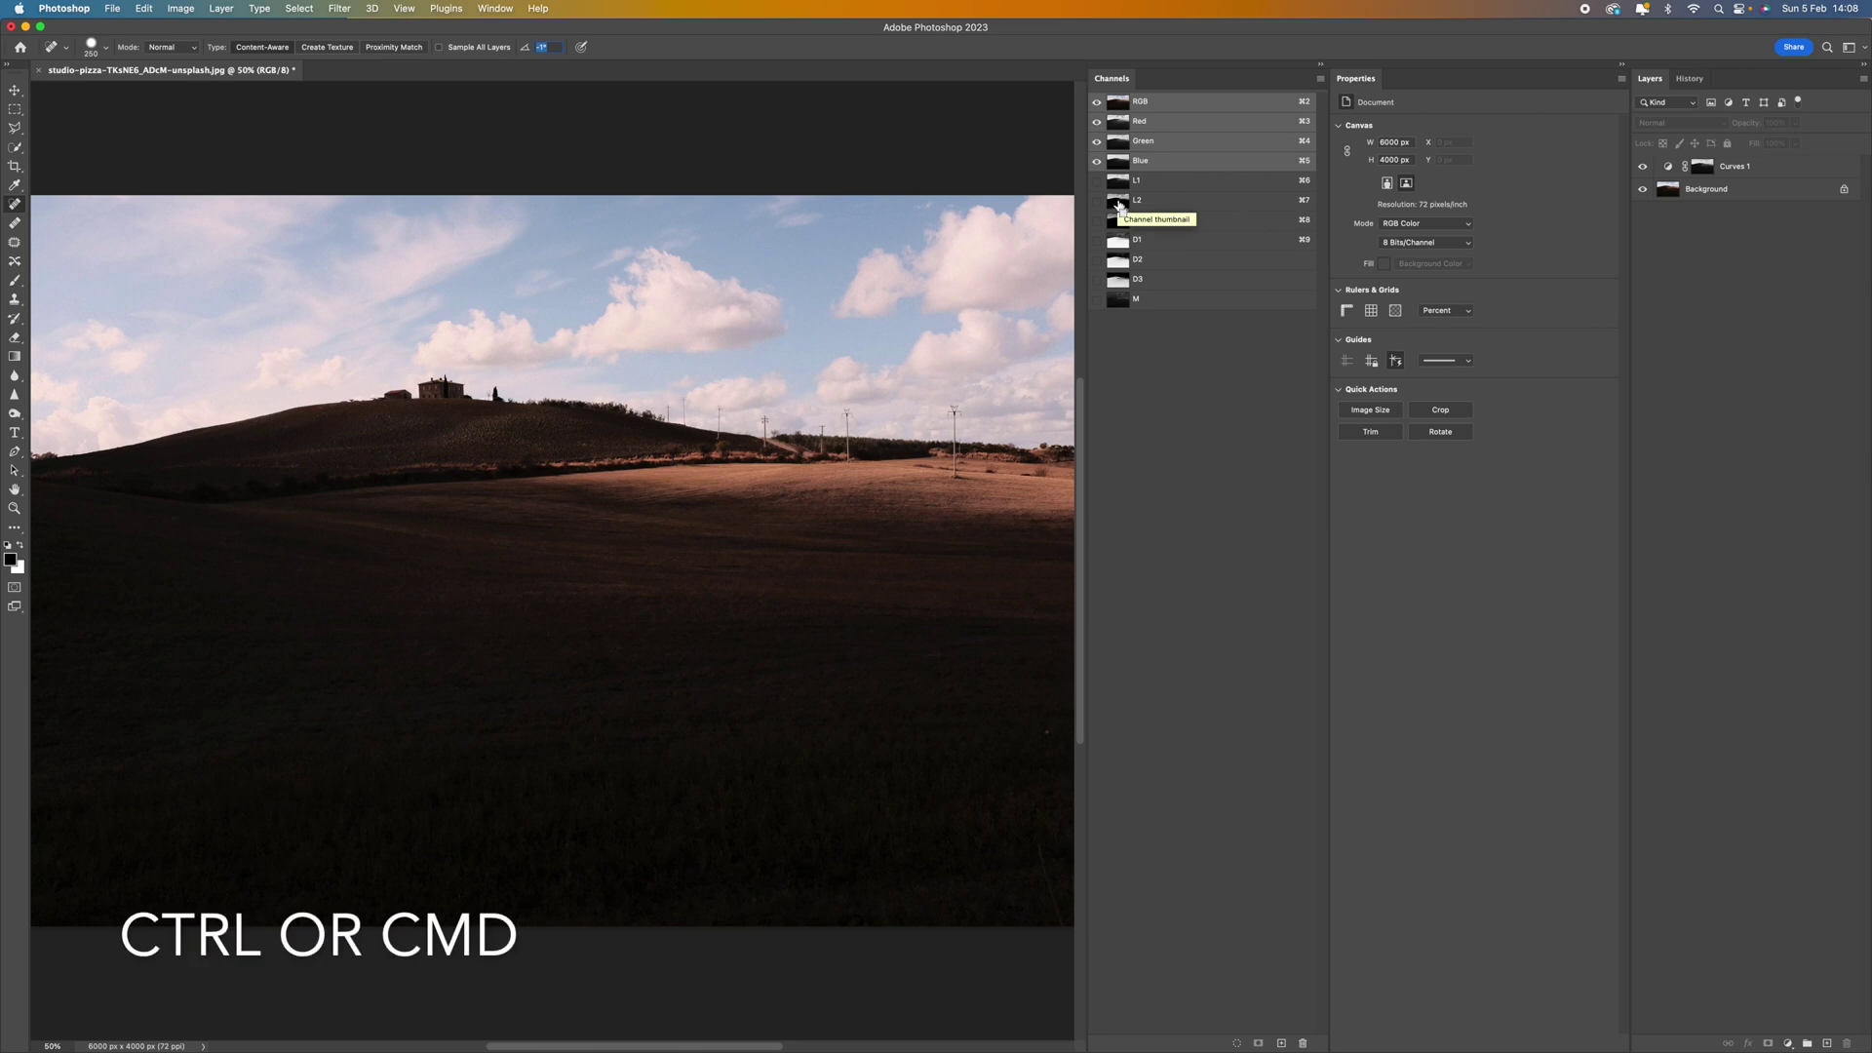
Add a Curves adjustment layer masked by the L2 channel and lower its curve to input 131, output 99.
super+click(1120, 205)
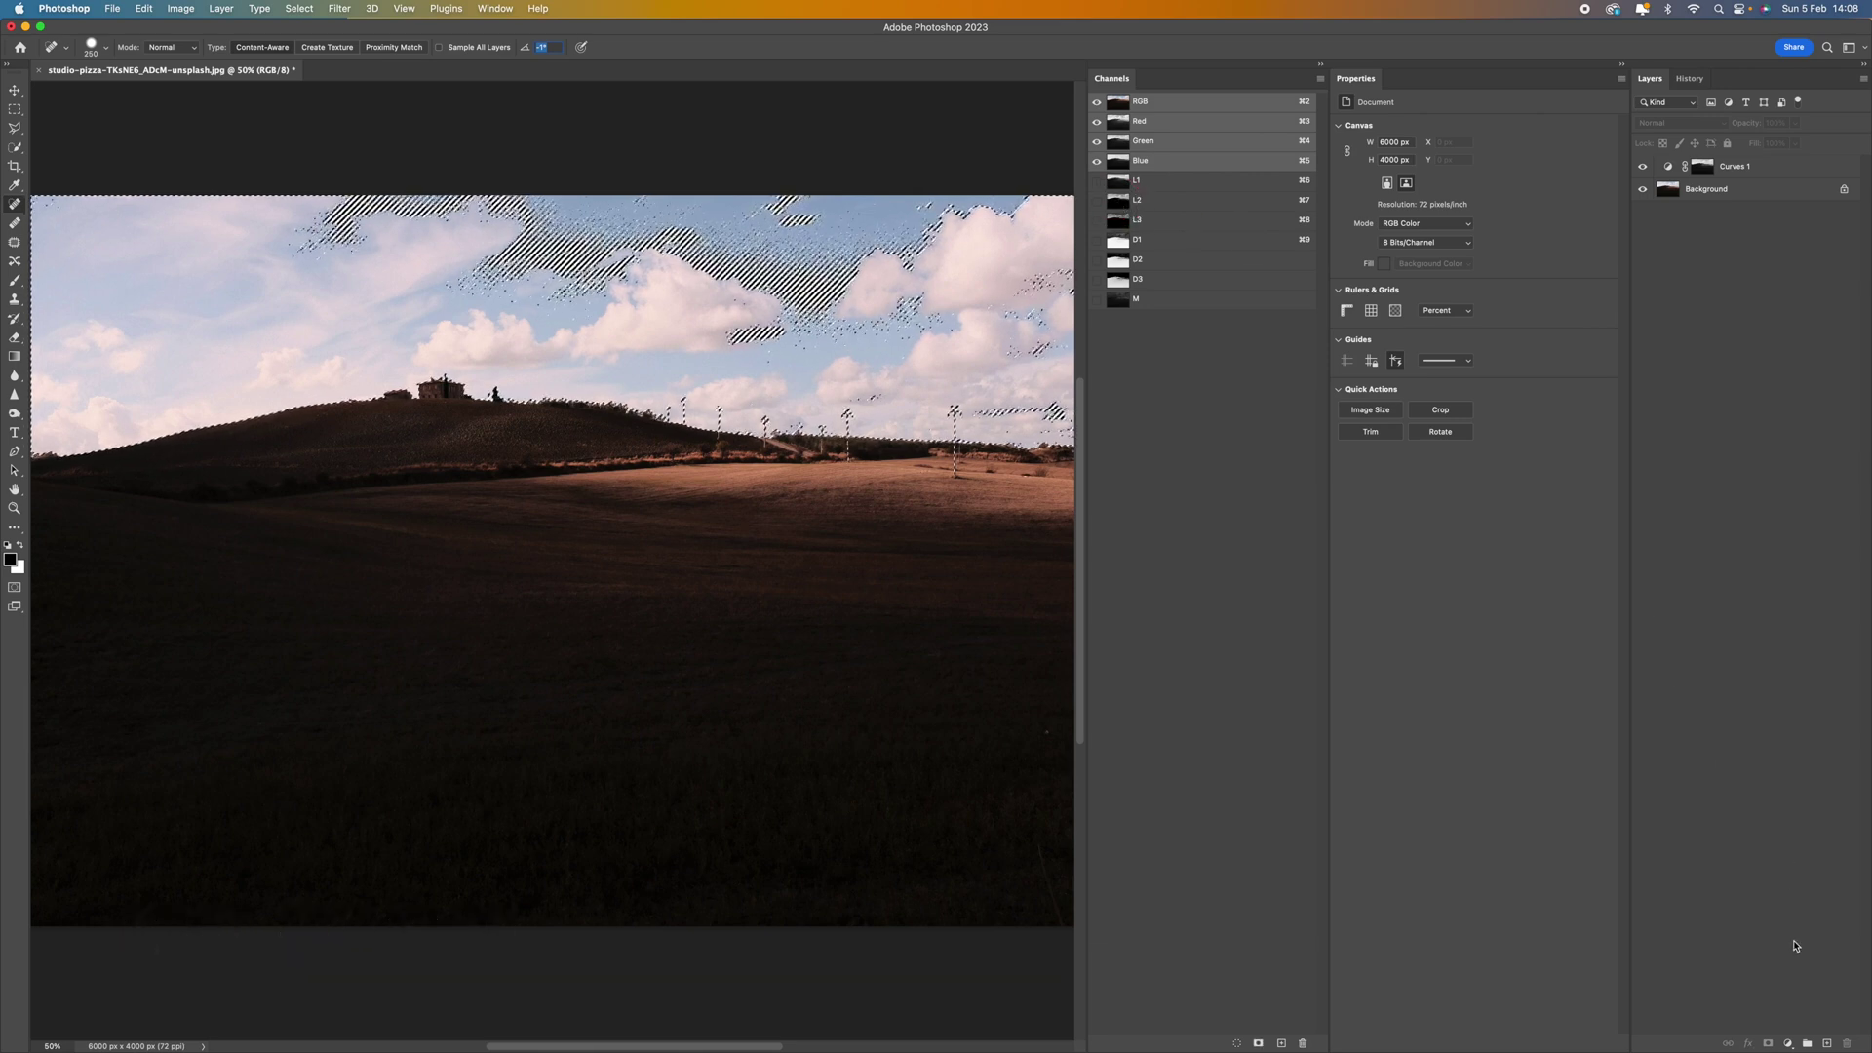
click(1789, 1044)
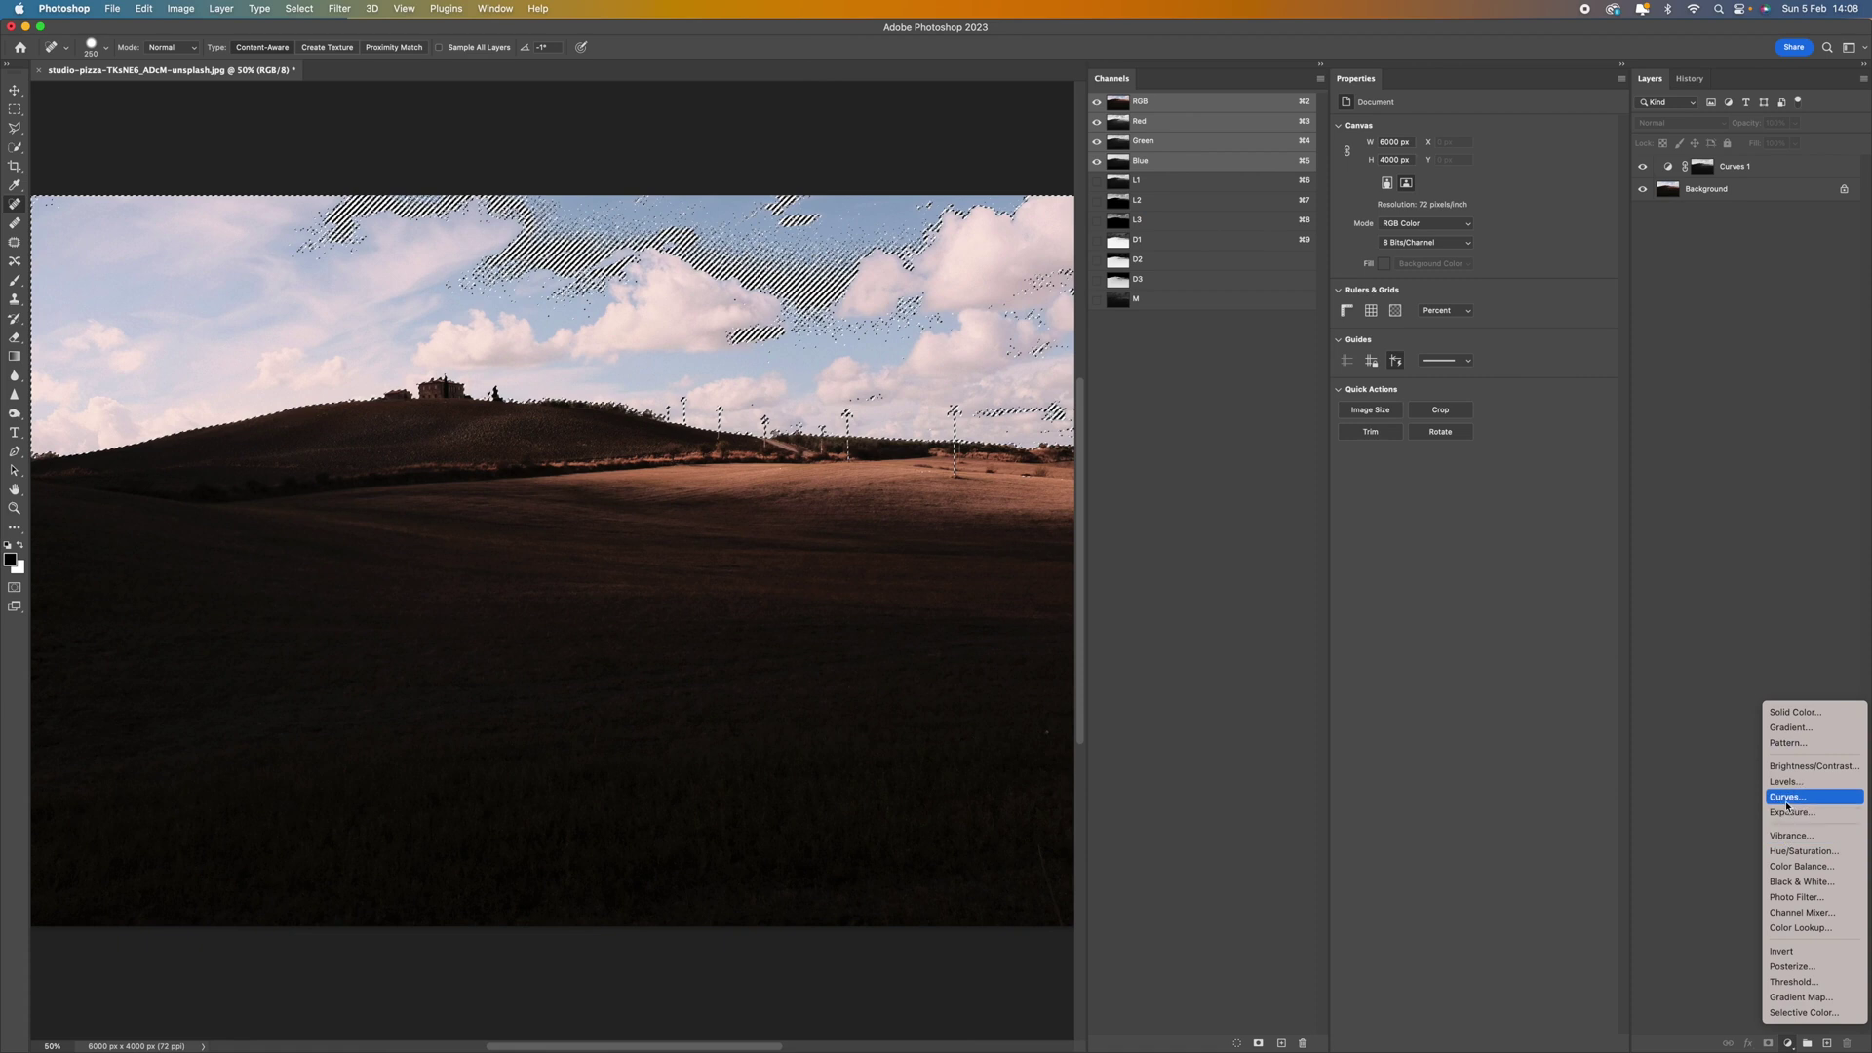
click(1789, 804)
mouse_move(1470, 272)
mouse_down()
mouse_move(1463, 246)
mouse_move(1491, 277)
mouse_up()
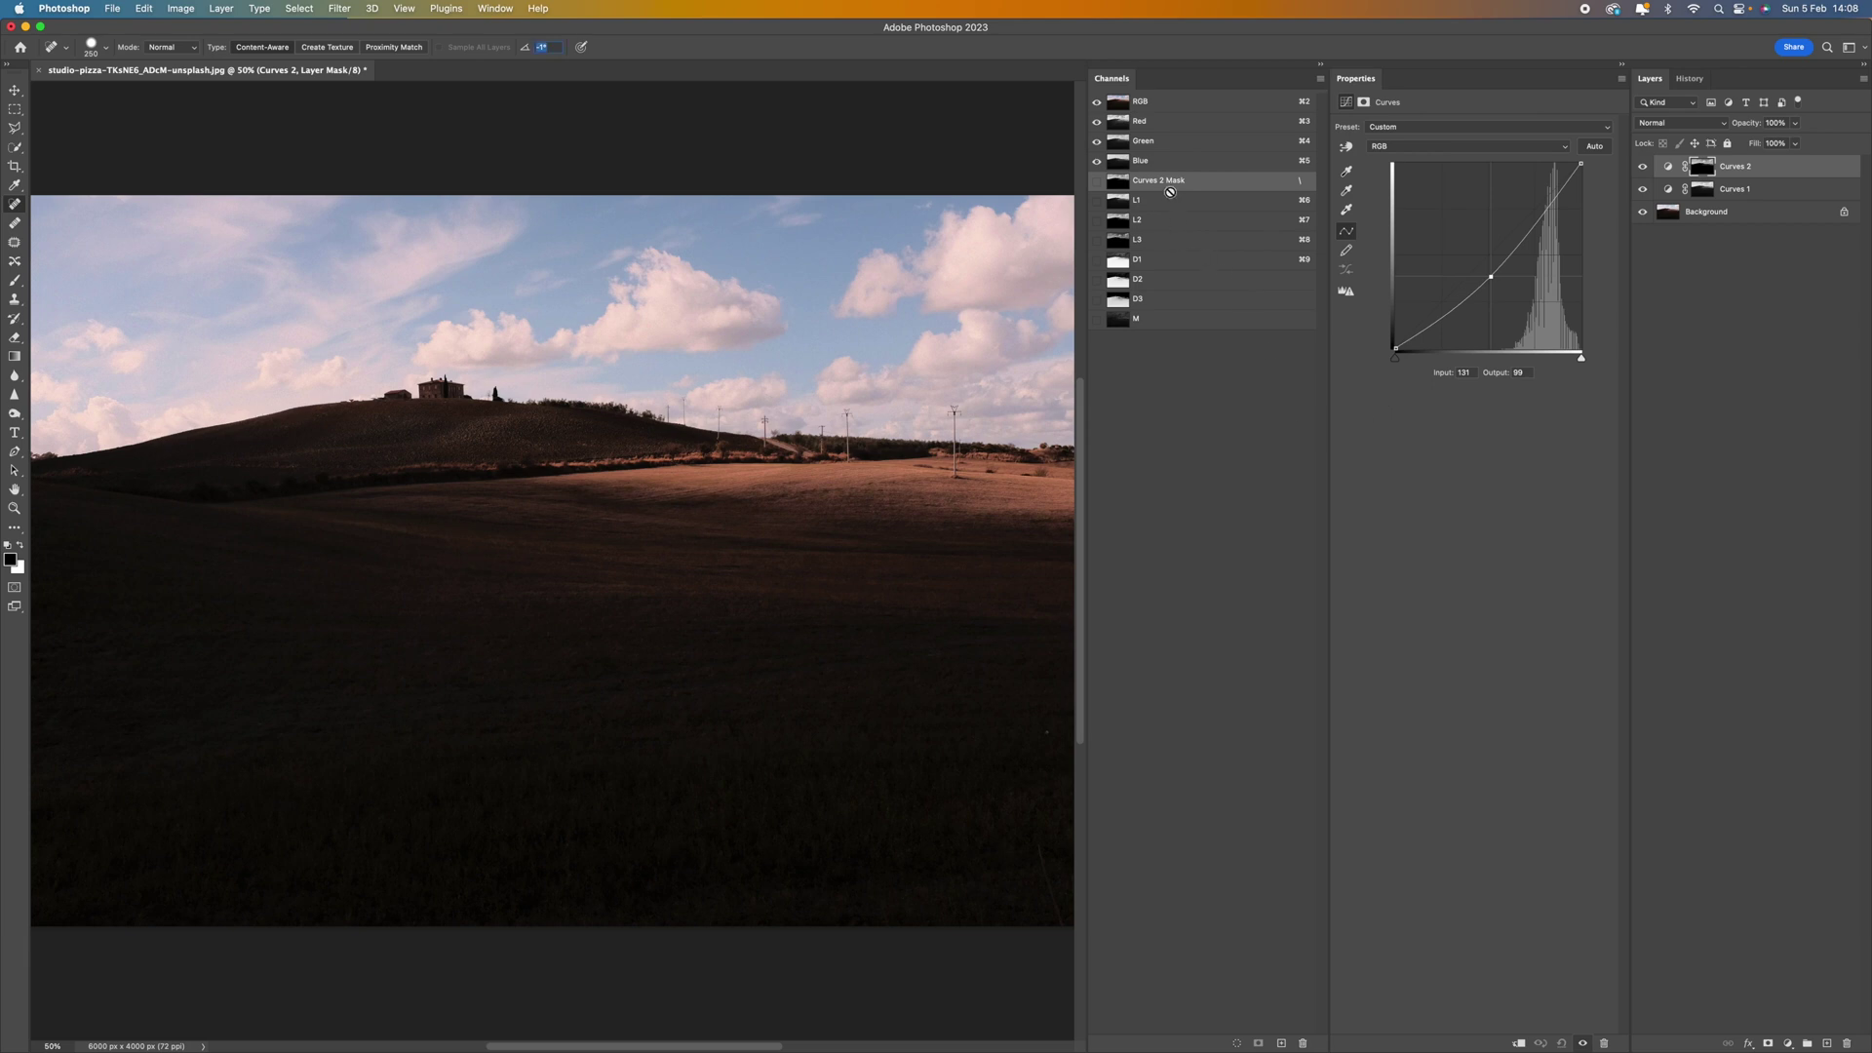
drag(1171, 182, 1231, 110)
click(1648, 307)
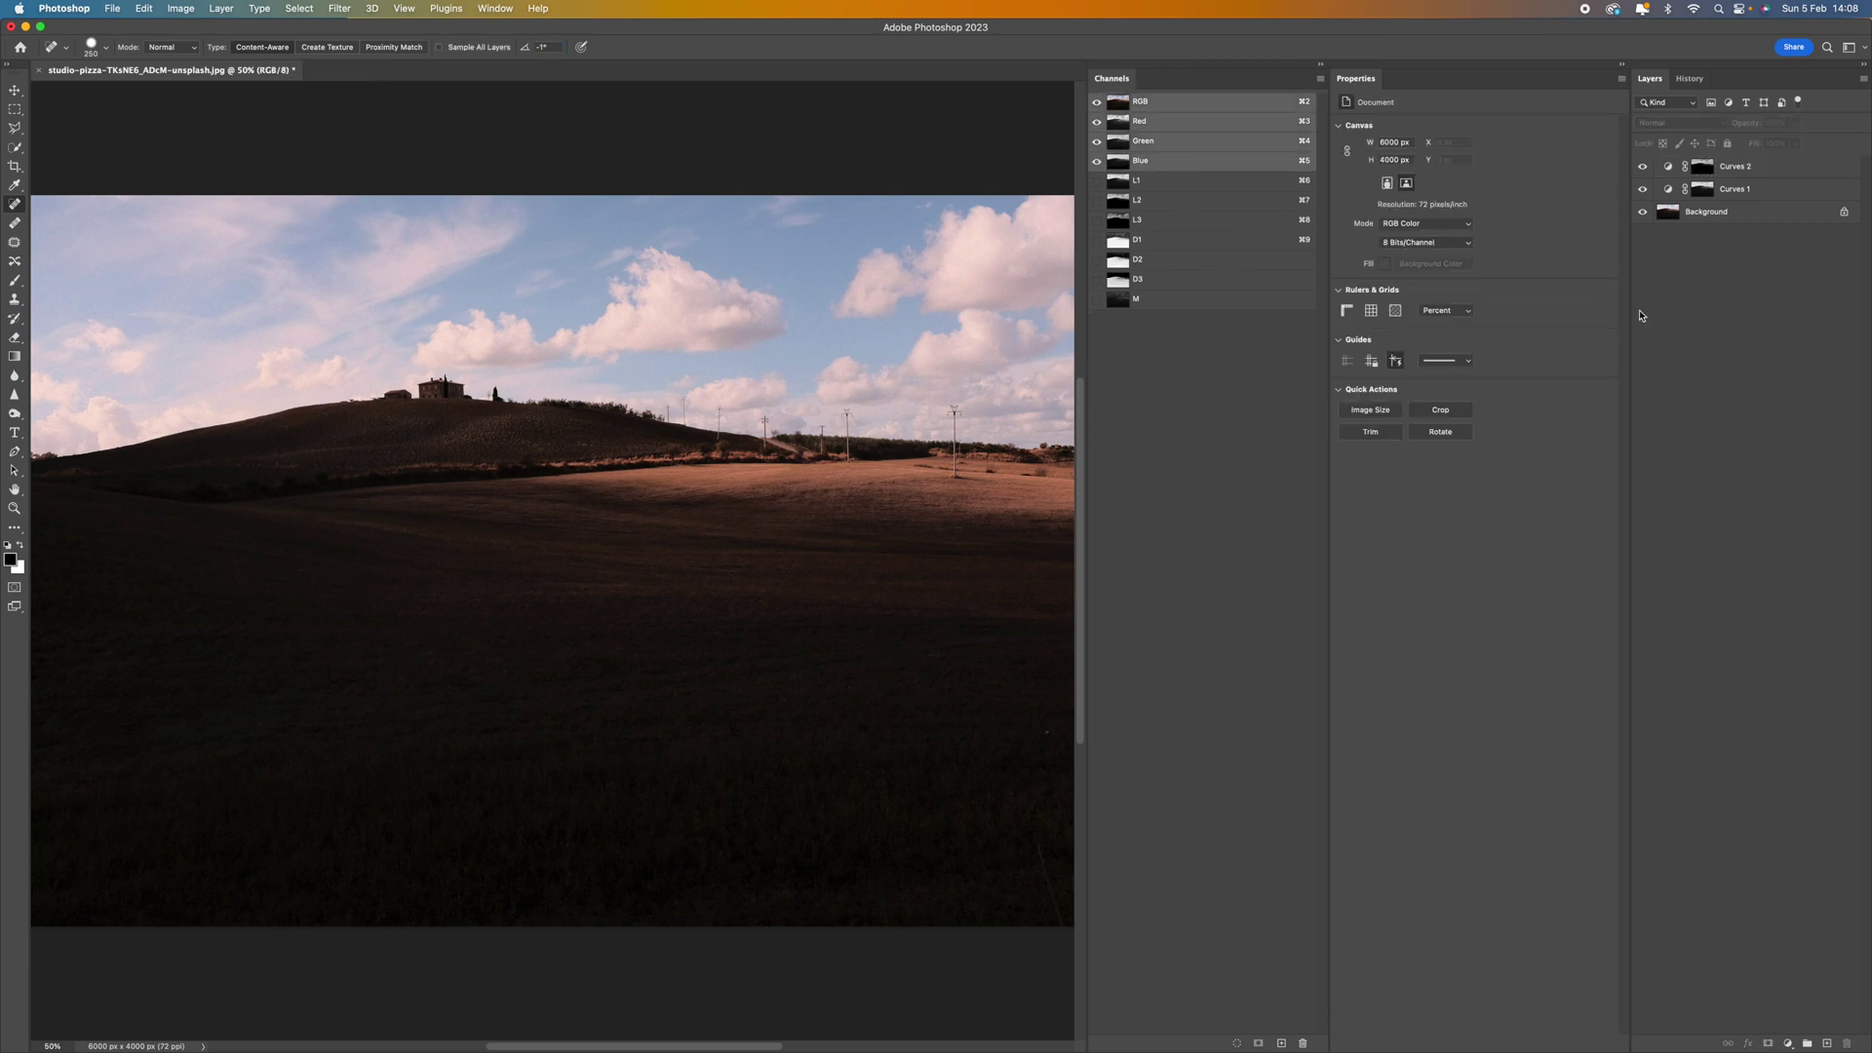
Add a Curves adjustment layer masked by the L3 channel, set its curve point to input 113, output 122, and deselect the layer.
click(1121, 228)
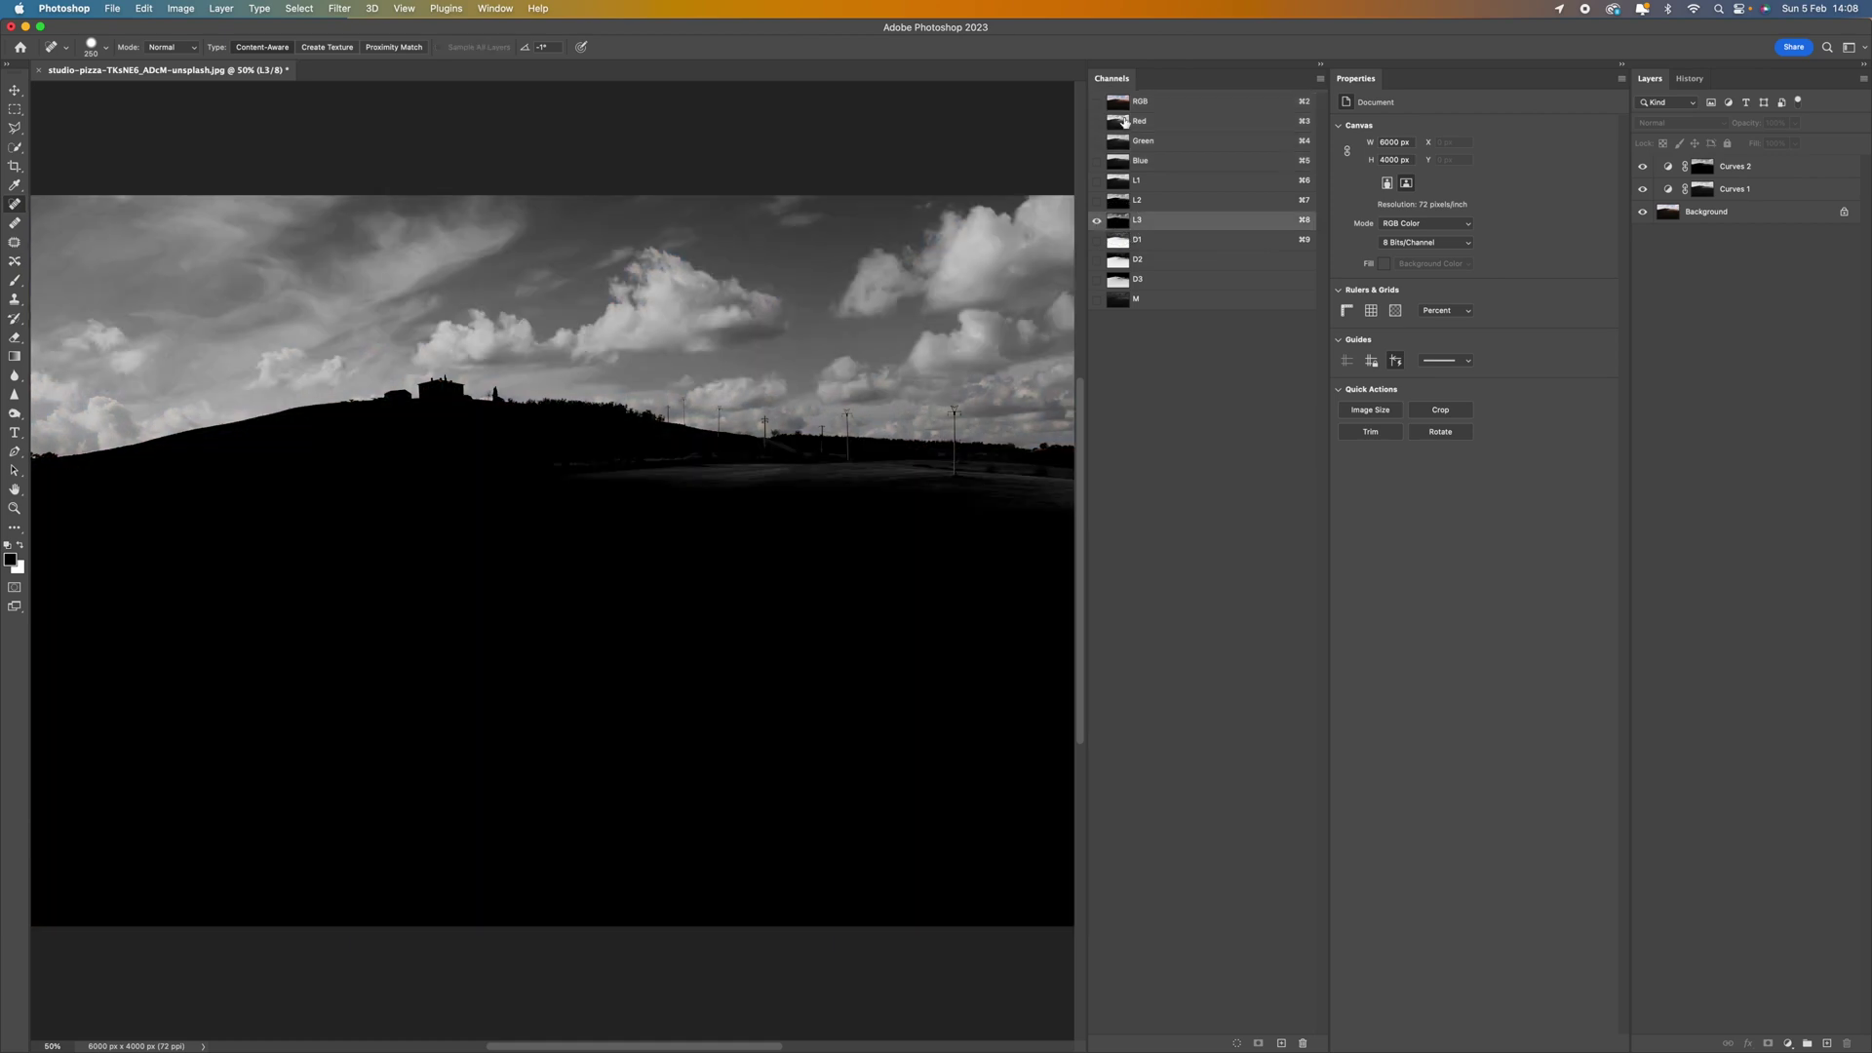
super+click(1121, 225)
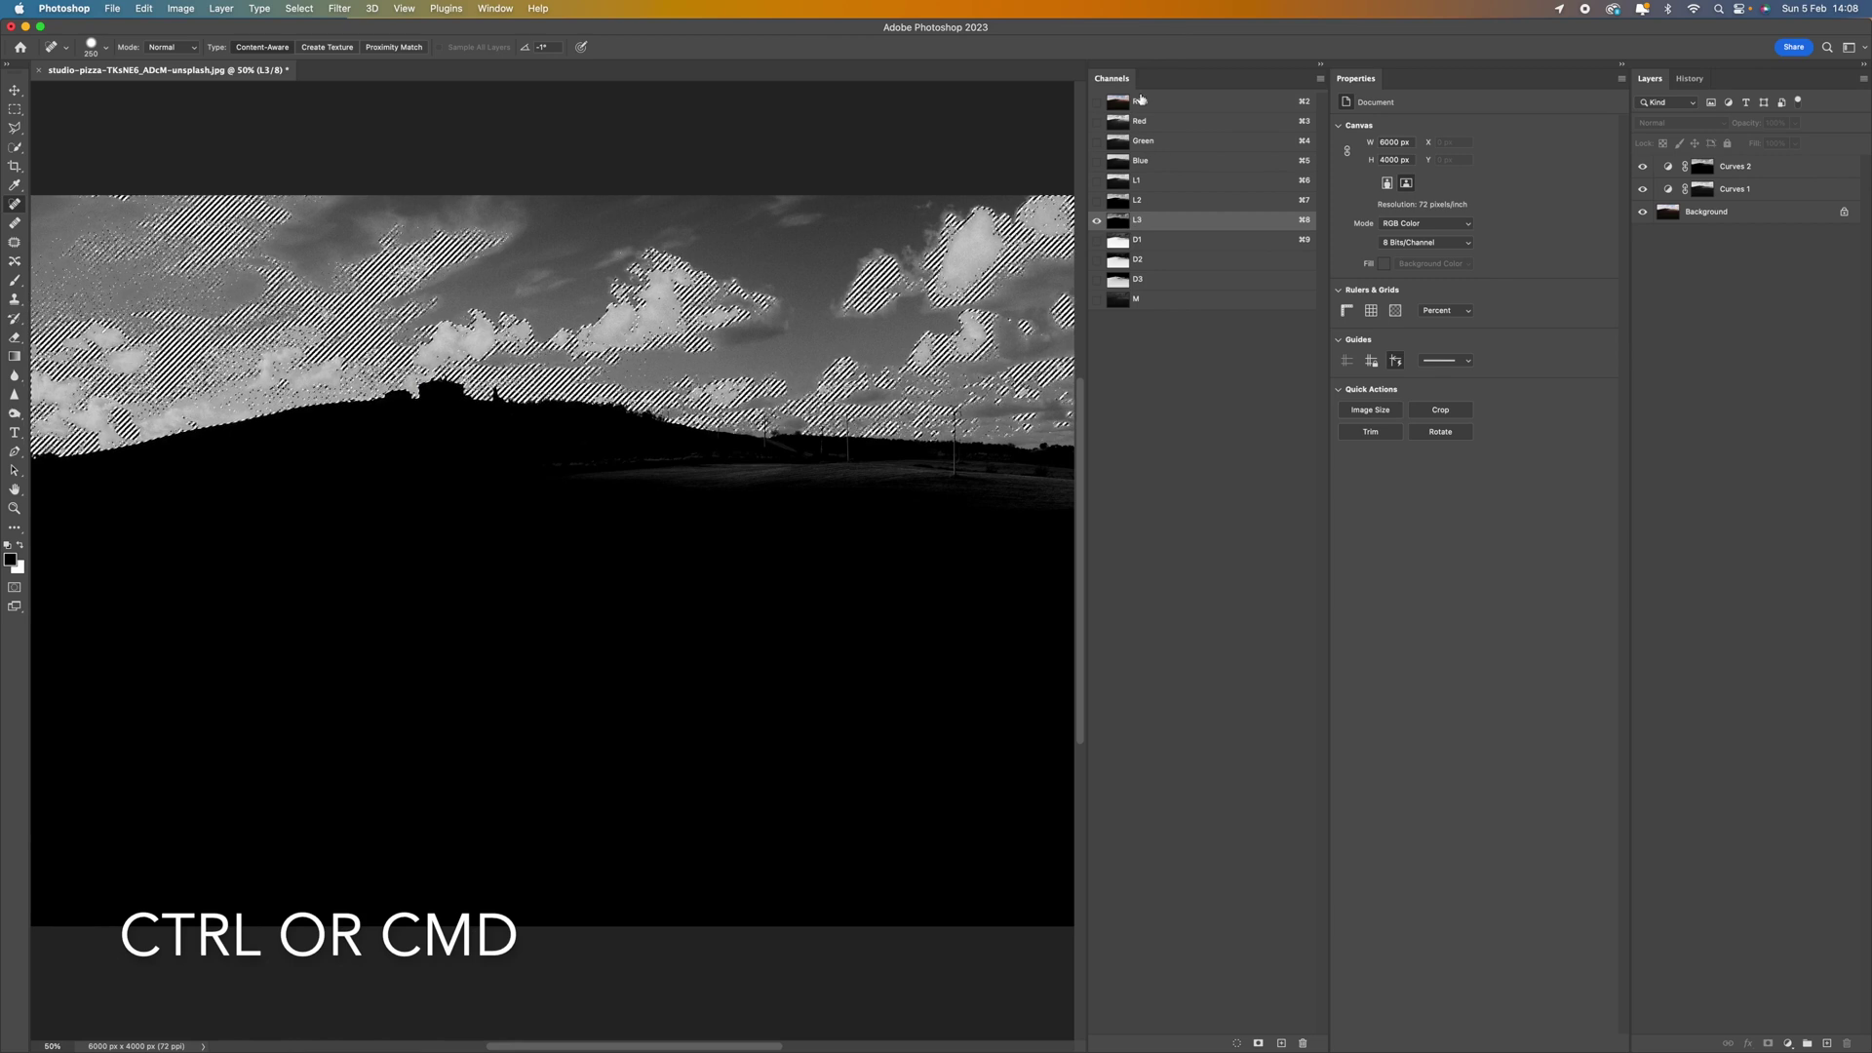
key(super+2)
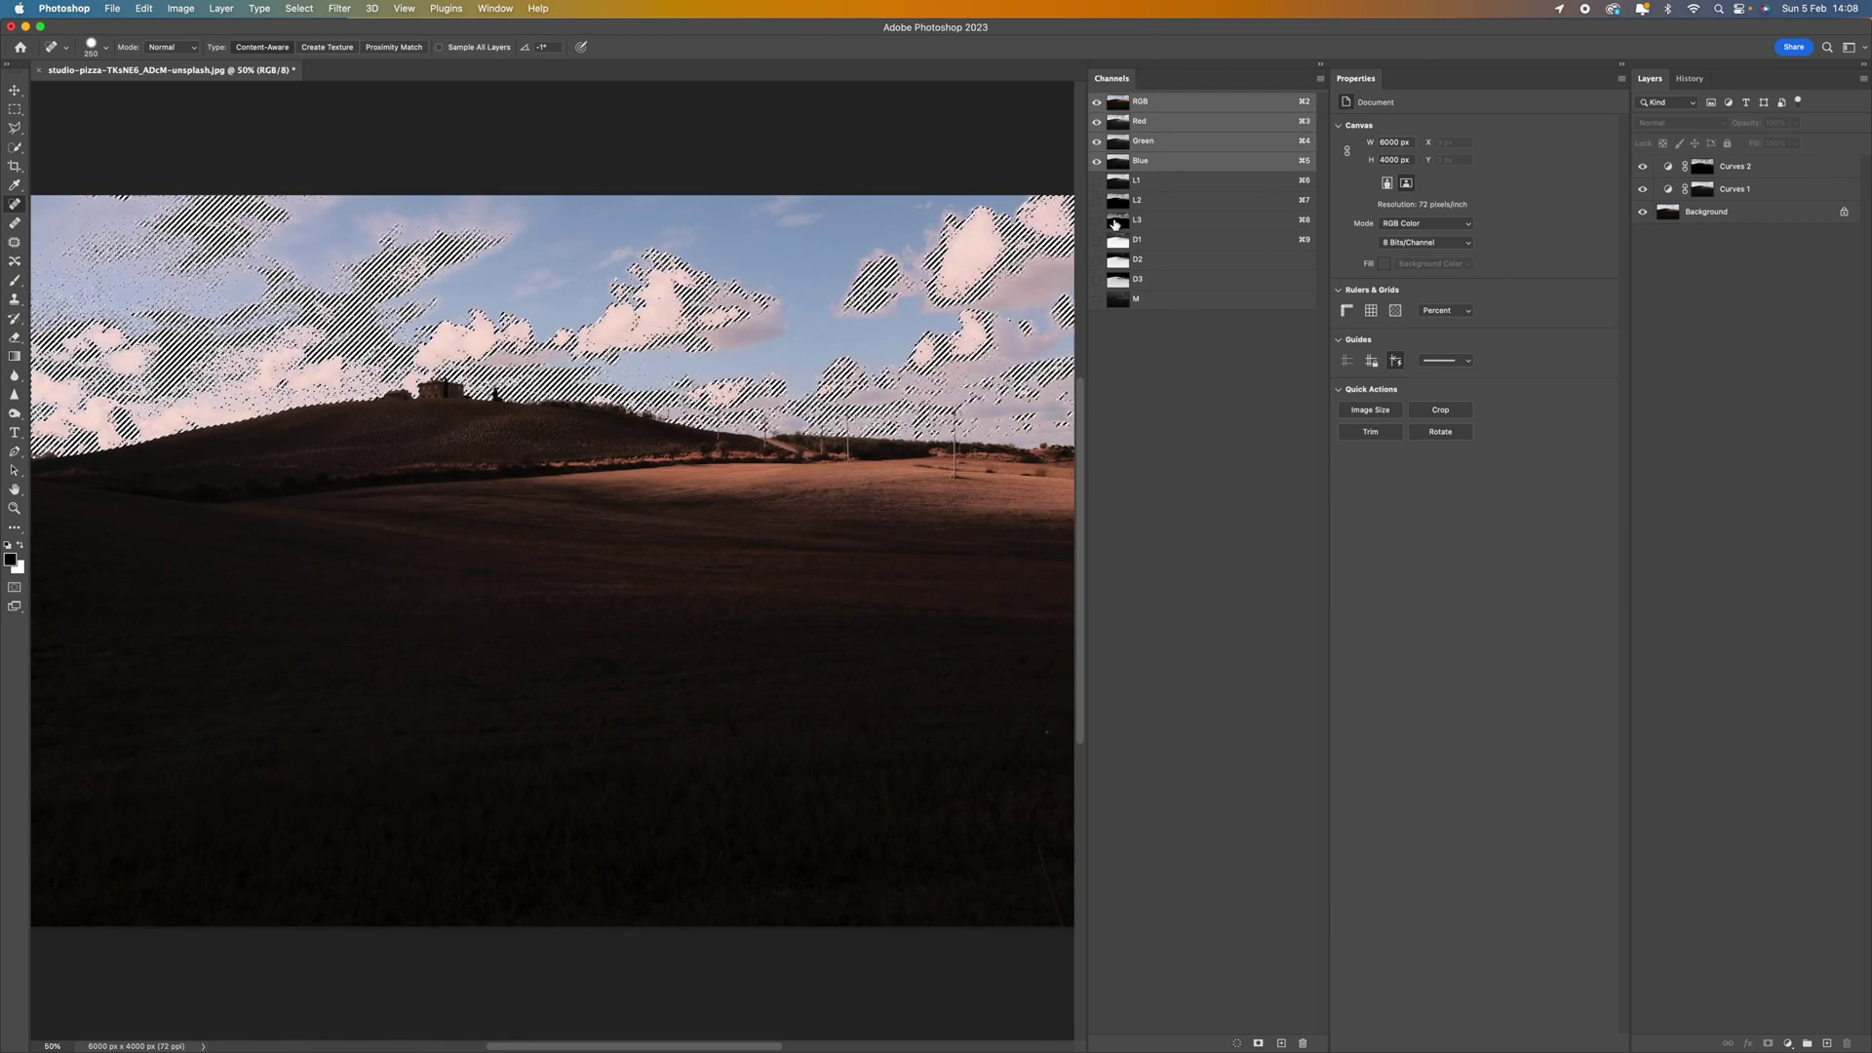
key(super+8)
key(super+2)
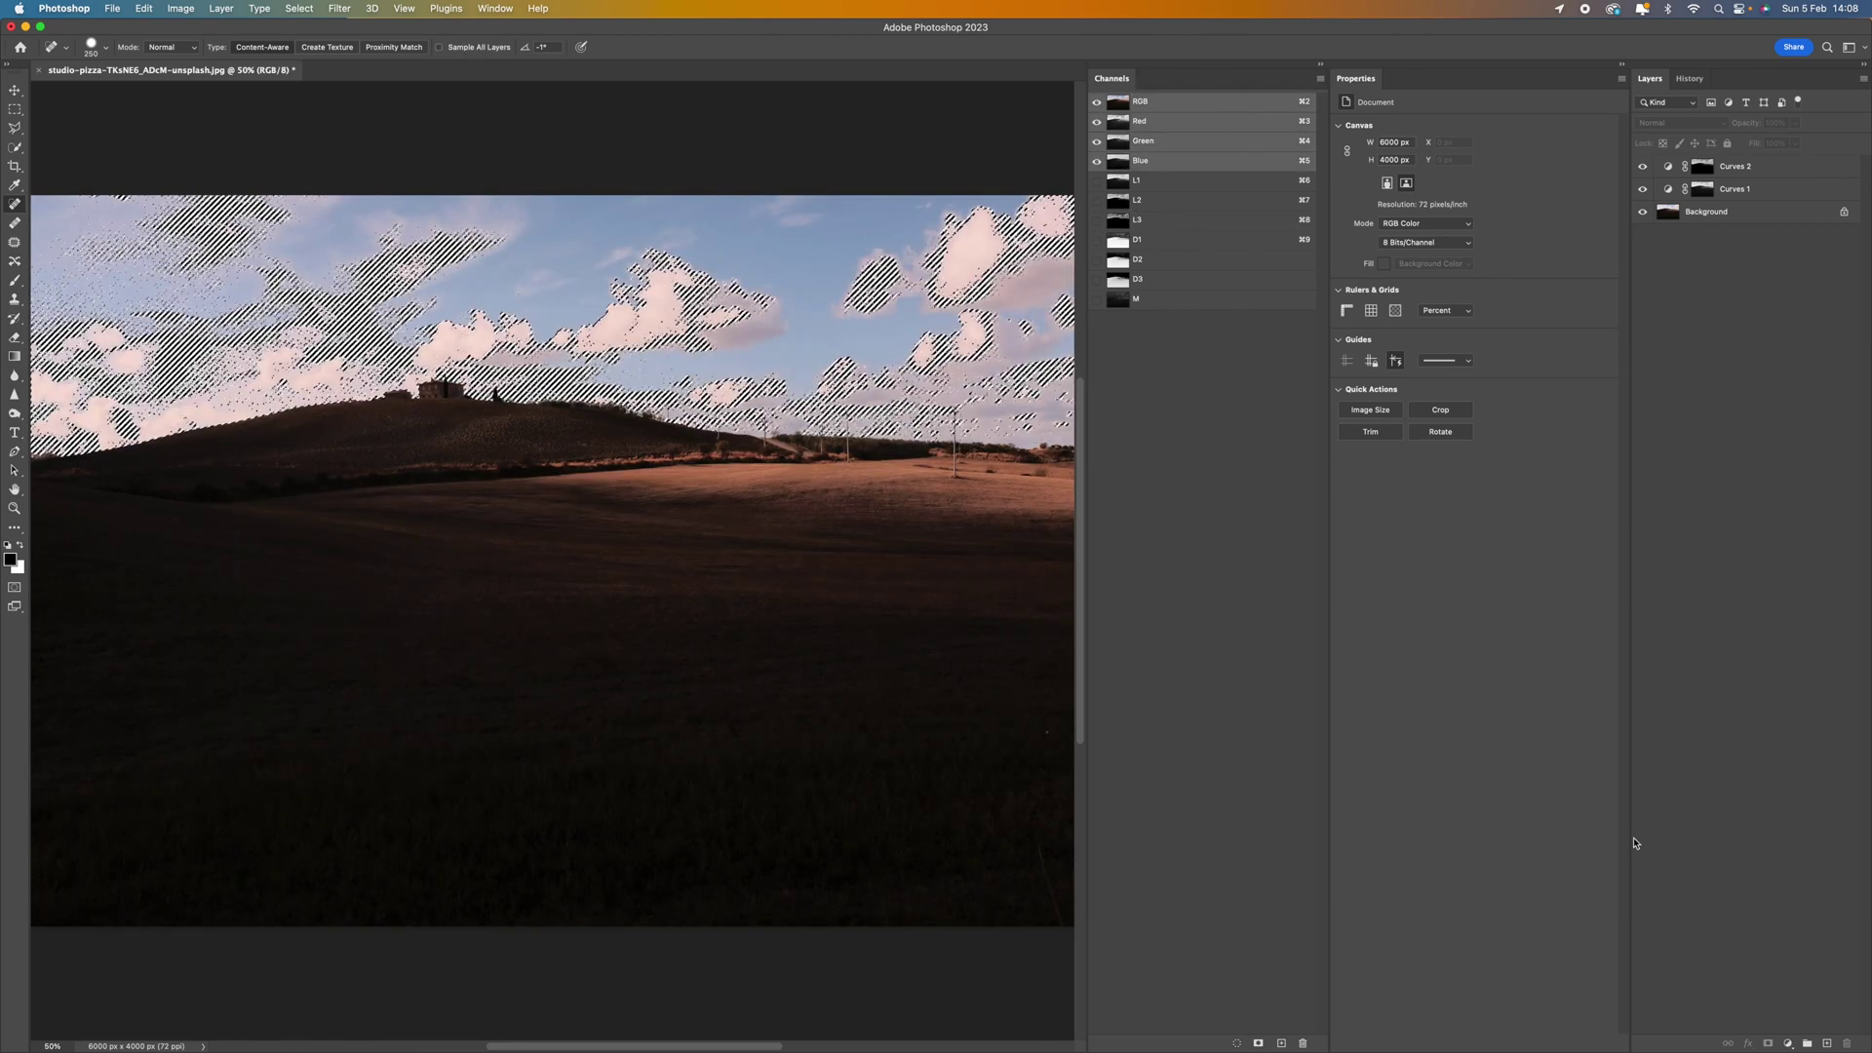
click(1787, 1043)
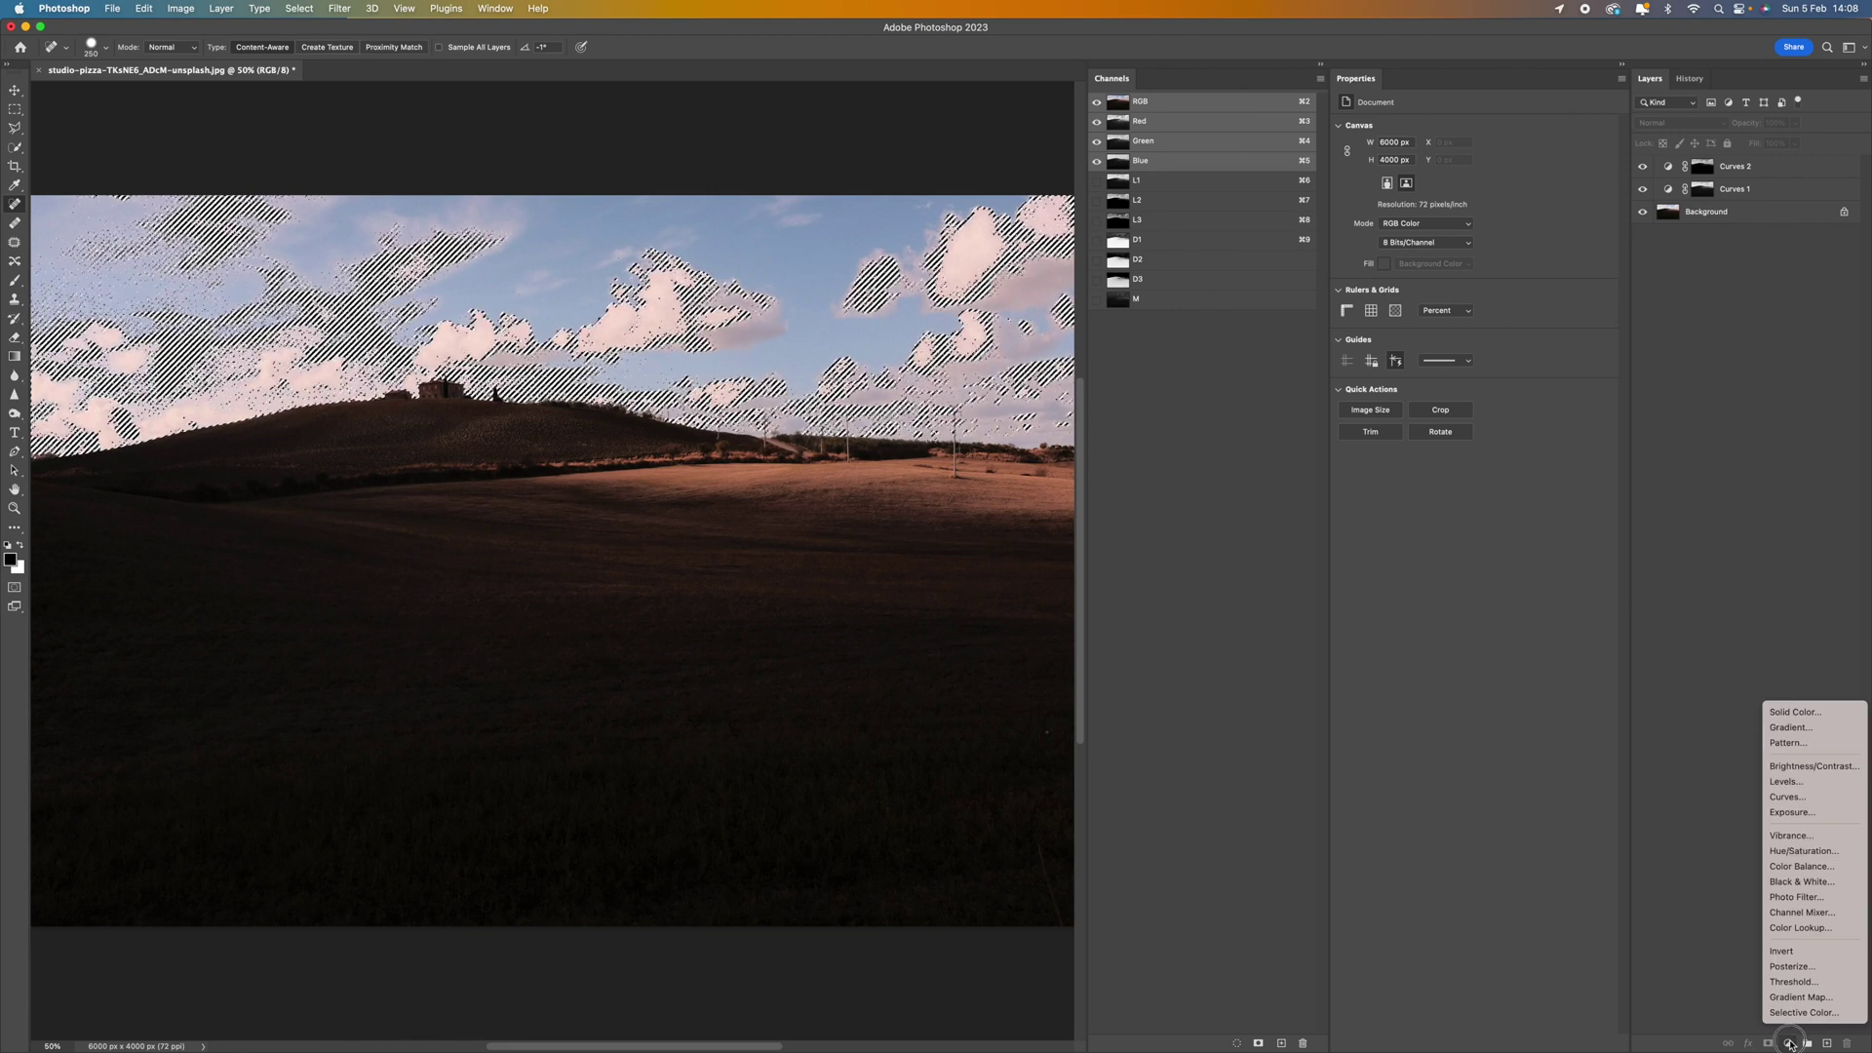
click(1788, 796)
mouse_move(1484, 255)
mouse_down()
mouse_move(1463, 243)
mouse_move(1505, 259)
mouse_move(1477, 259)
mouse_up()
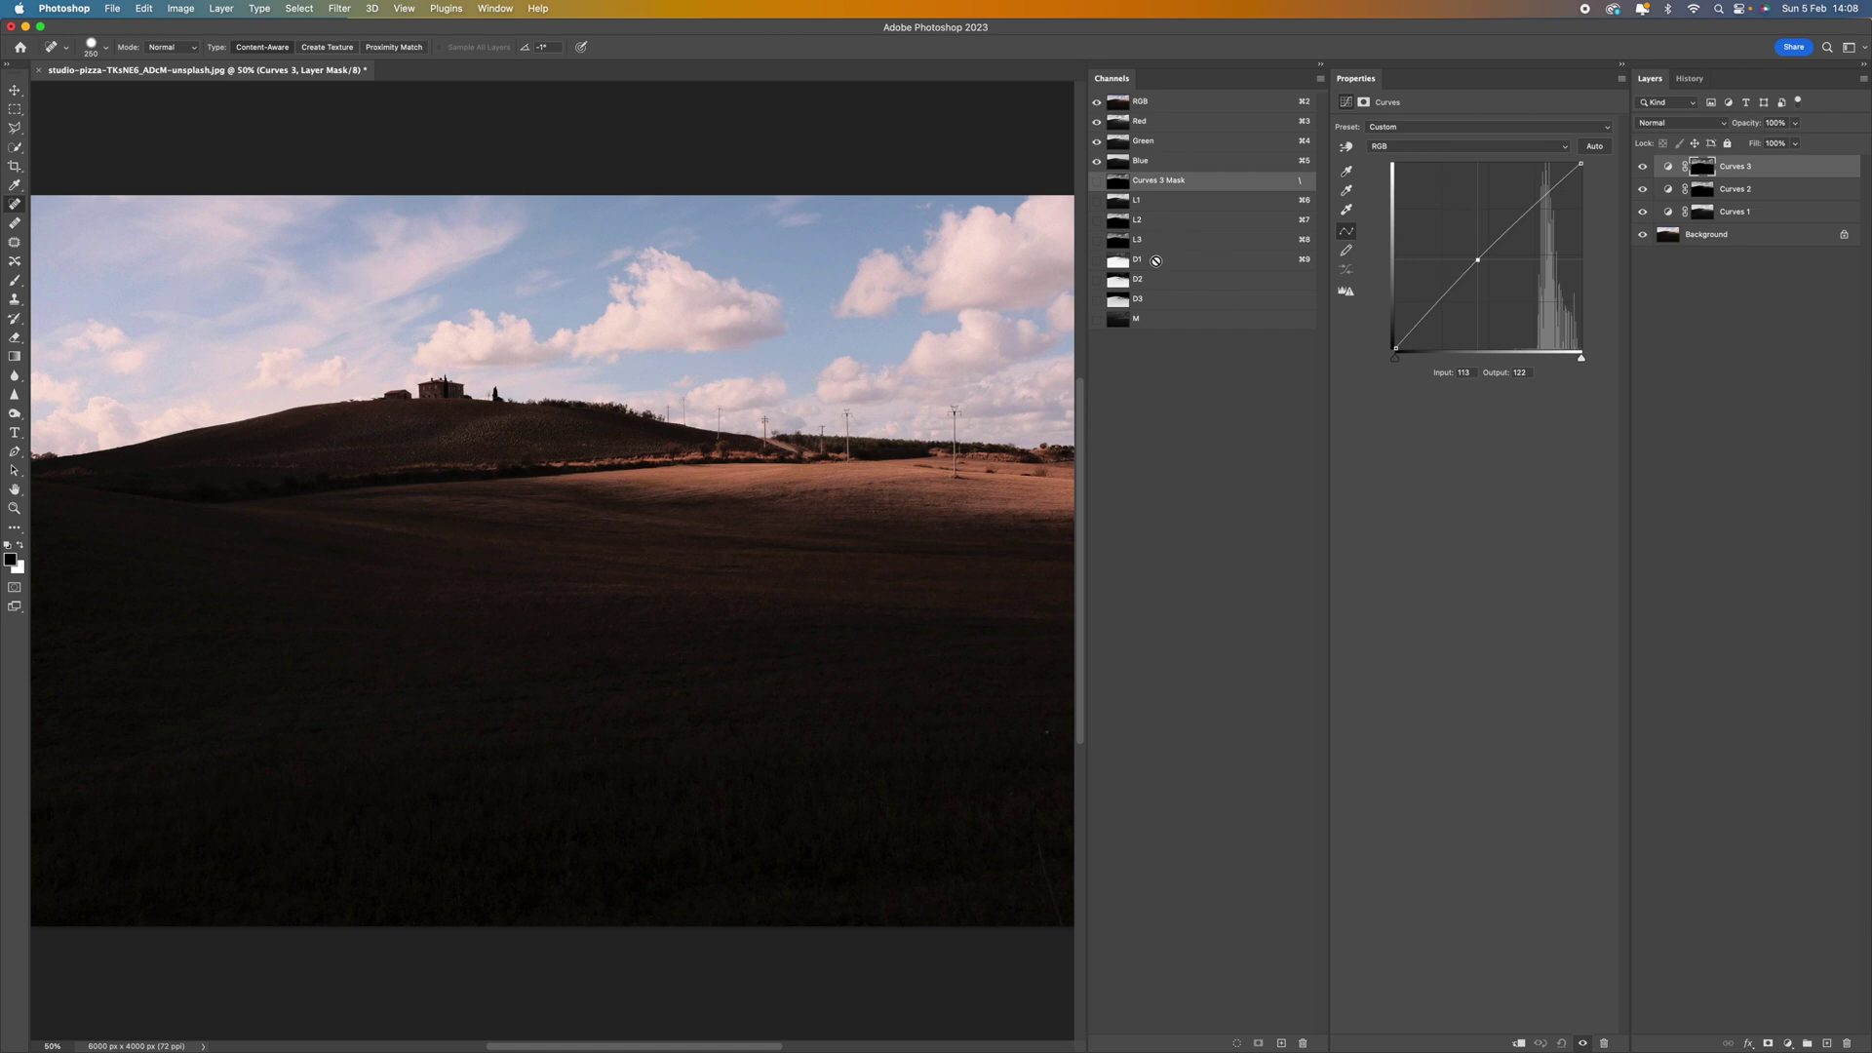
click(1790, 532)
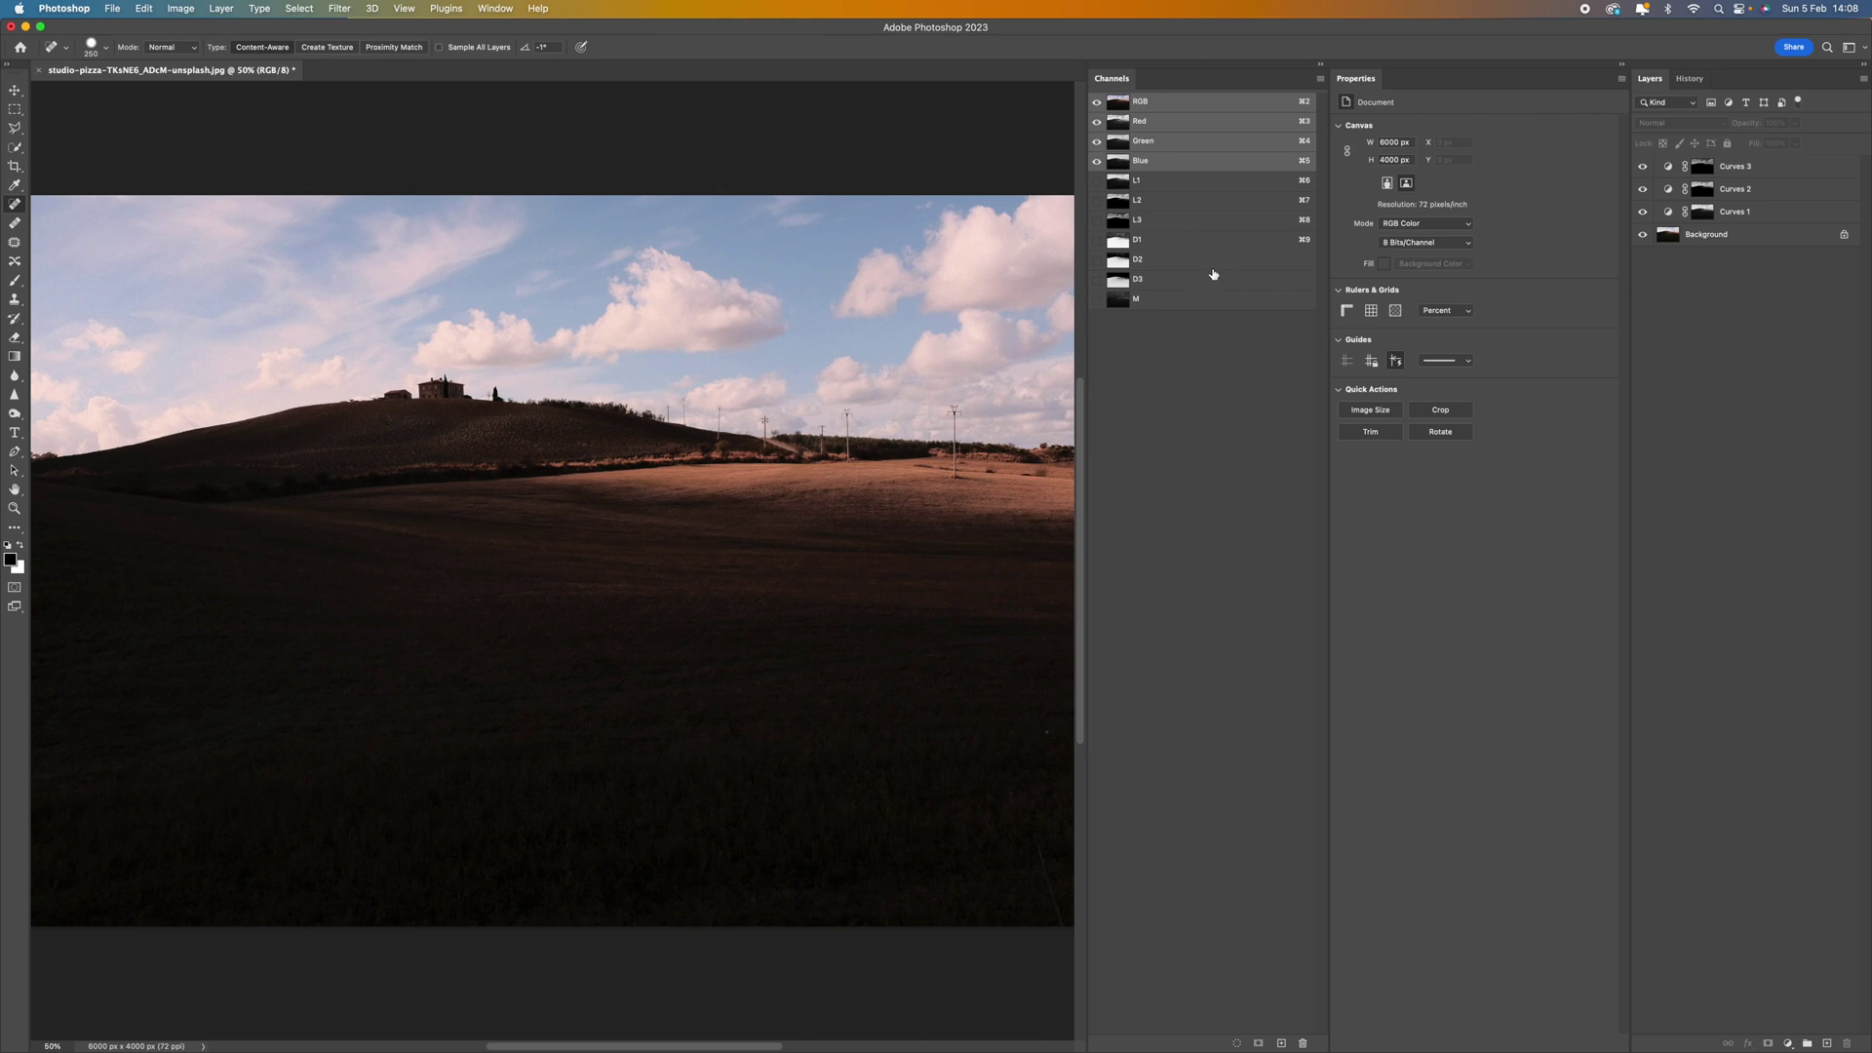
Add a Curves adjustment layer masked by the D1 channel, raise its curve to input 121, output 168, and deselect the layer.
click(1123, 243)
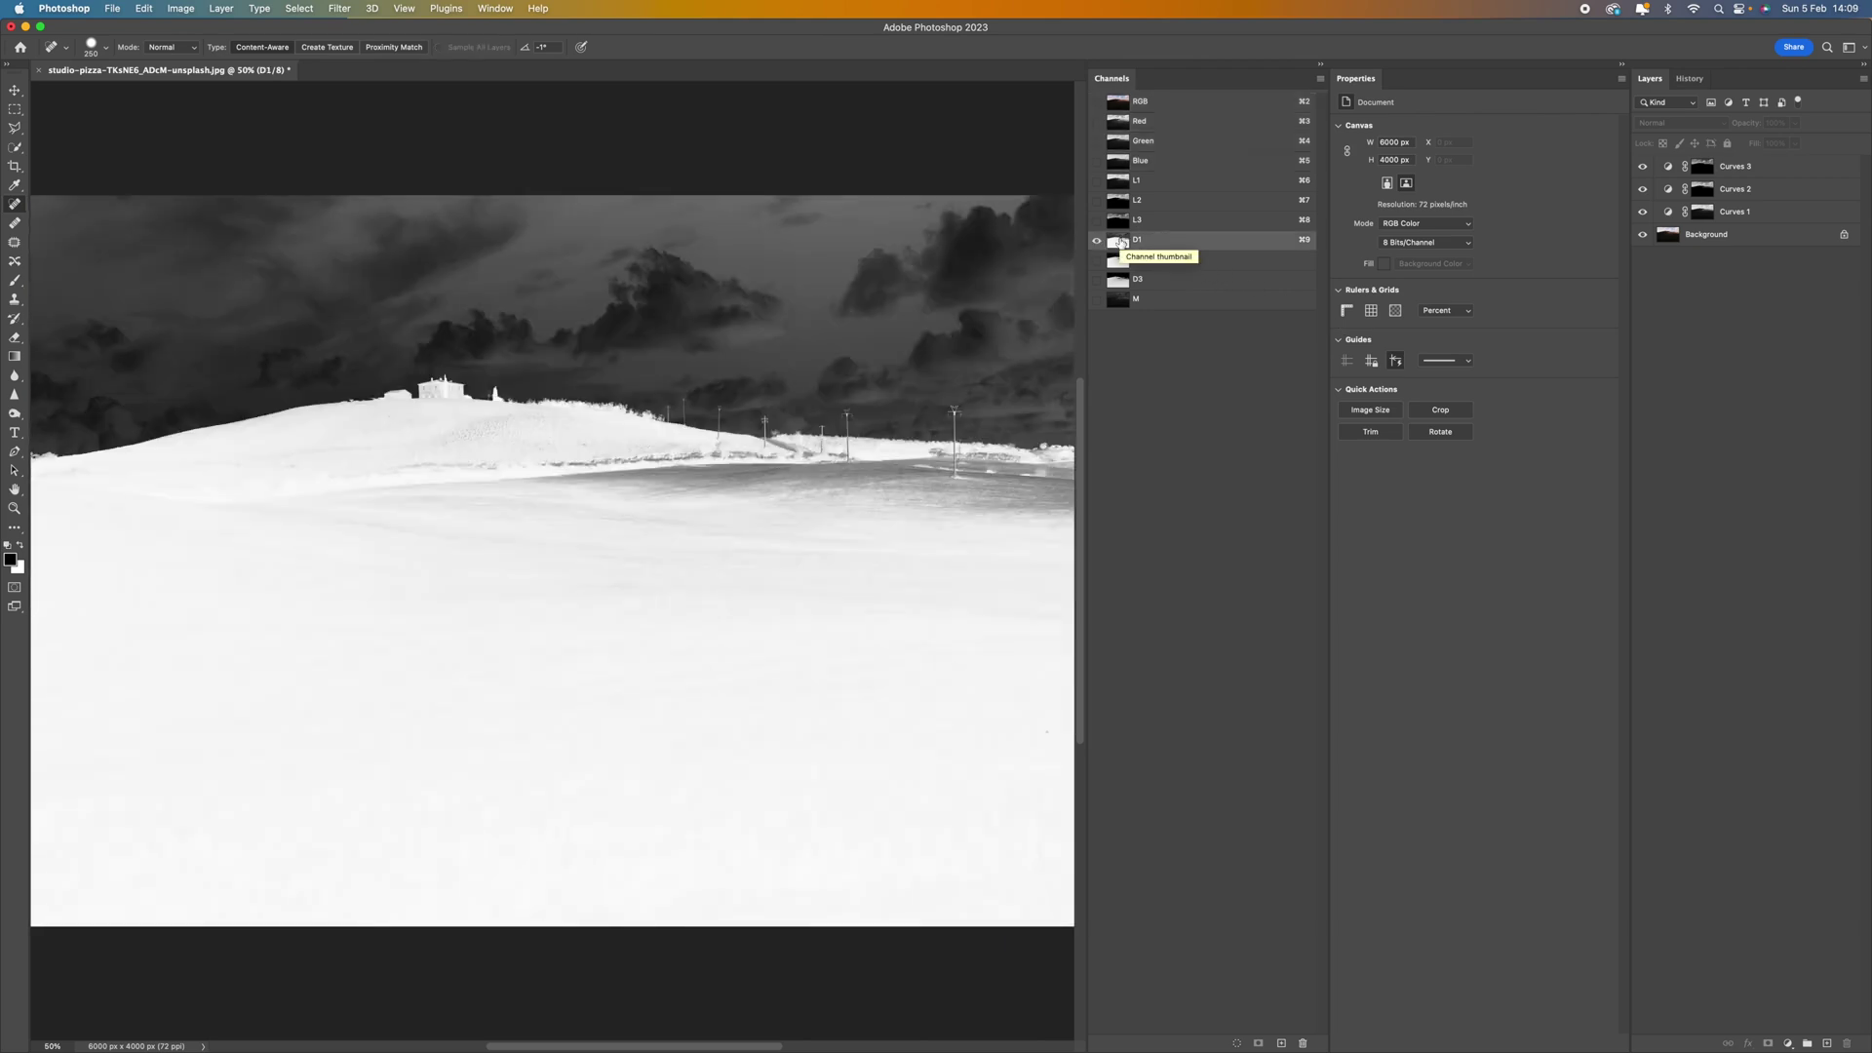
super+click(1123, 243)
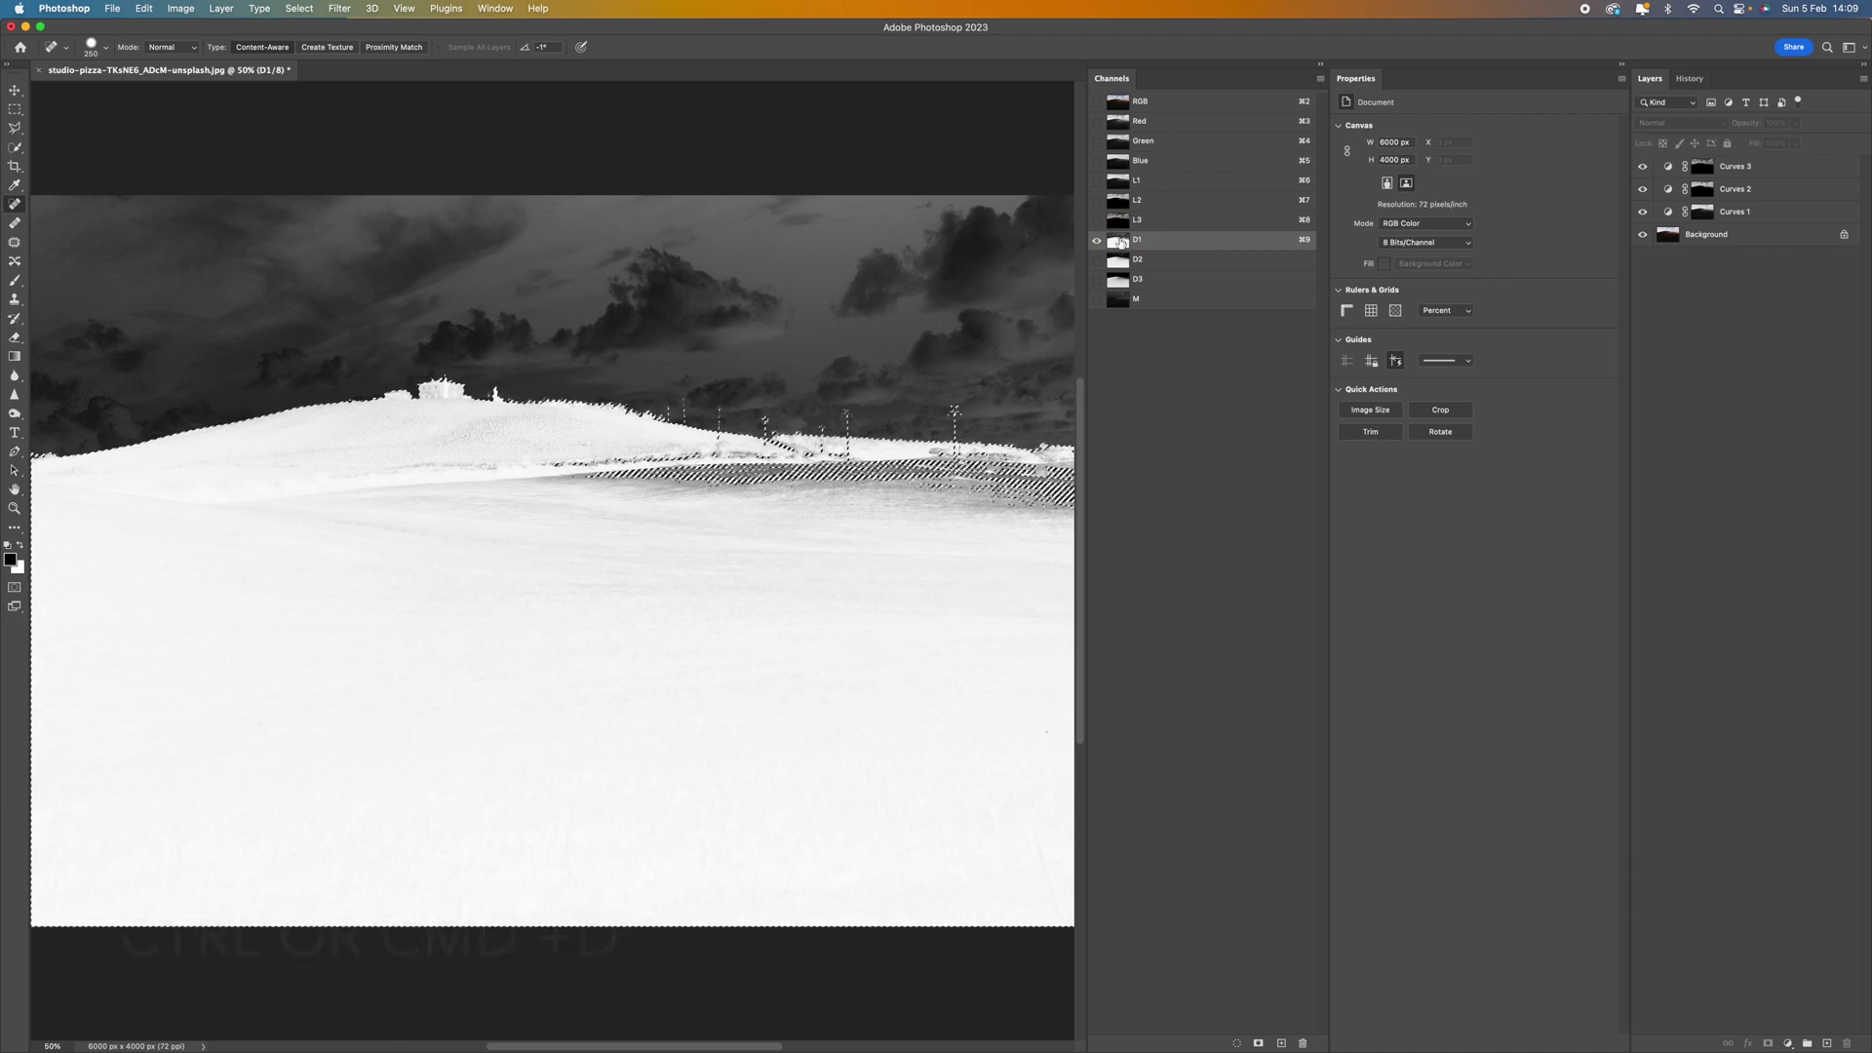
click(1136, 105)
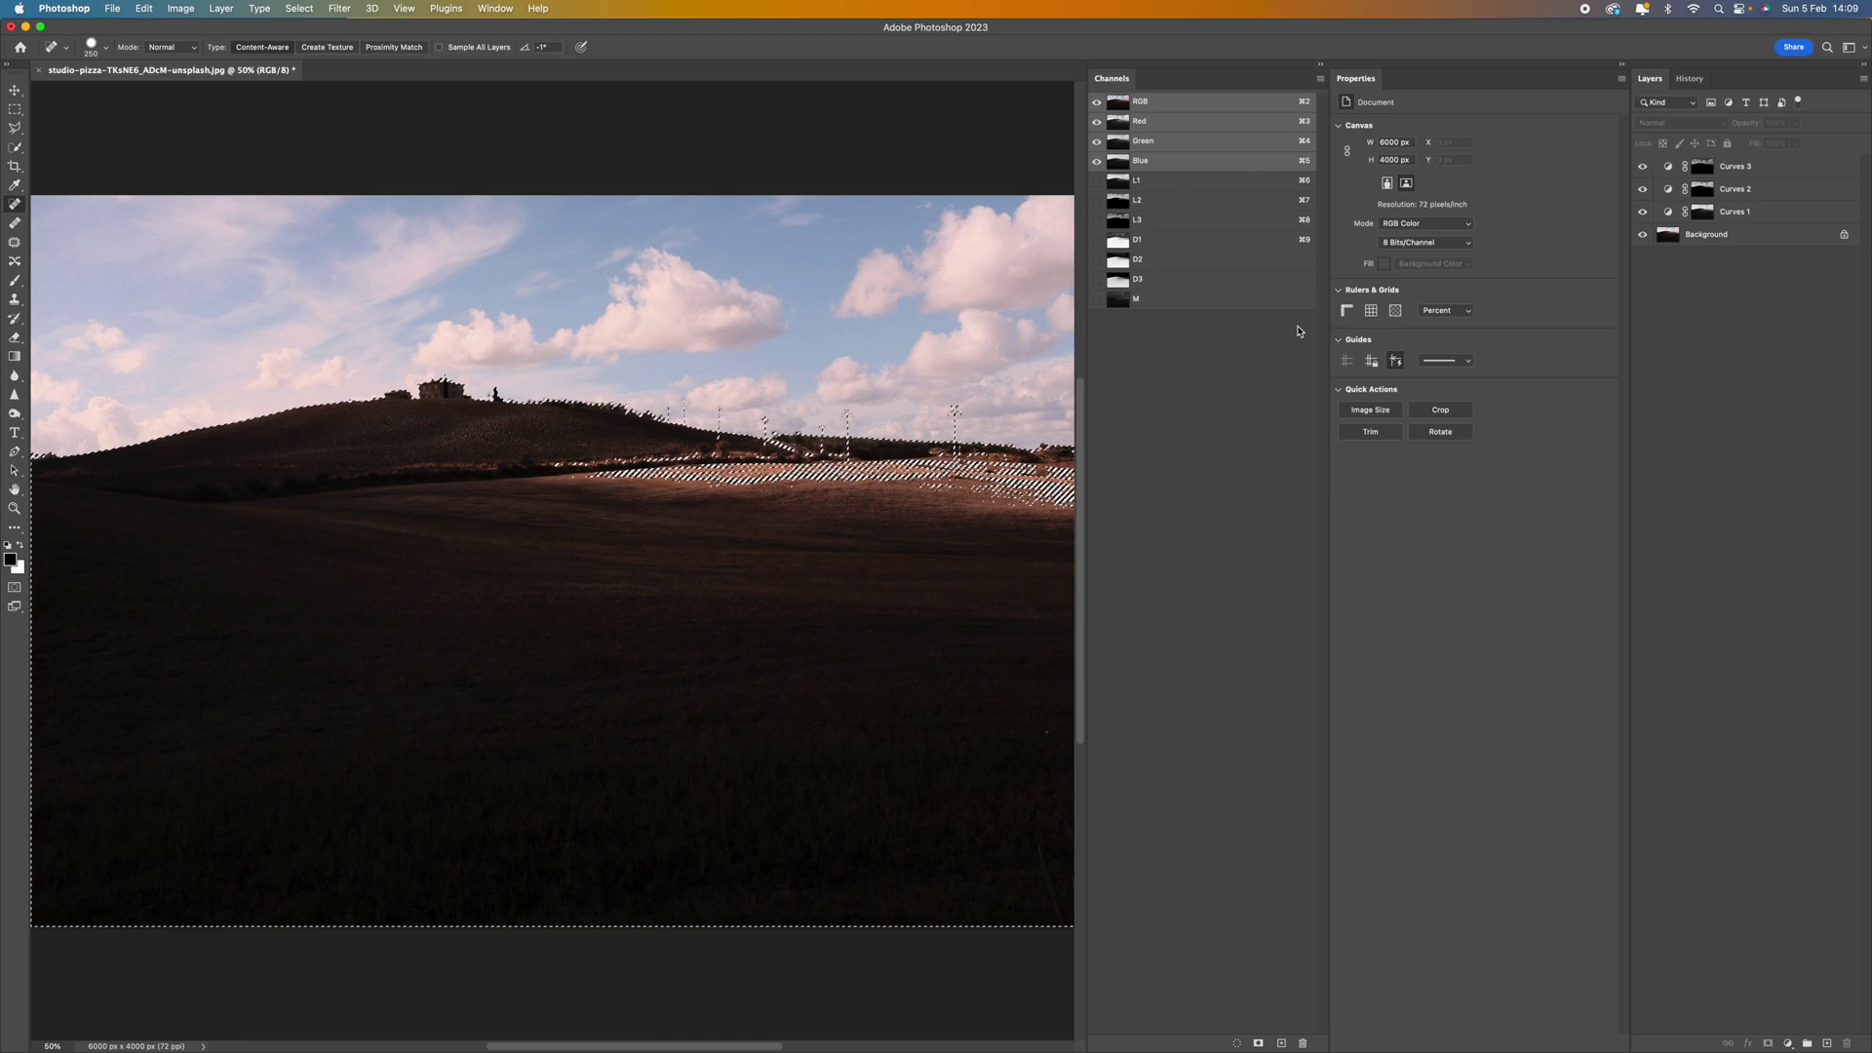
click(1788, 1044)
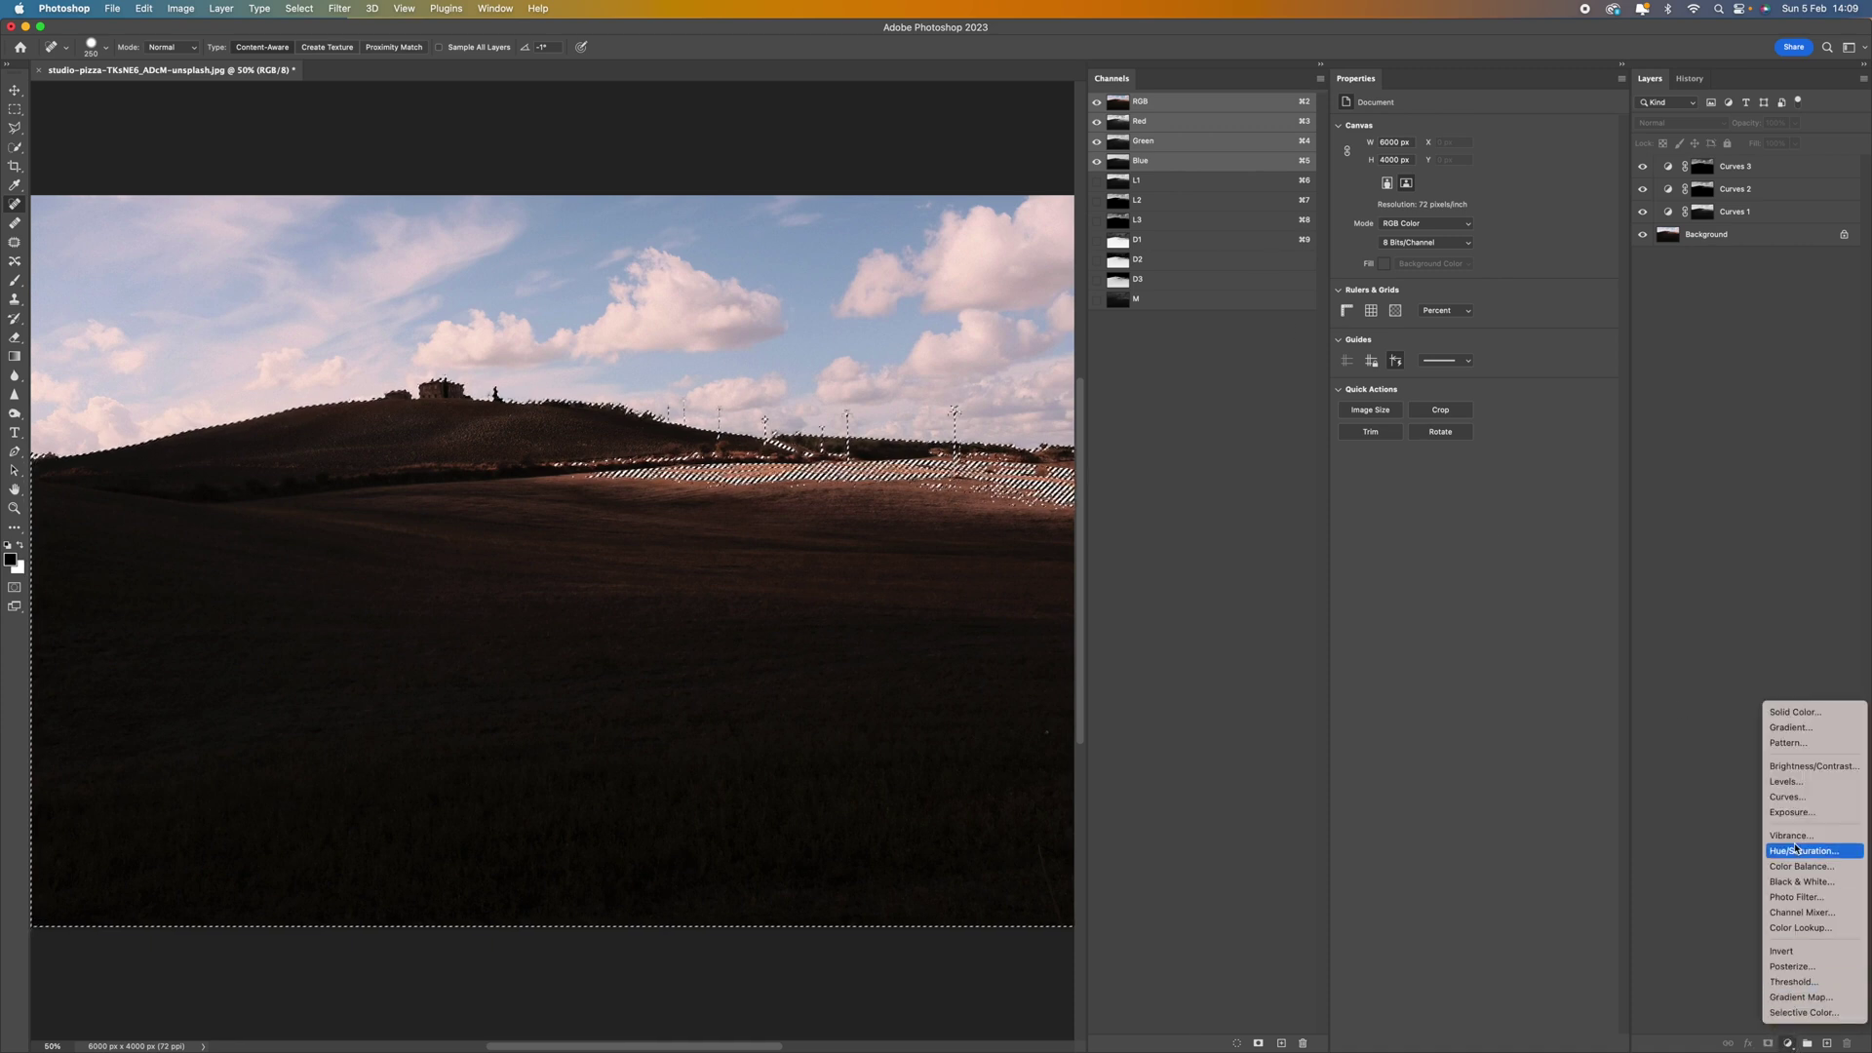
click(1797, 800)
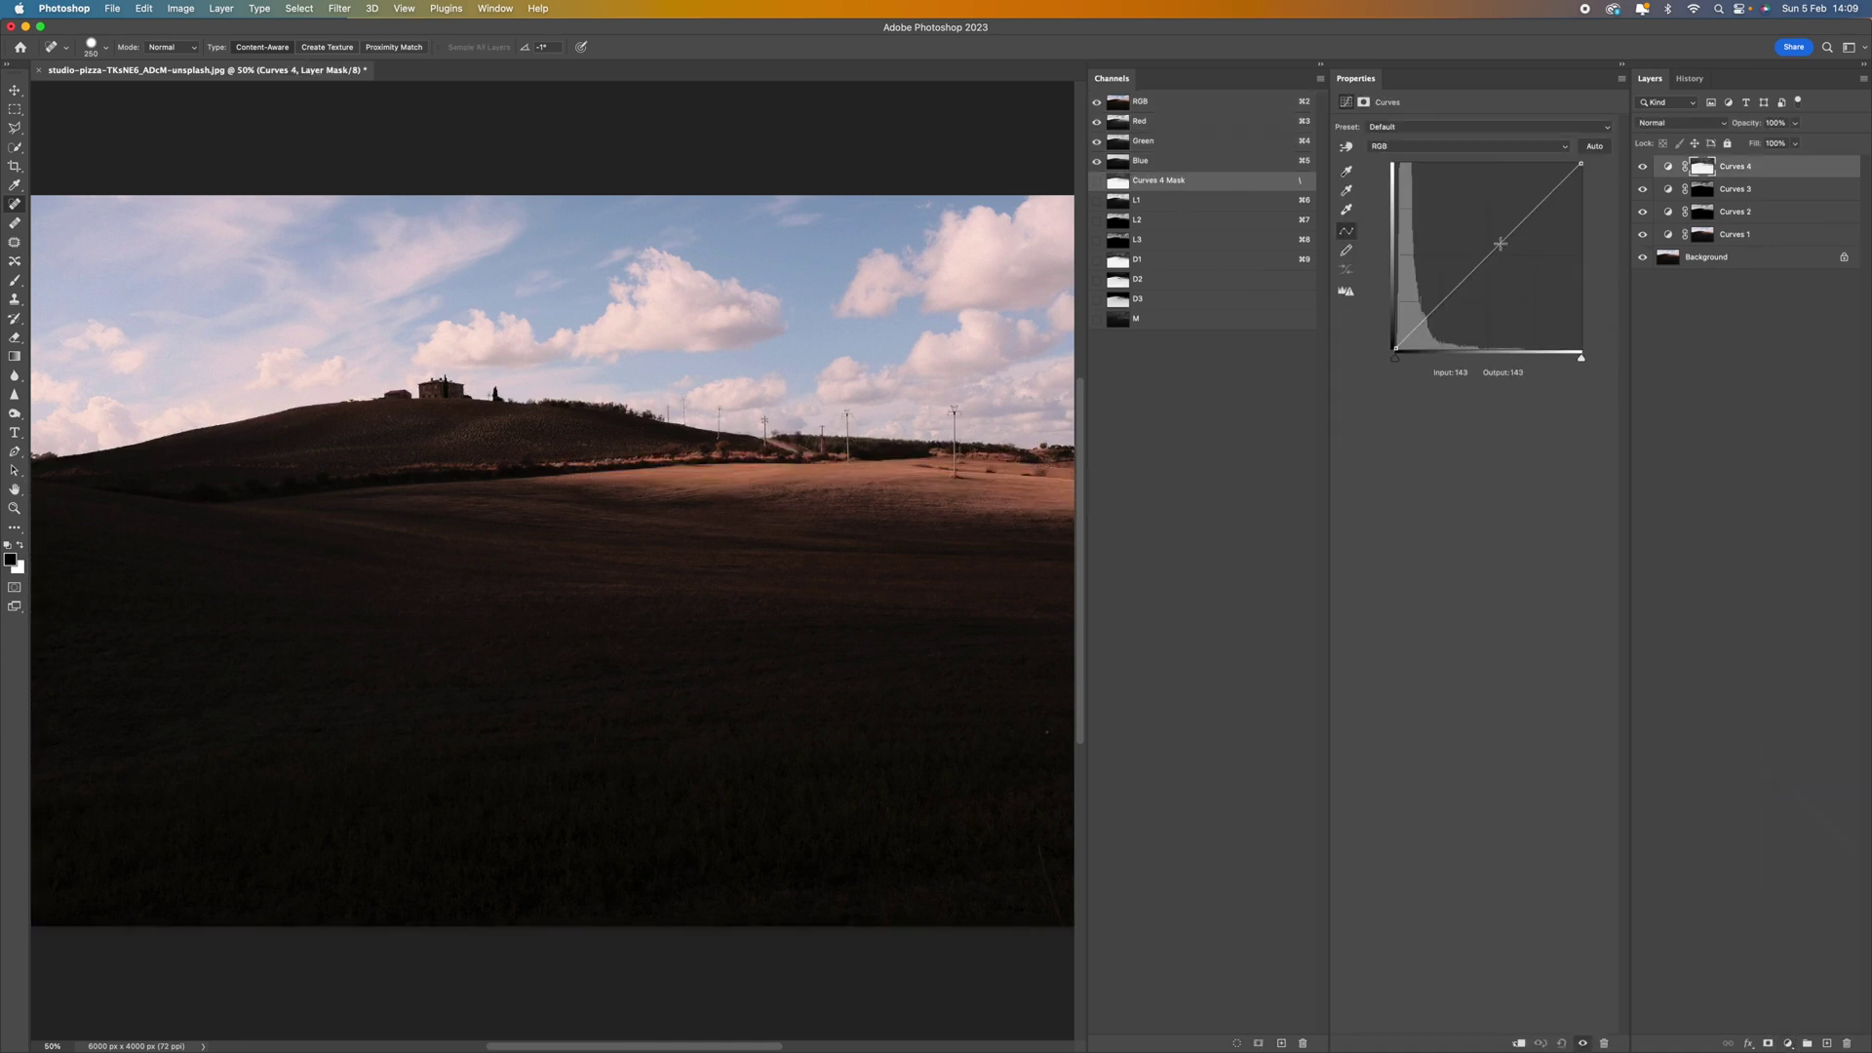
mouse_move(1487, 257)
mouse_down()
mouse_move(1484, 239)
mouse_move(1498, 259)
mouse_move(1447, 250)
mouse_move(1484, 226)
mouse_up()
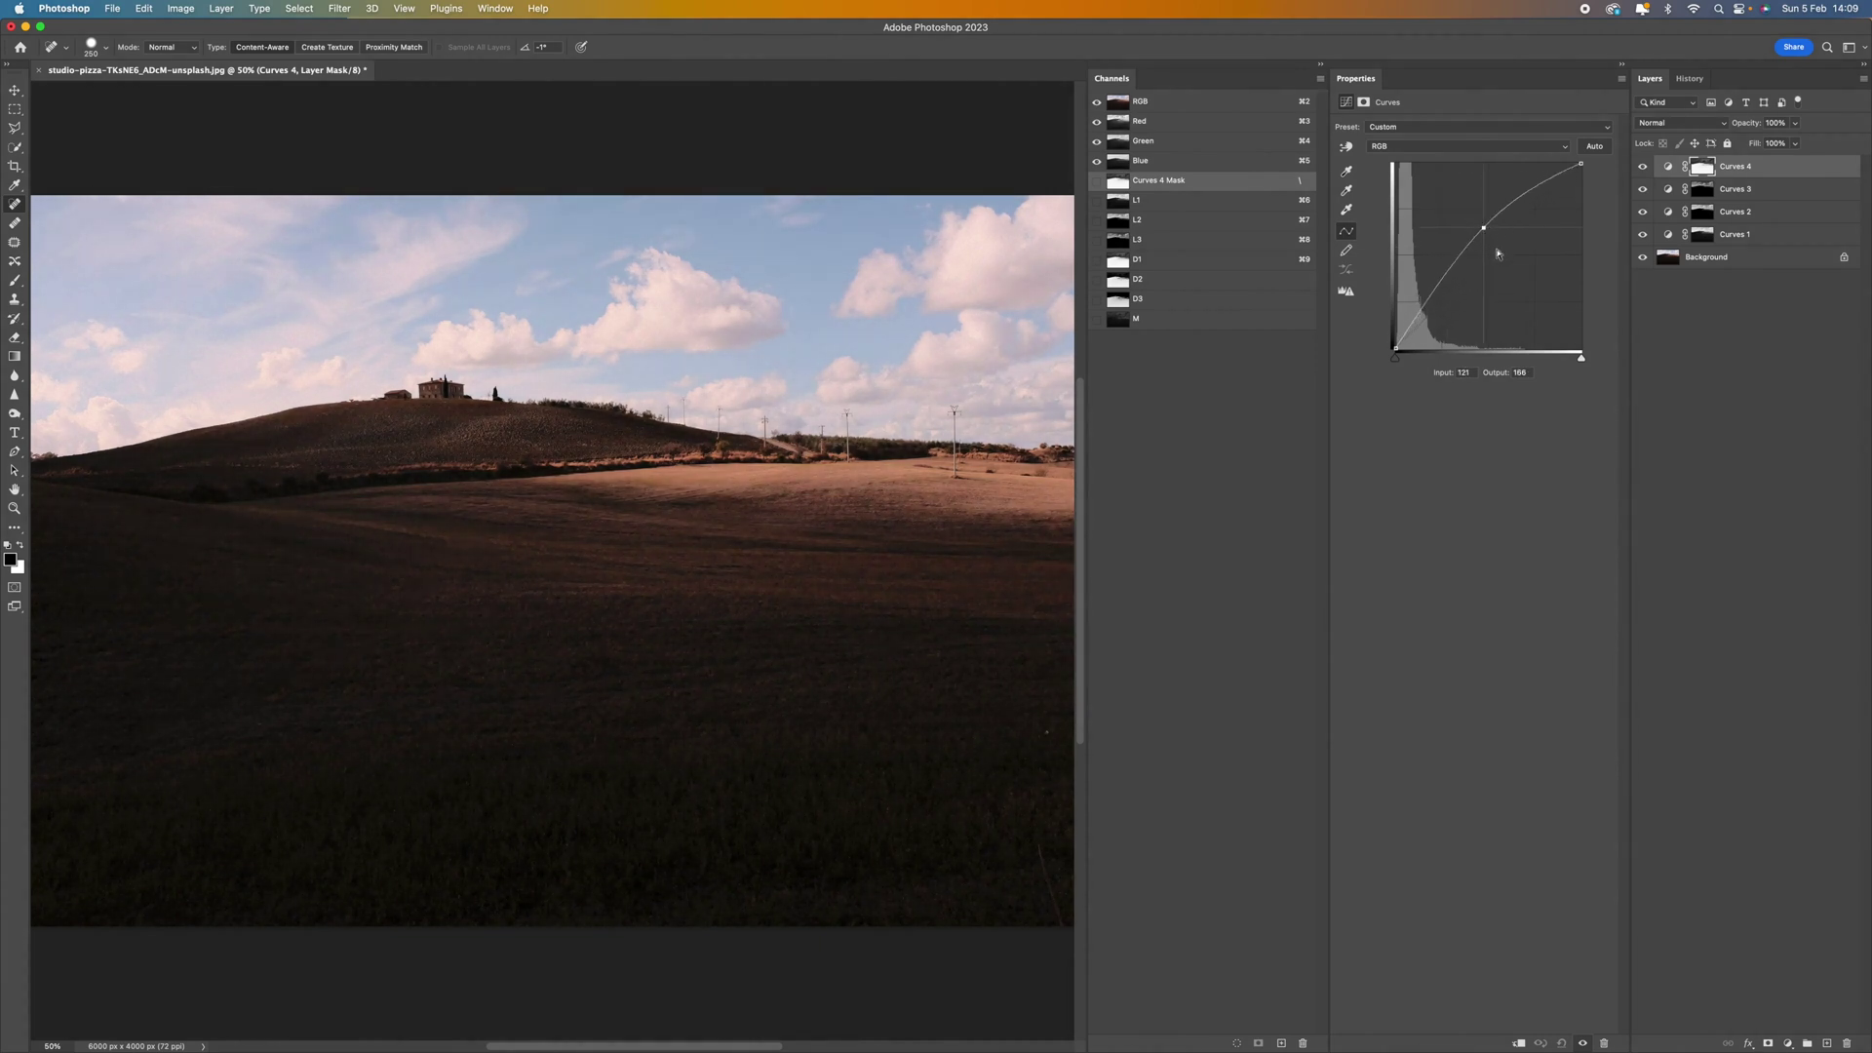
click(1746, 410)
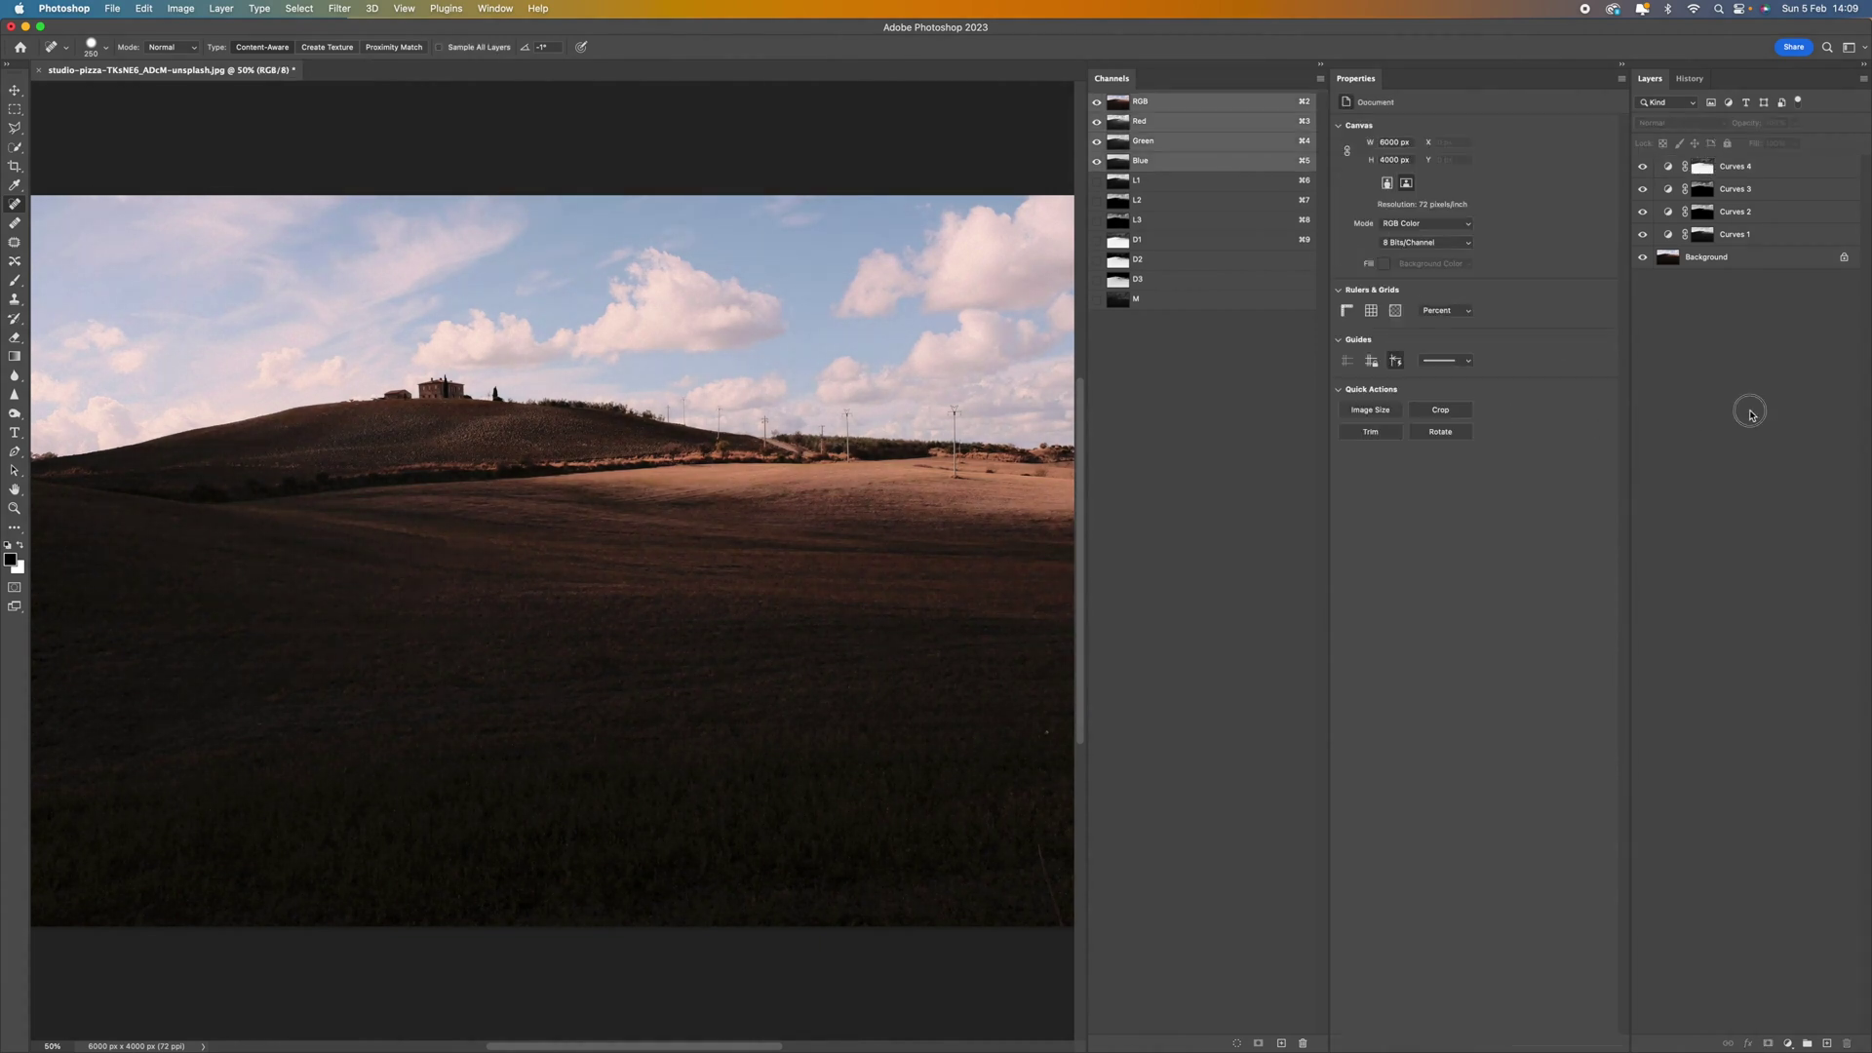
Load the D2 channel as a selection over the RGB composite and add a Curves adjustment layer masked by it.
click(1125, 267)
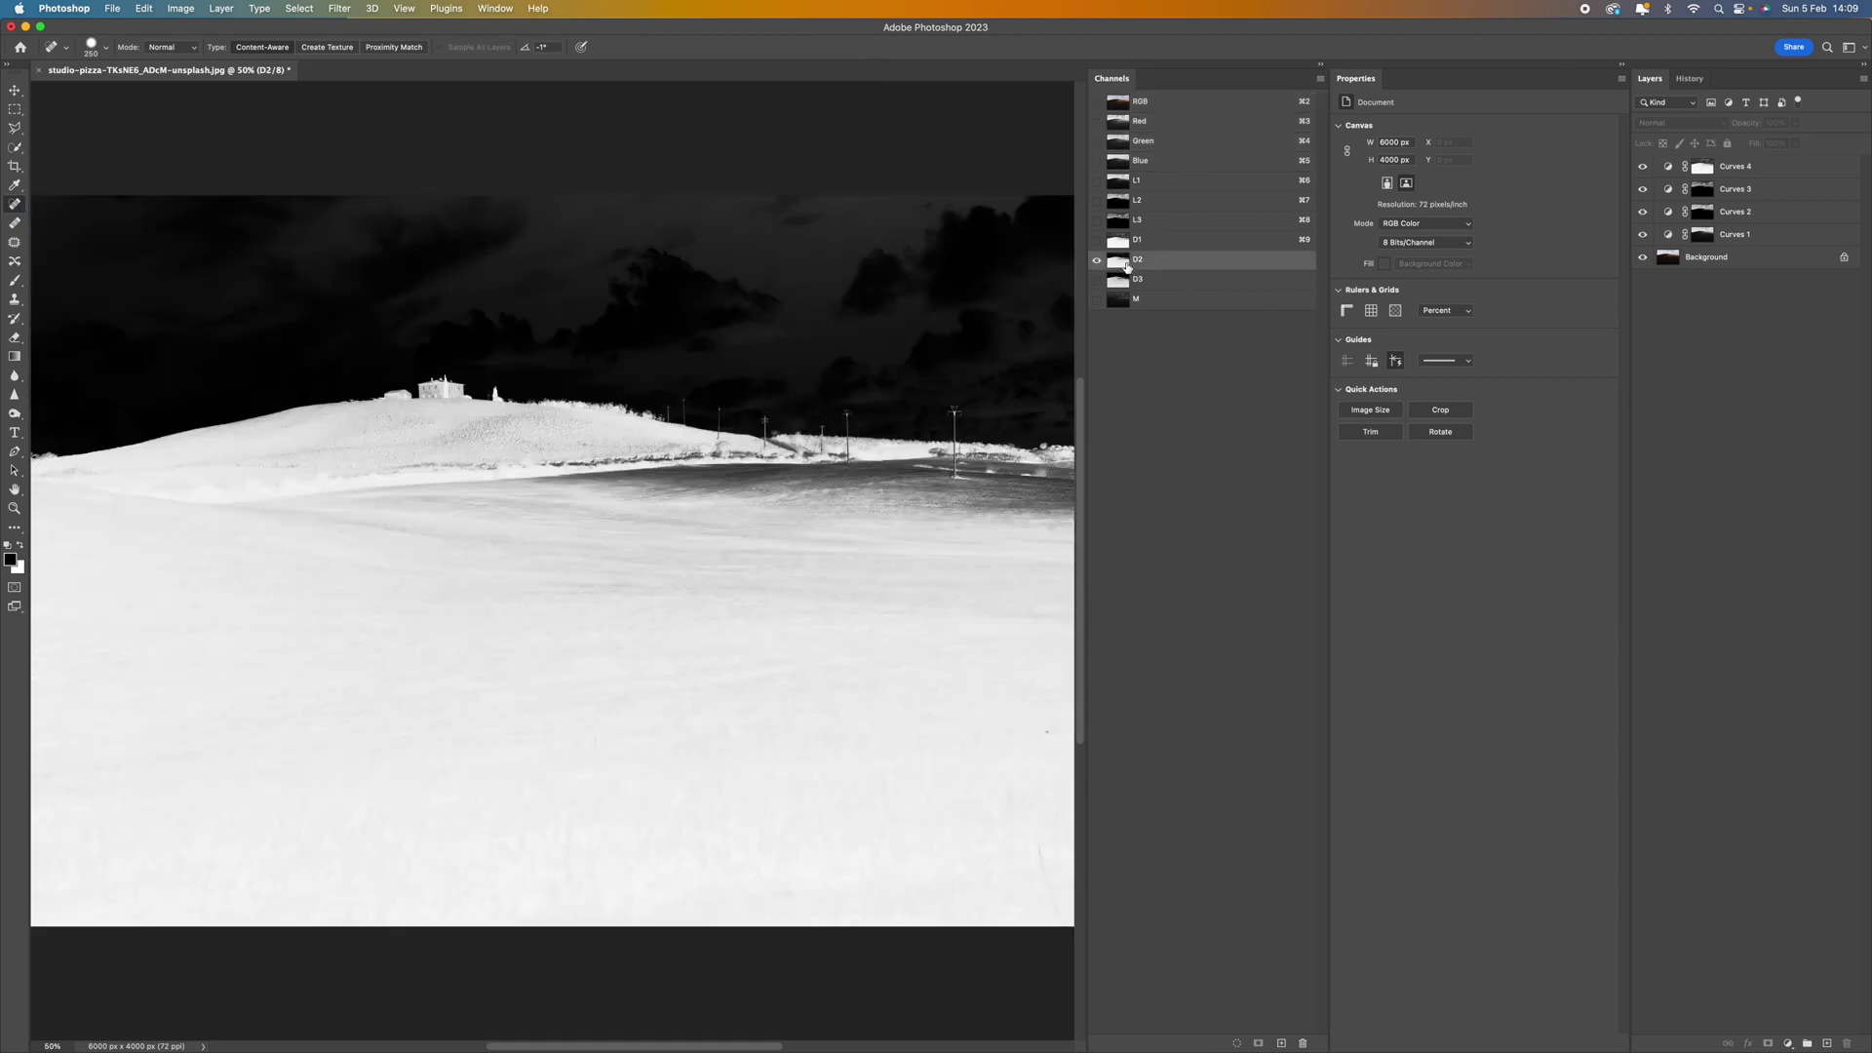
super+click(1131, 262)
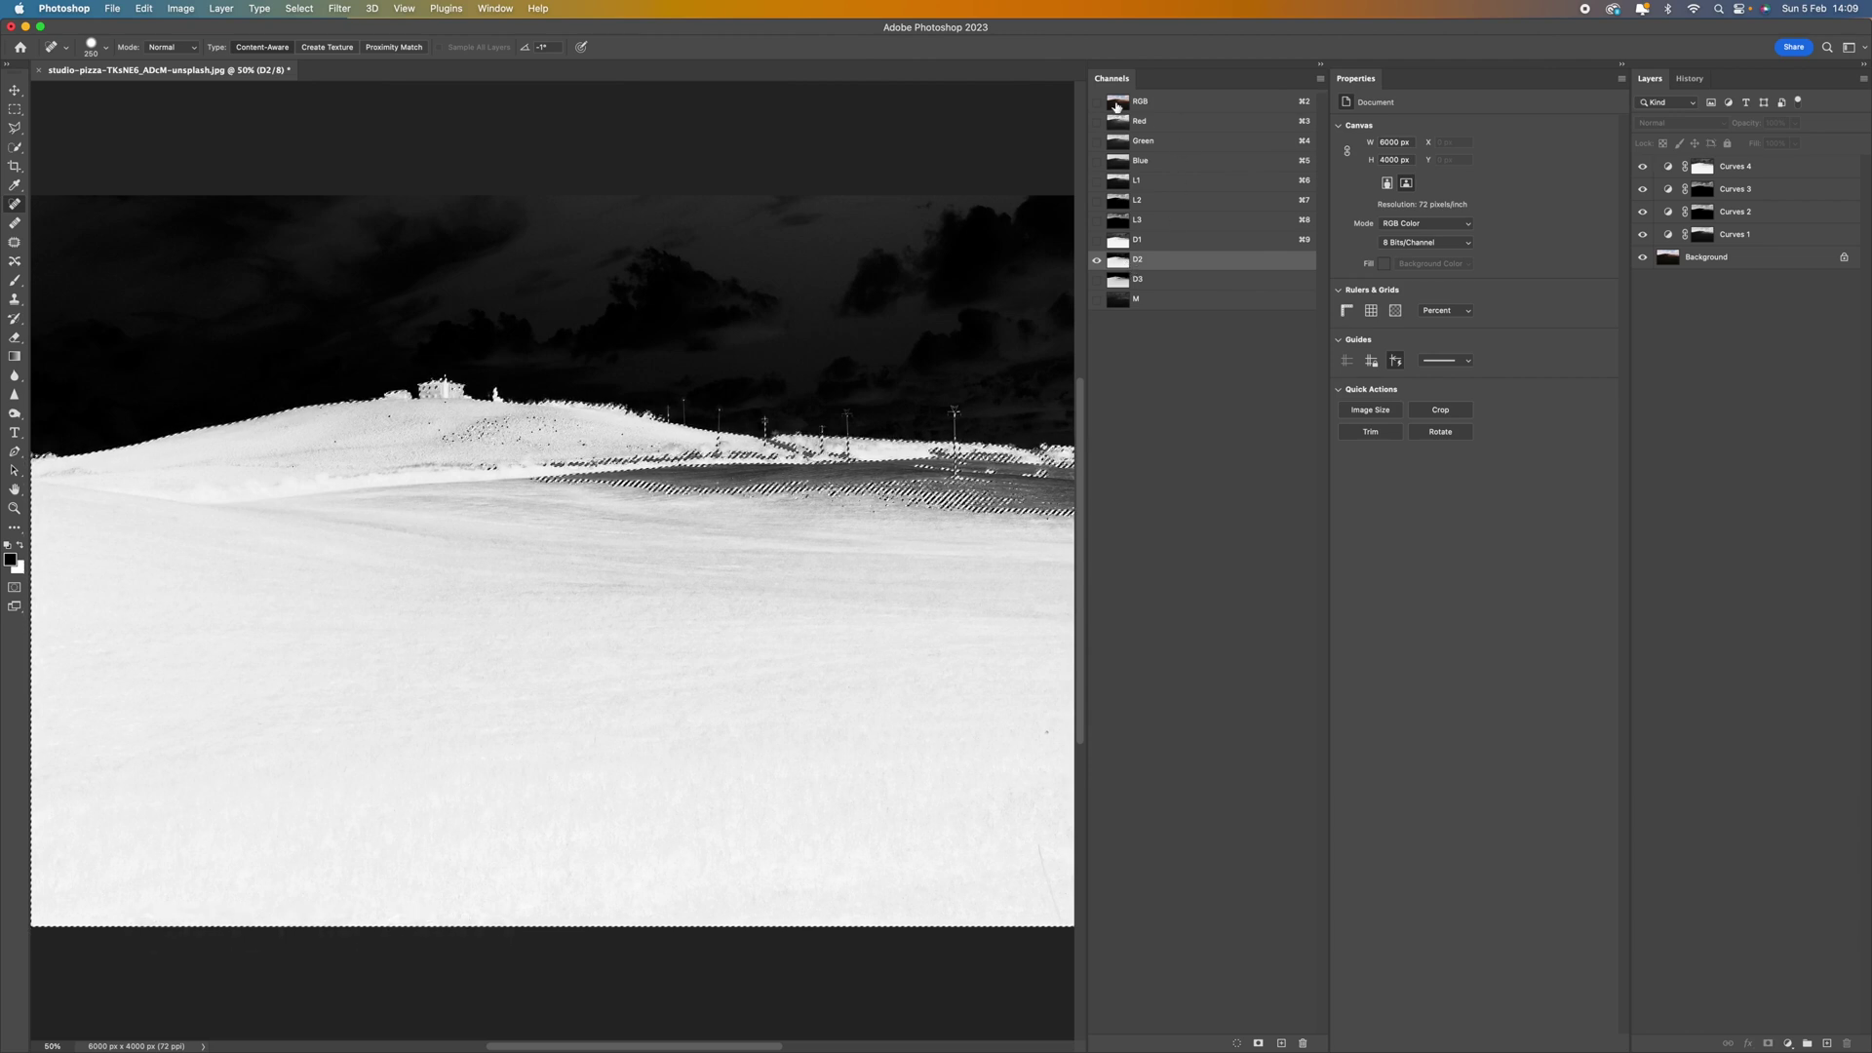
key(super+2)
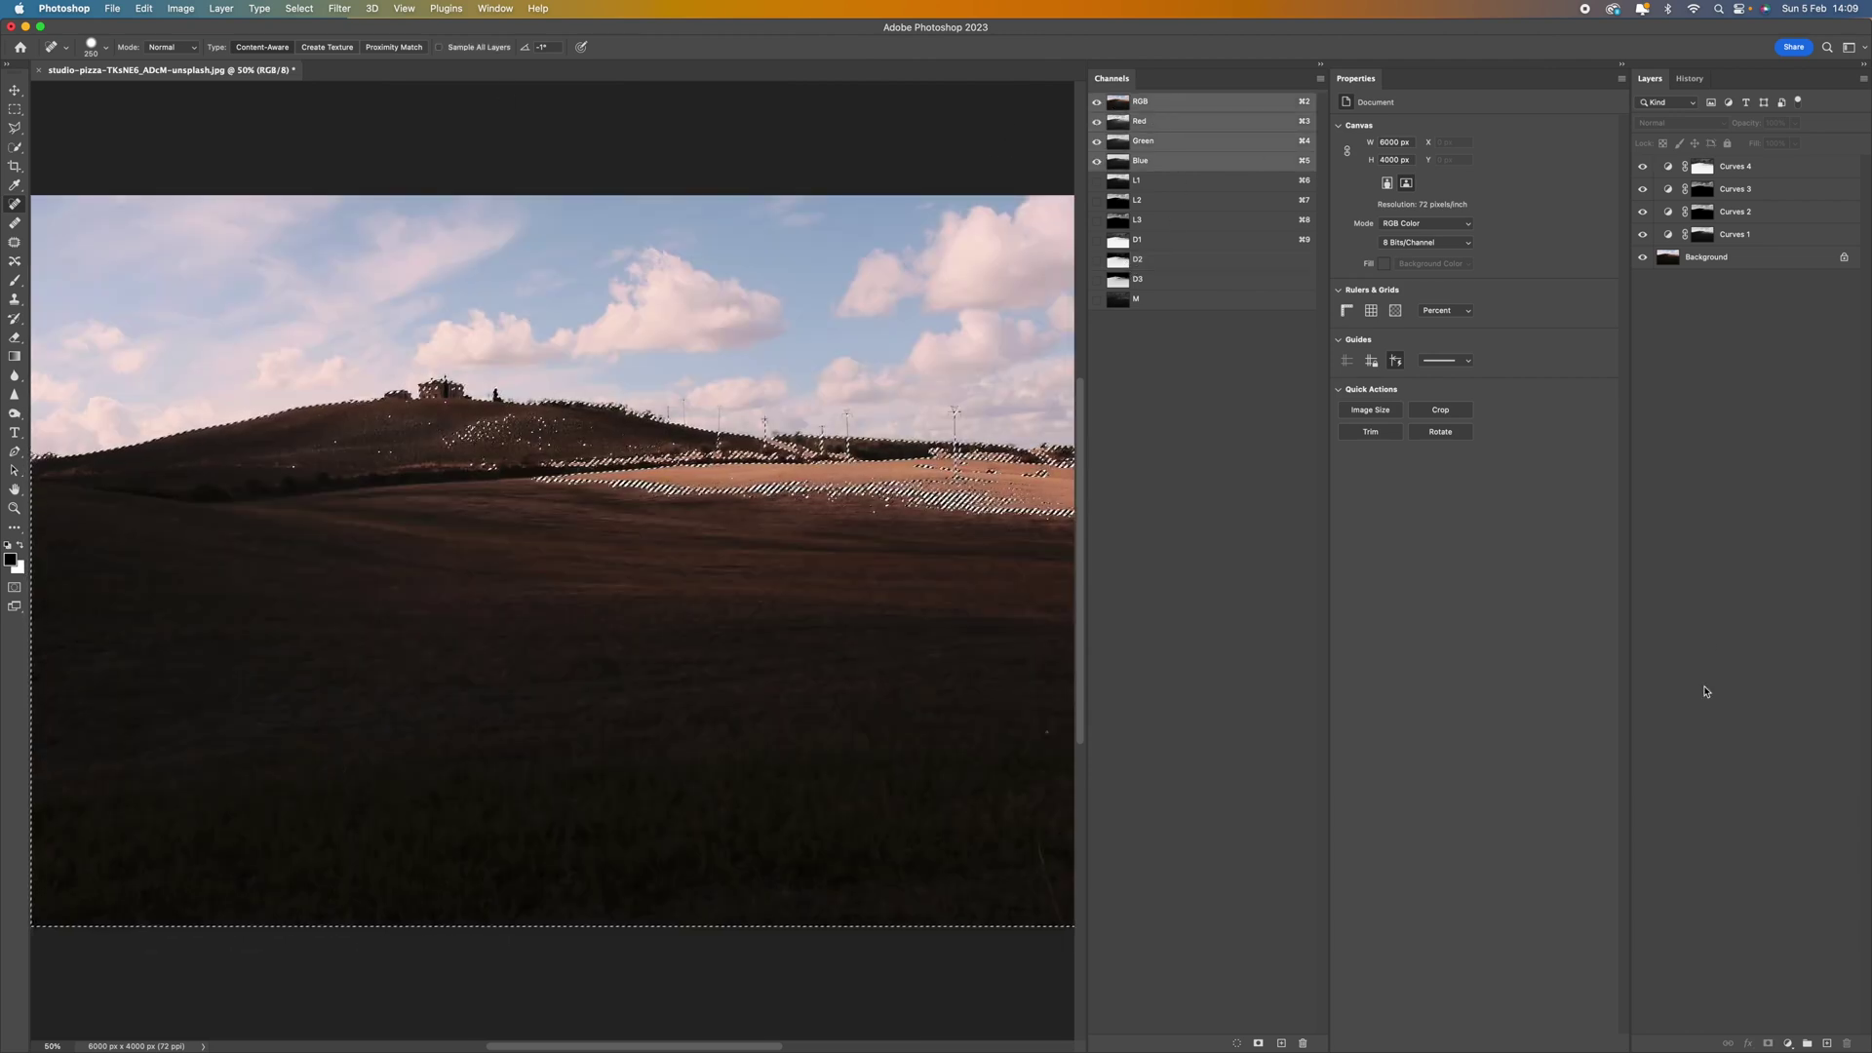
click(1789, 1043)
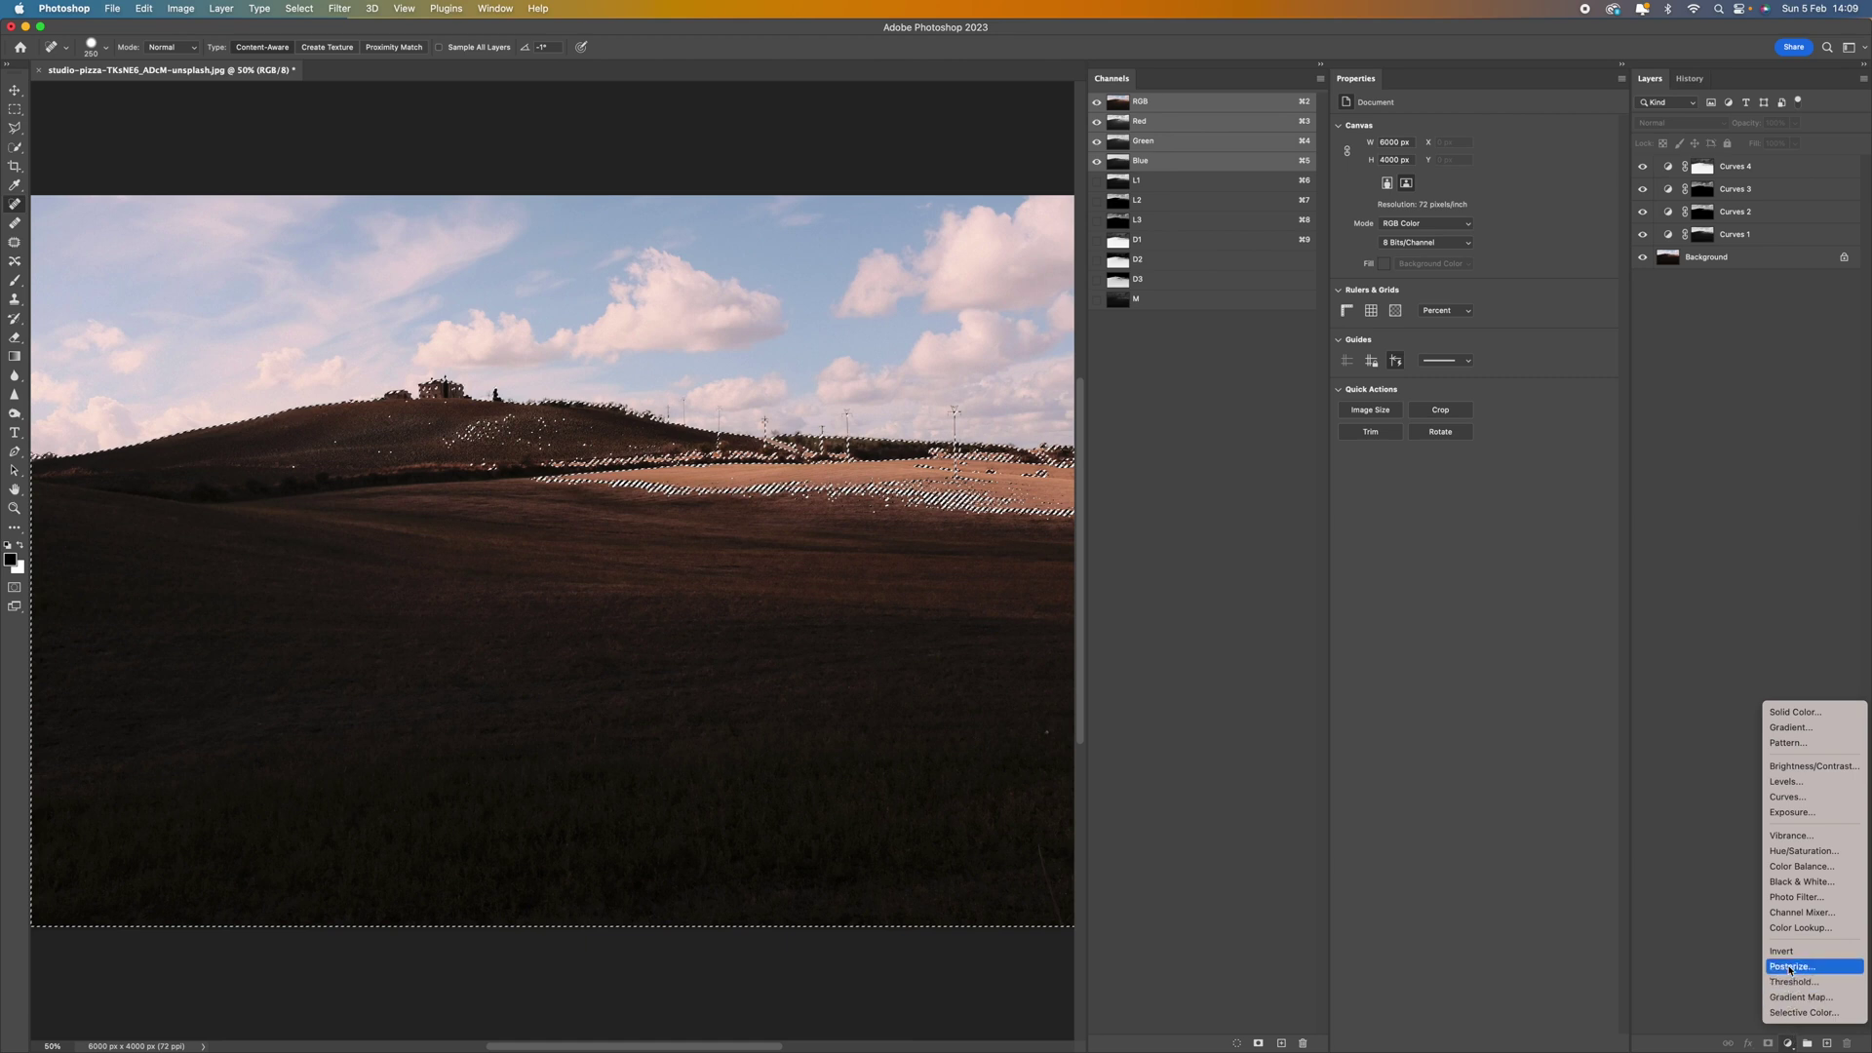
click(1797, 804)
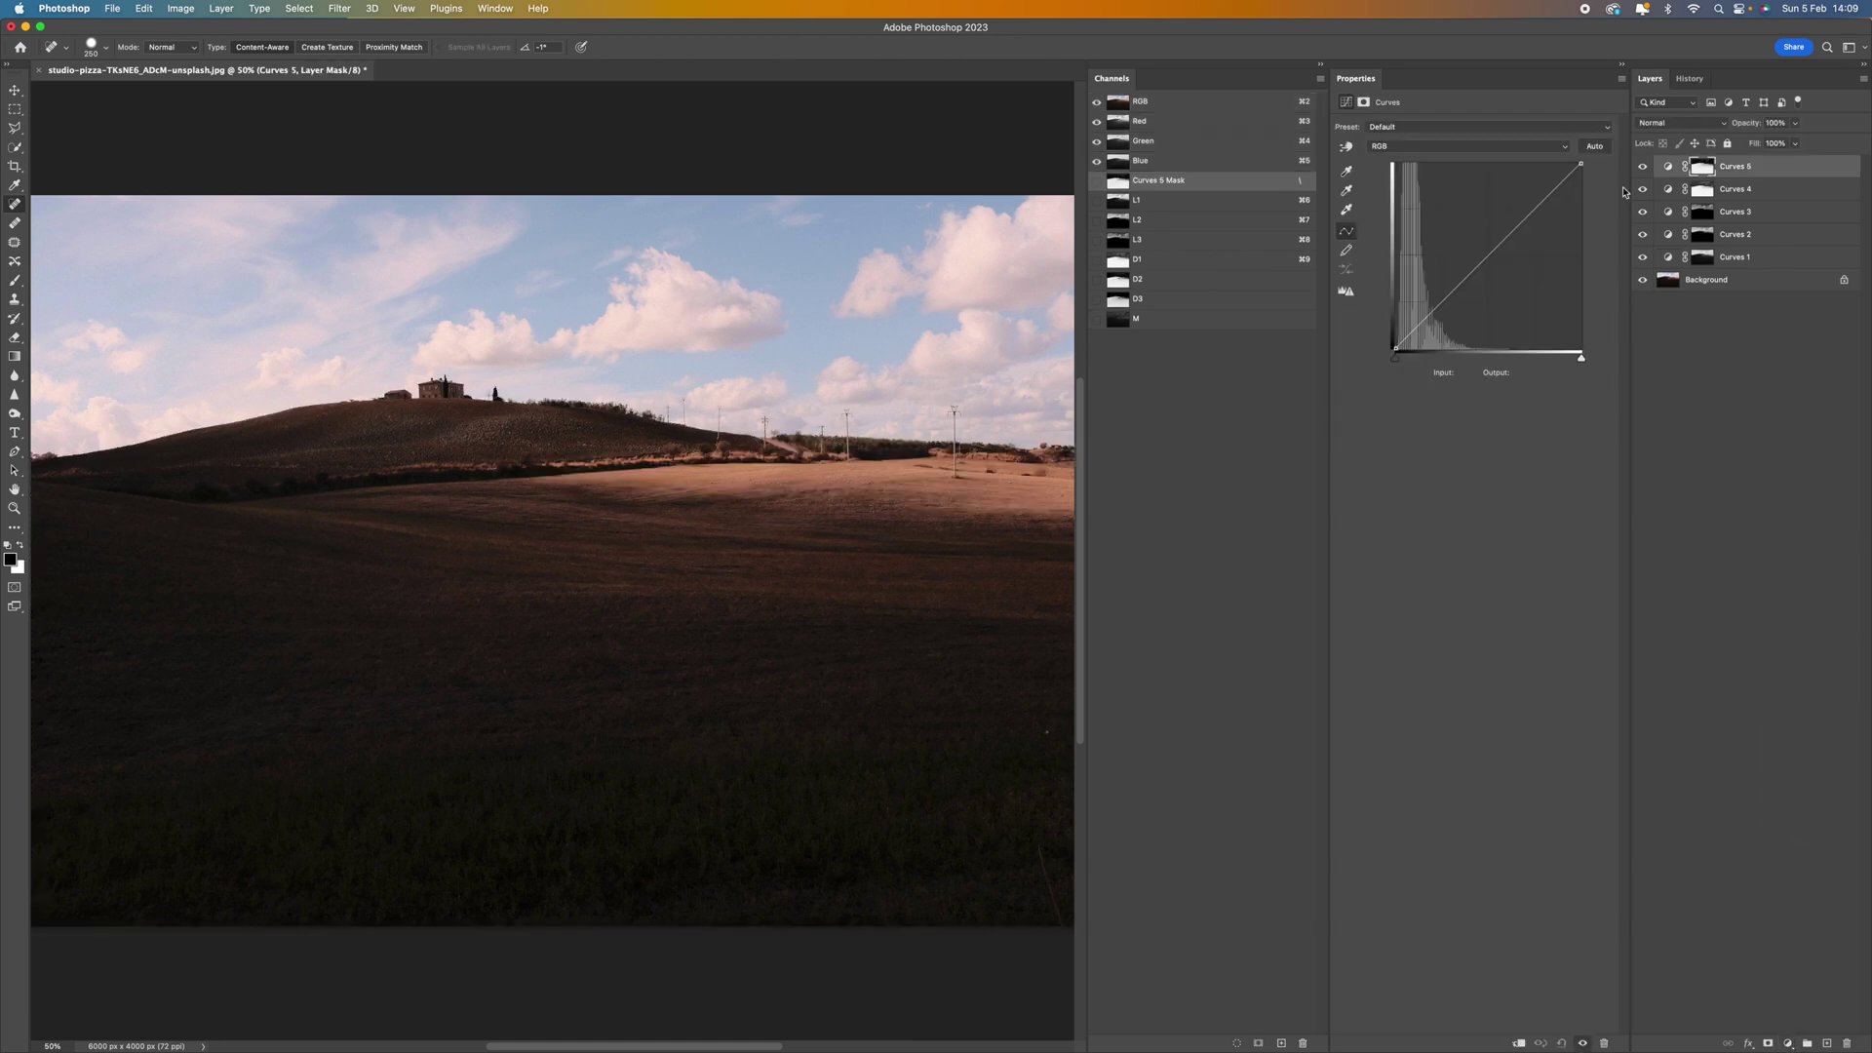
Brighten the D2 shadows by raising the middle of the curve and adding a lower point at input 39, output 66, then deselect the layer.
drag(1485, 252, 1474, 243)
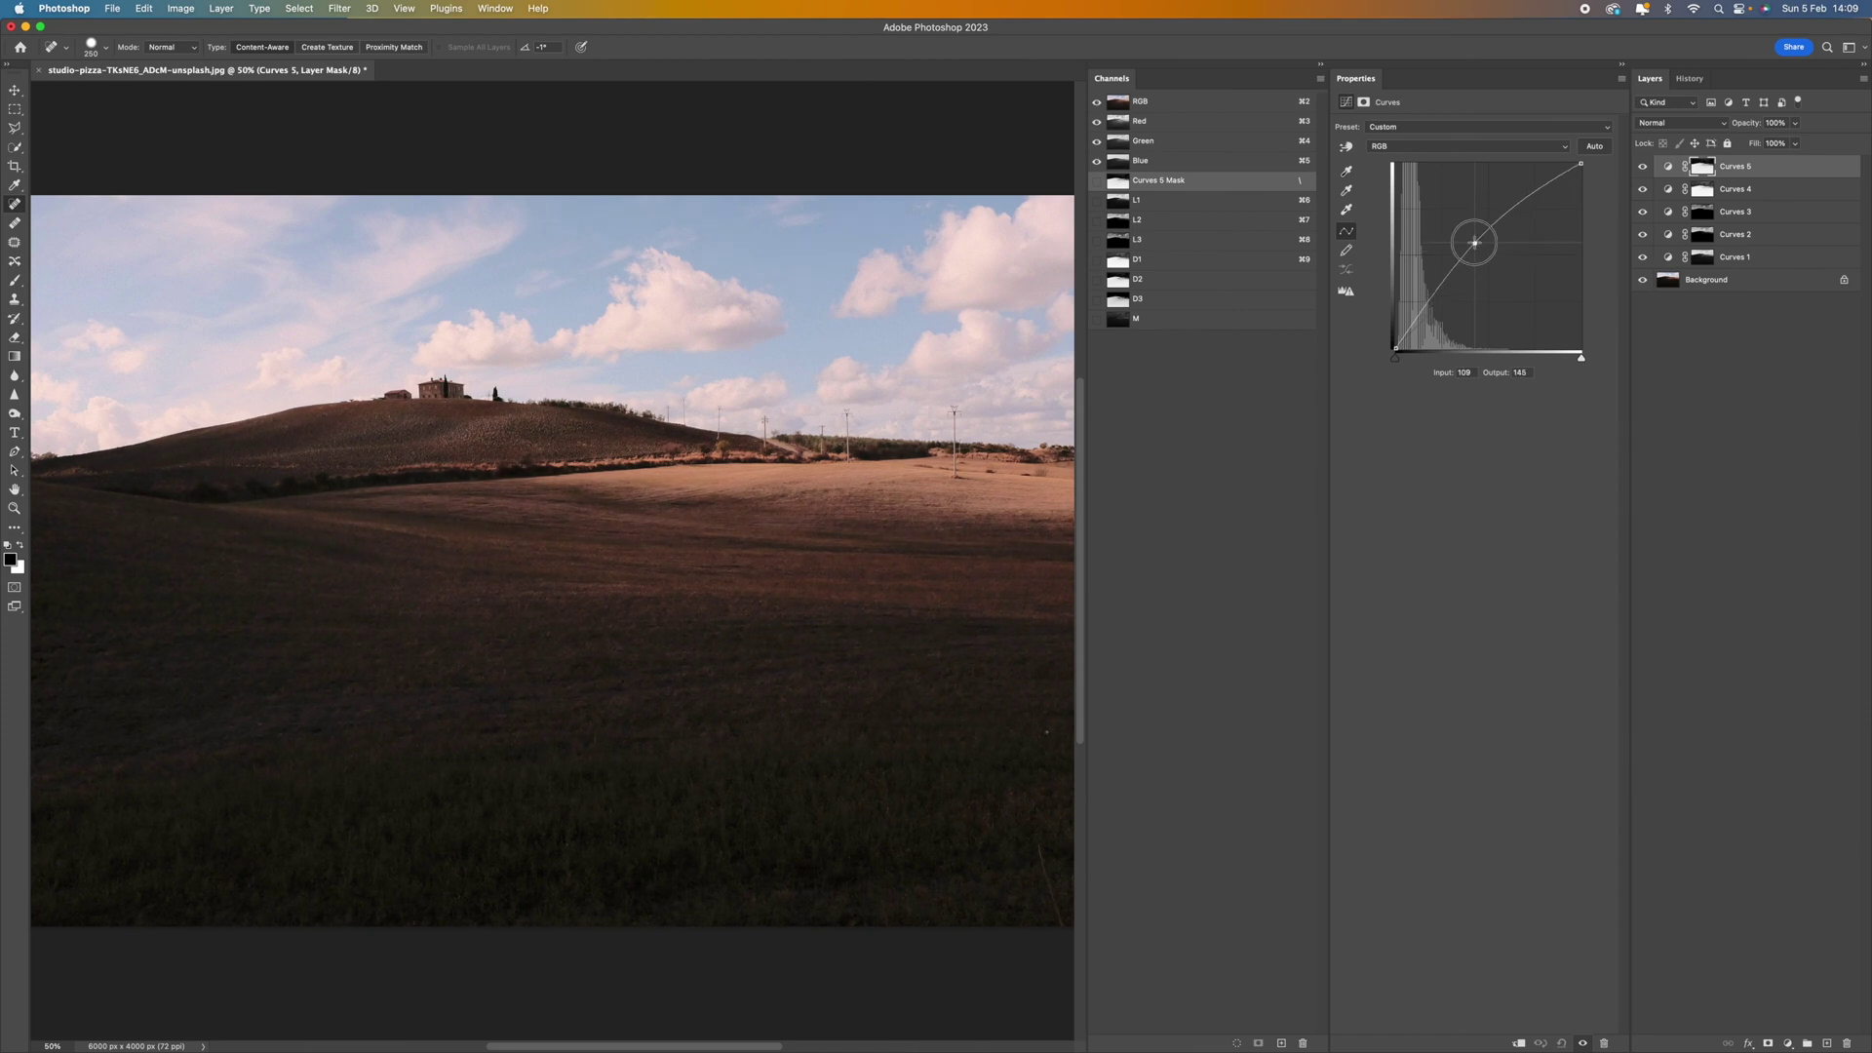
drag(1426, 303, 1424, 300)
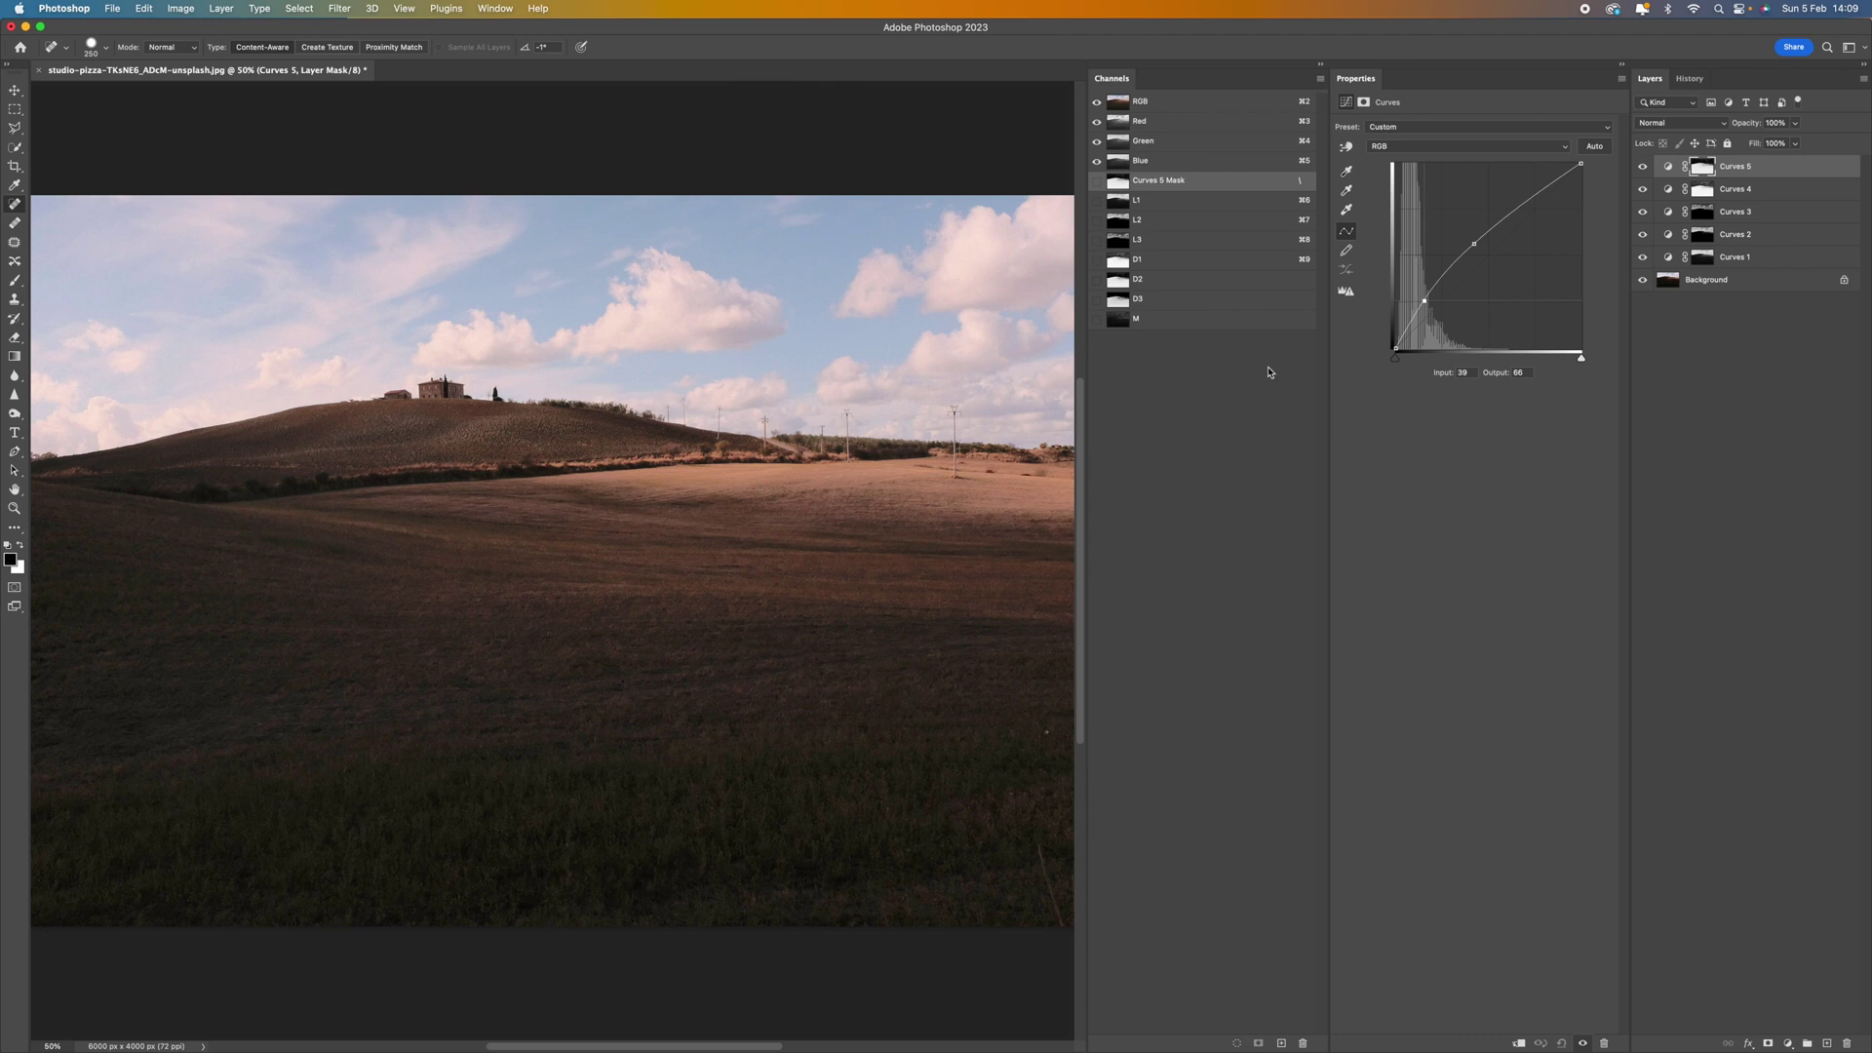
click(1737, 415)
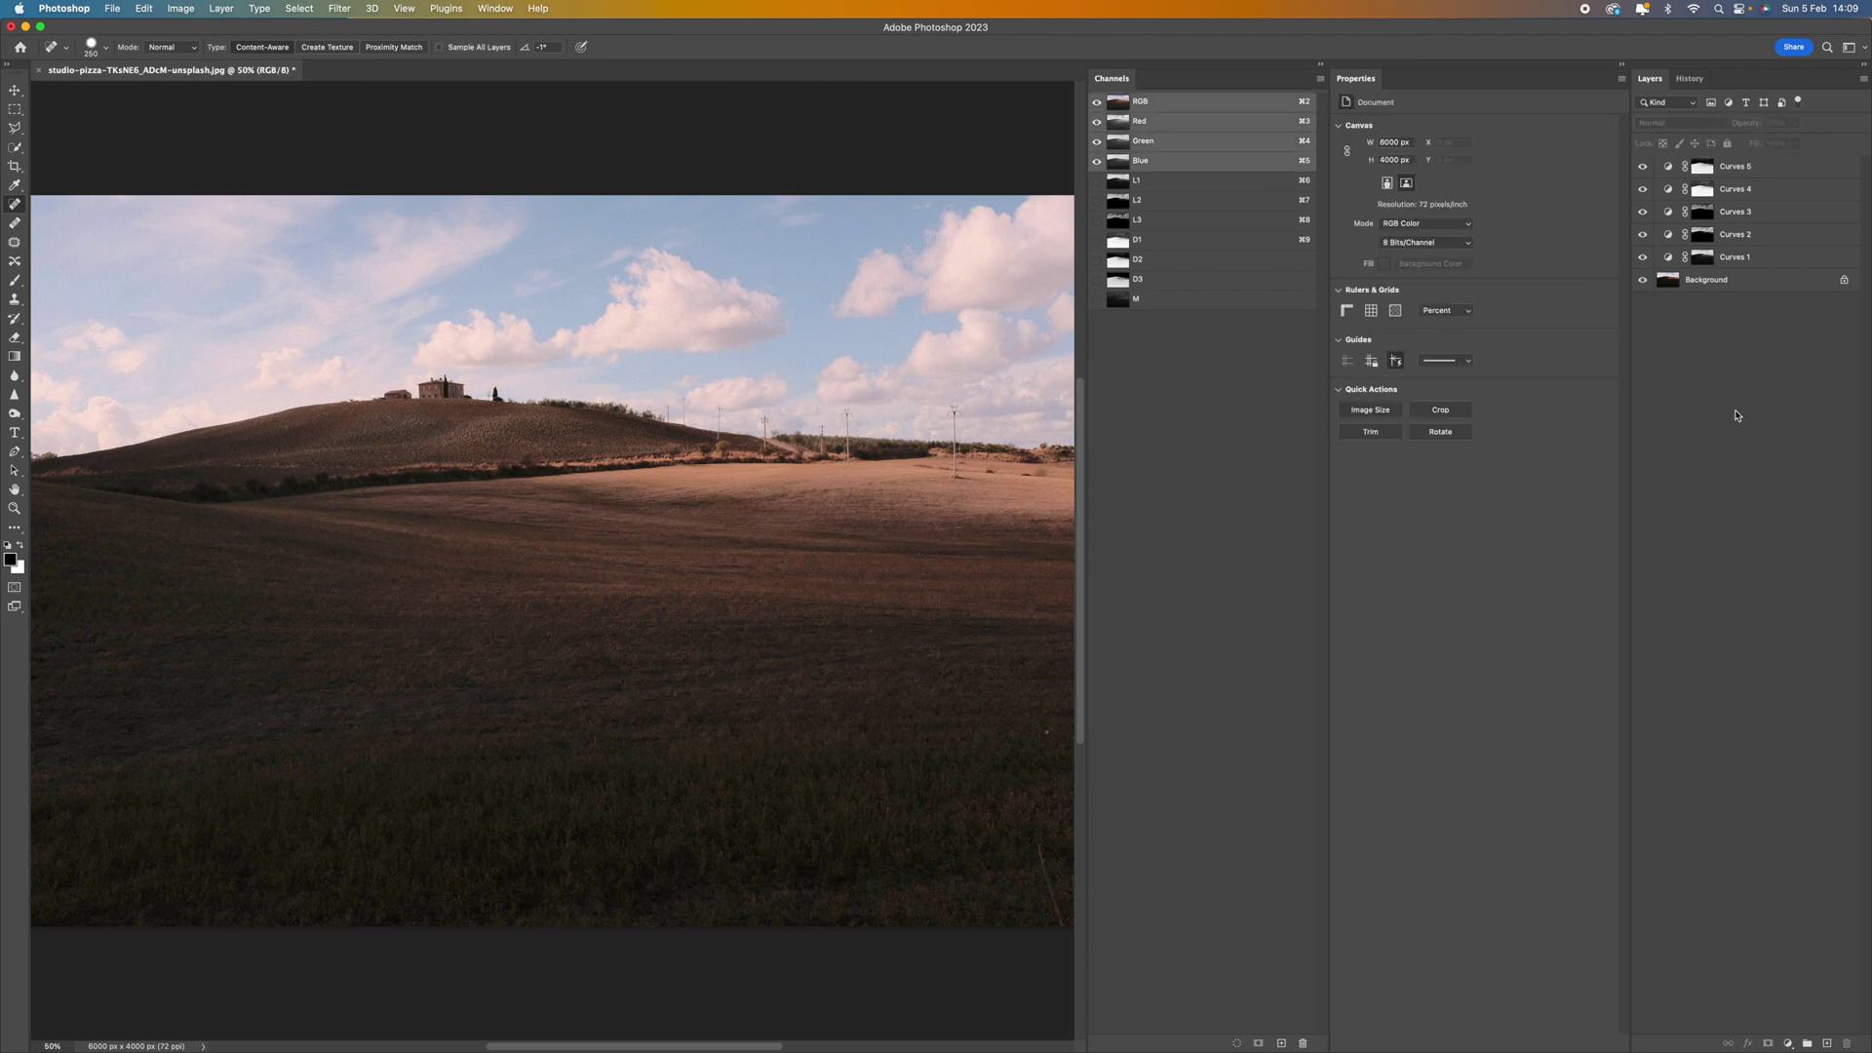
Add a Curves adjustment layer masked by the D3 channel over the RGB composite and slightly lower the middle of its curve.
click(1119, 284)
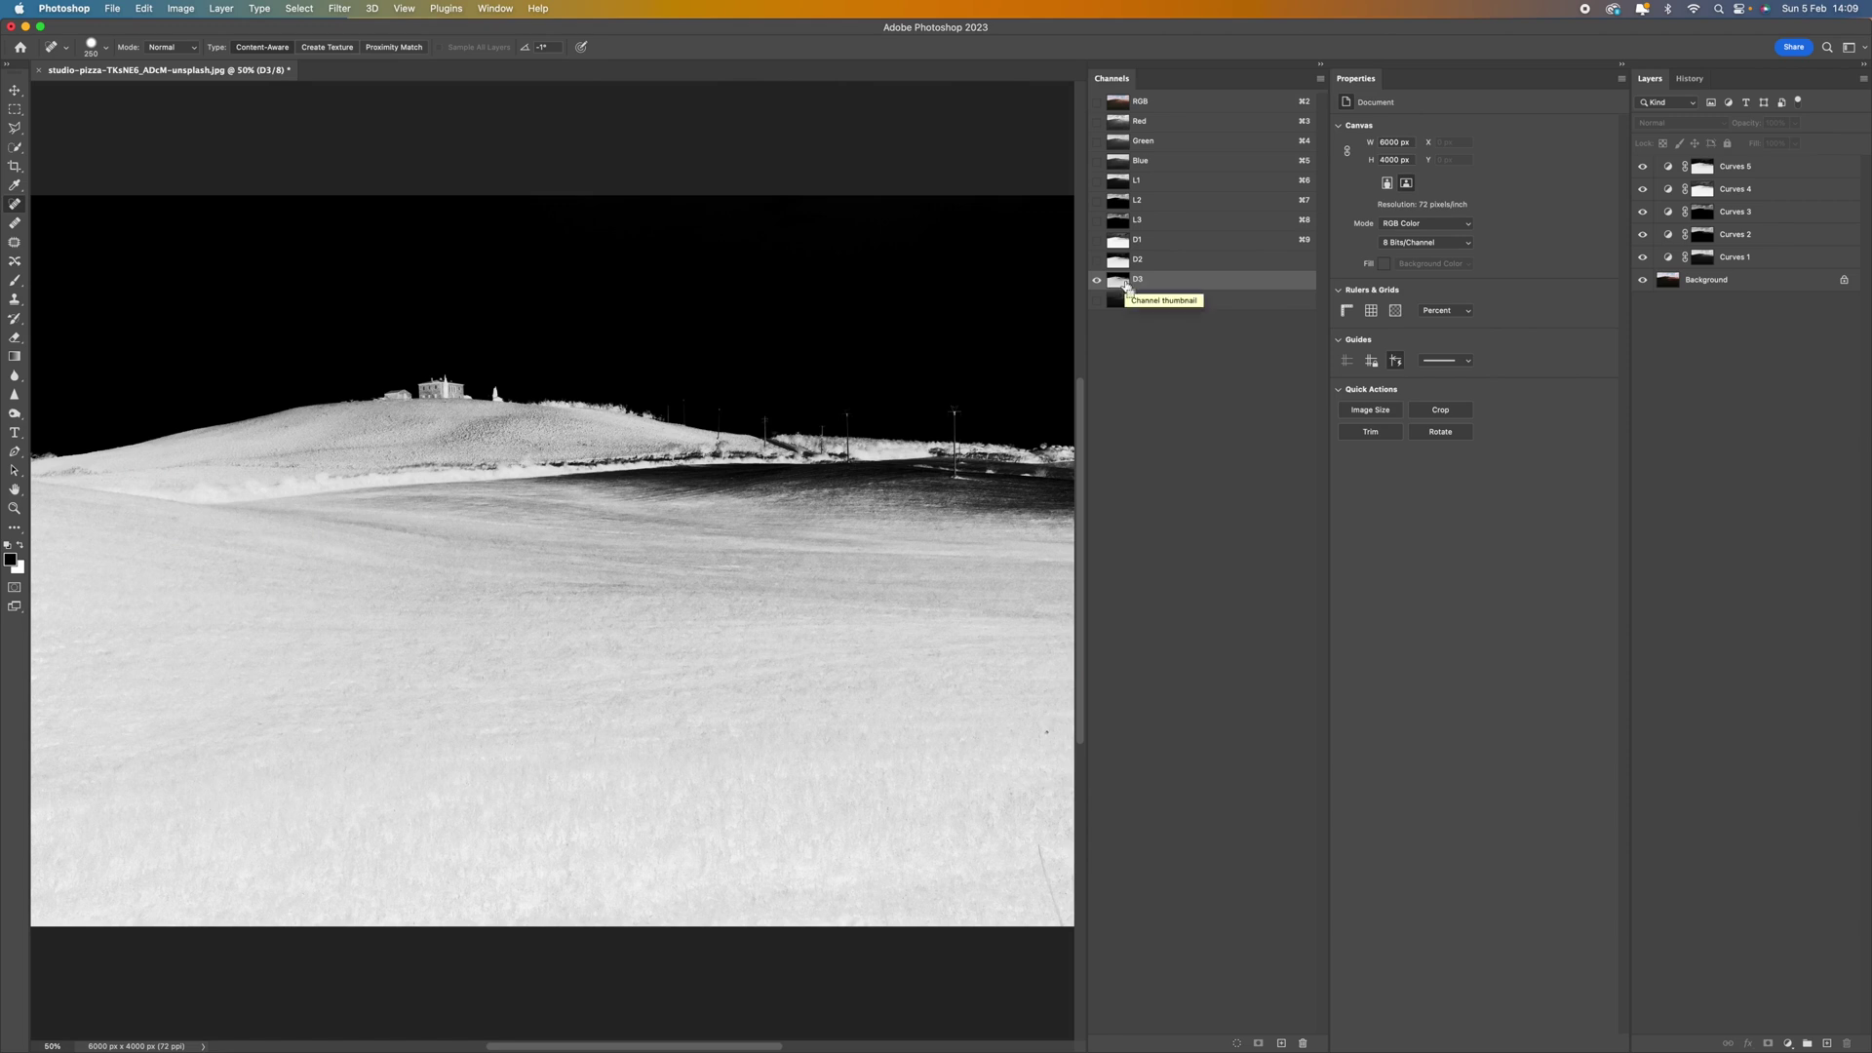
super+click(1126, 285)
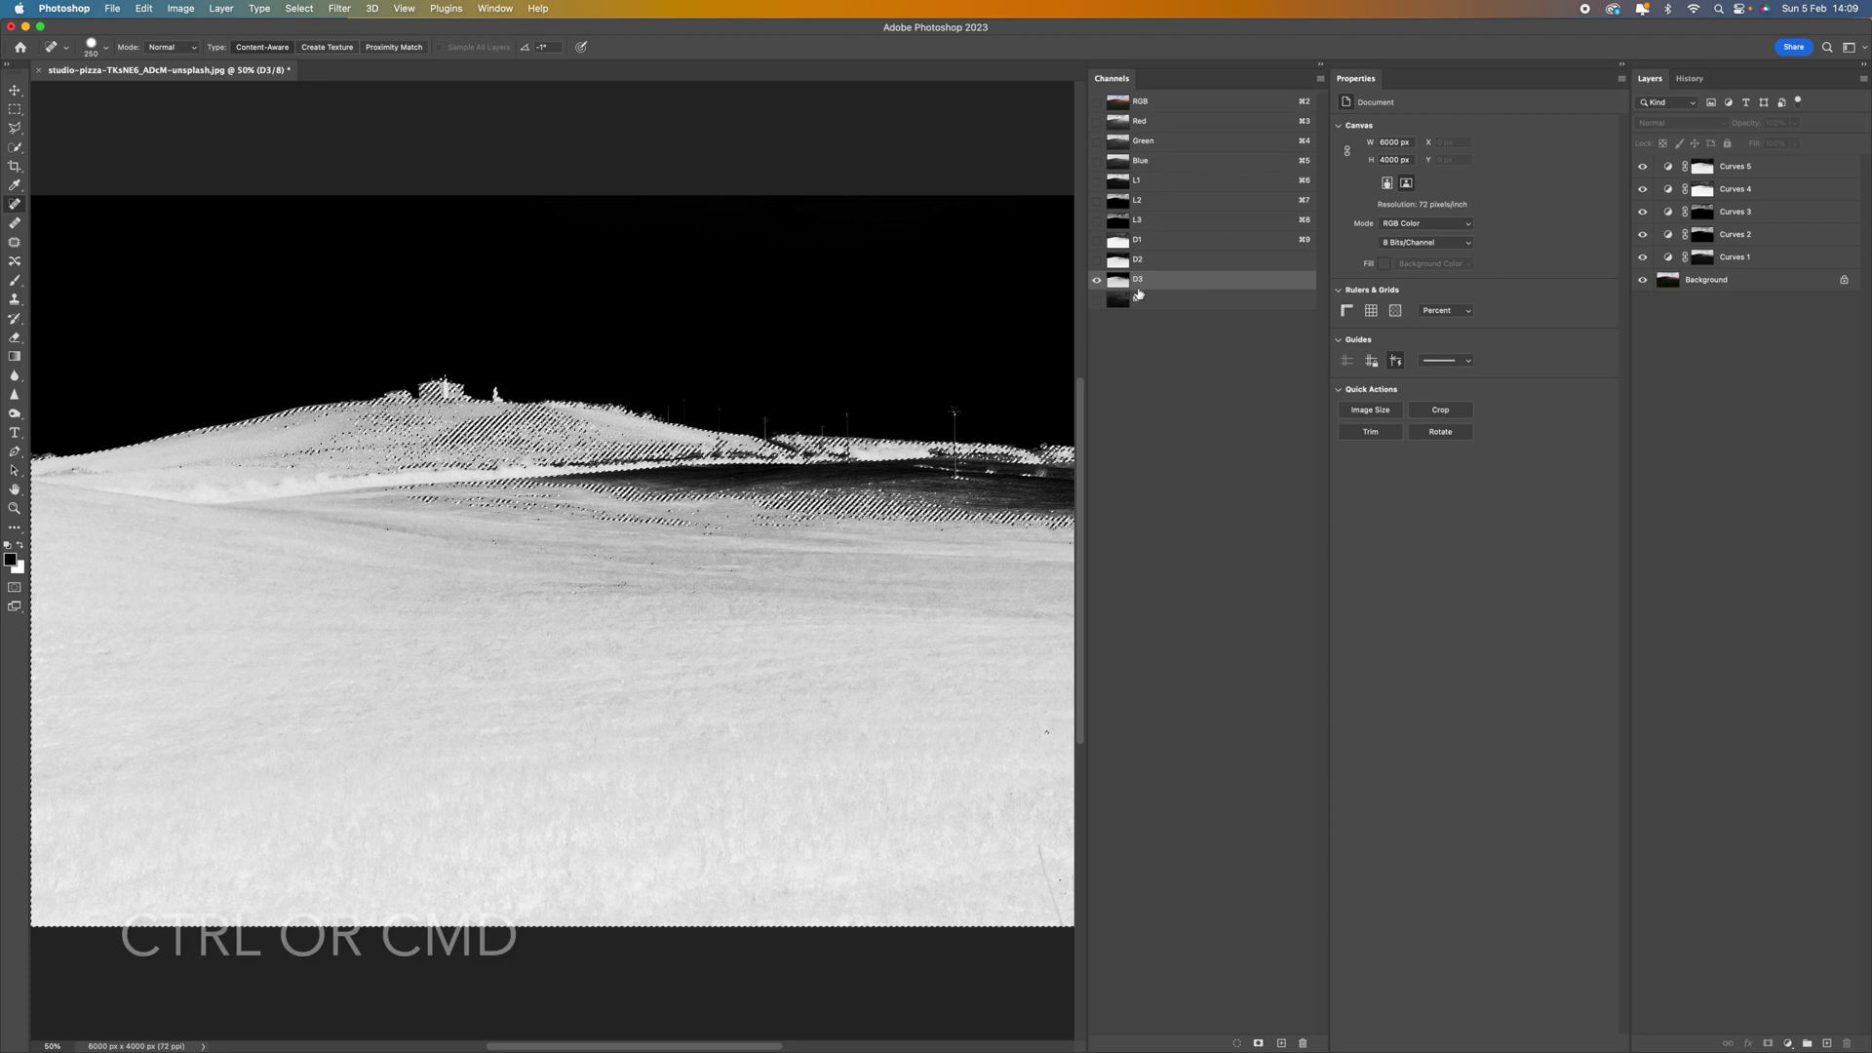
click(1214, 104)
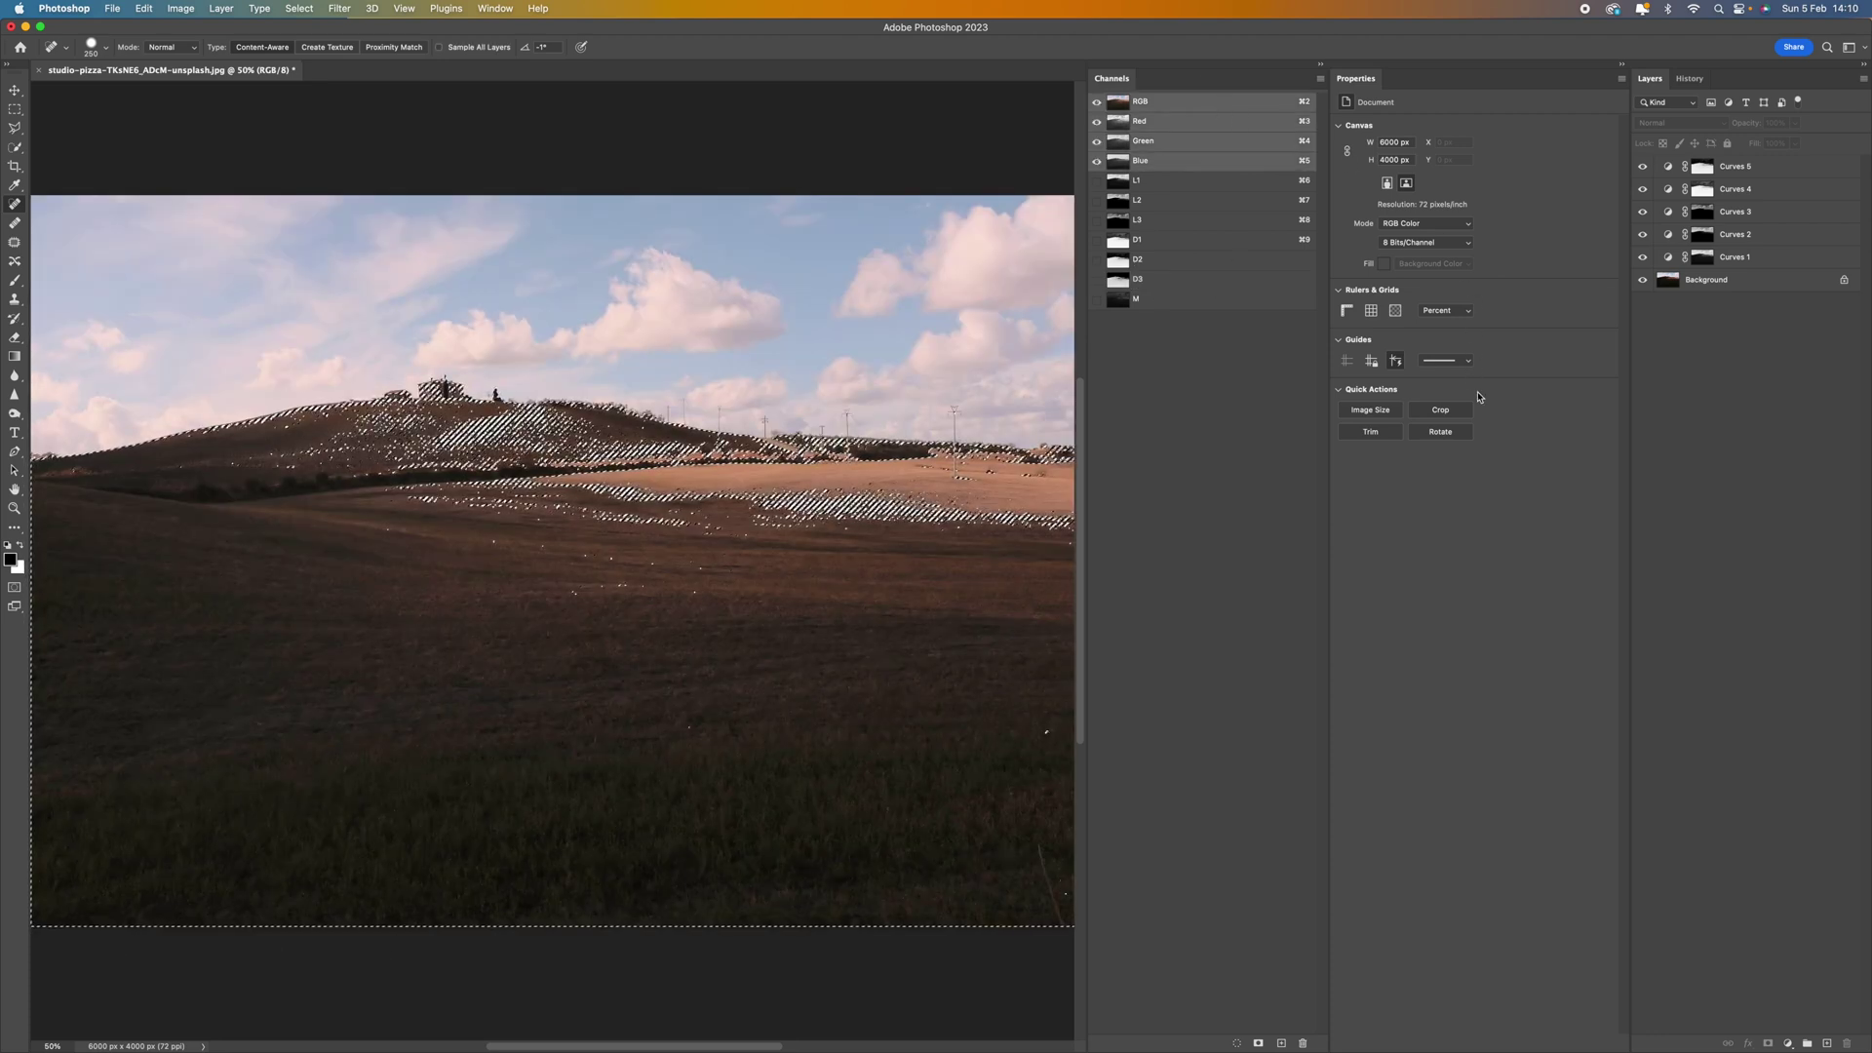
click(1788, 1043)
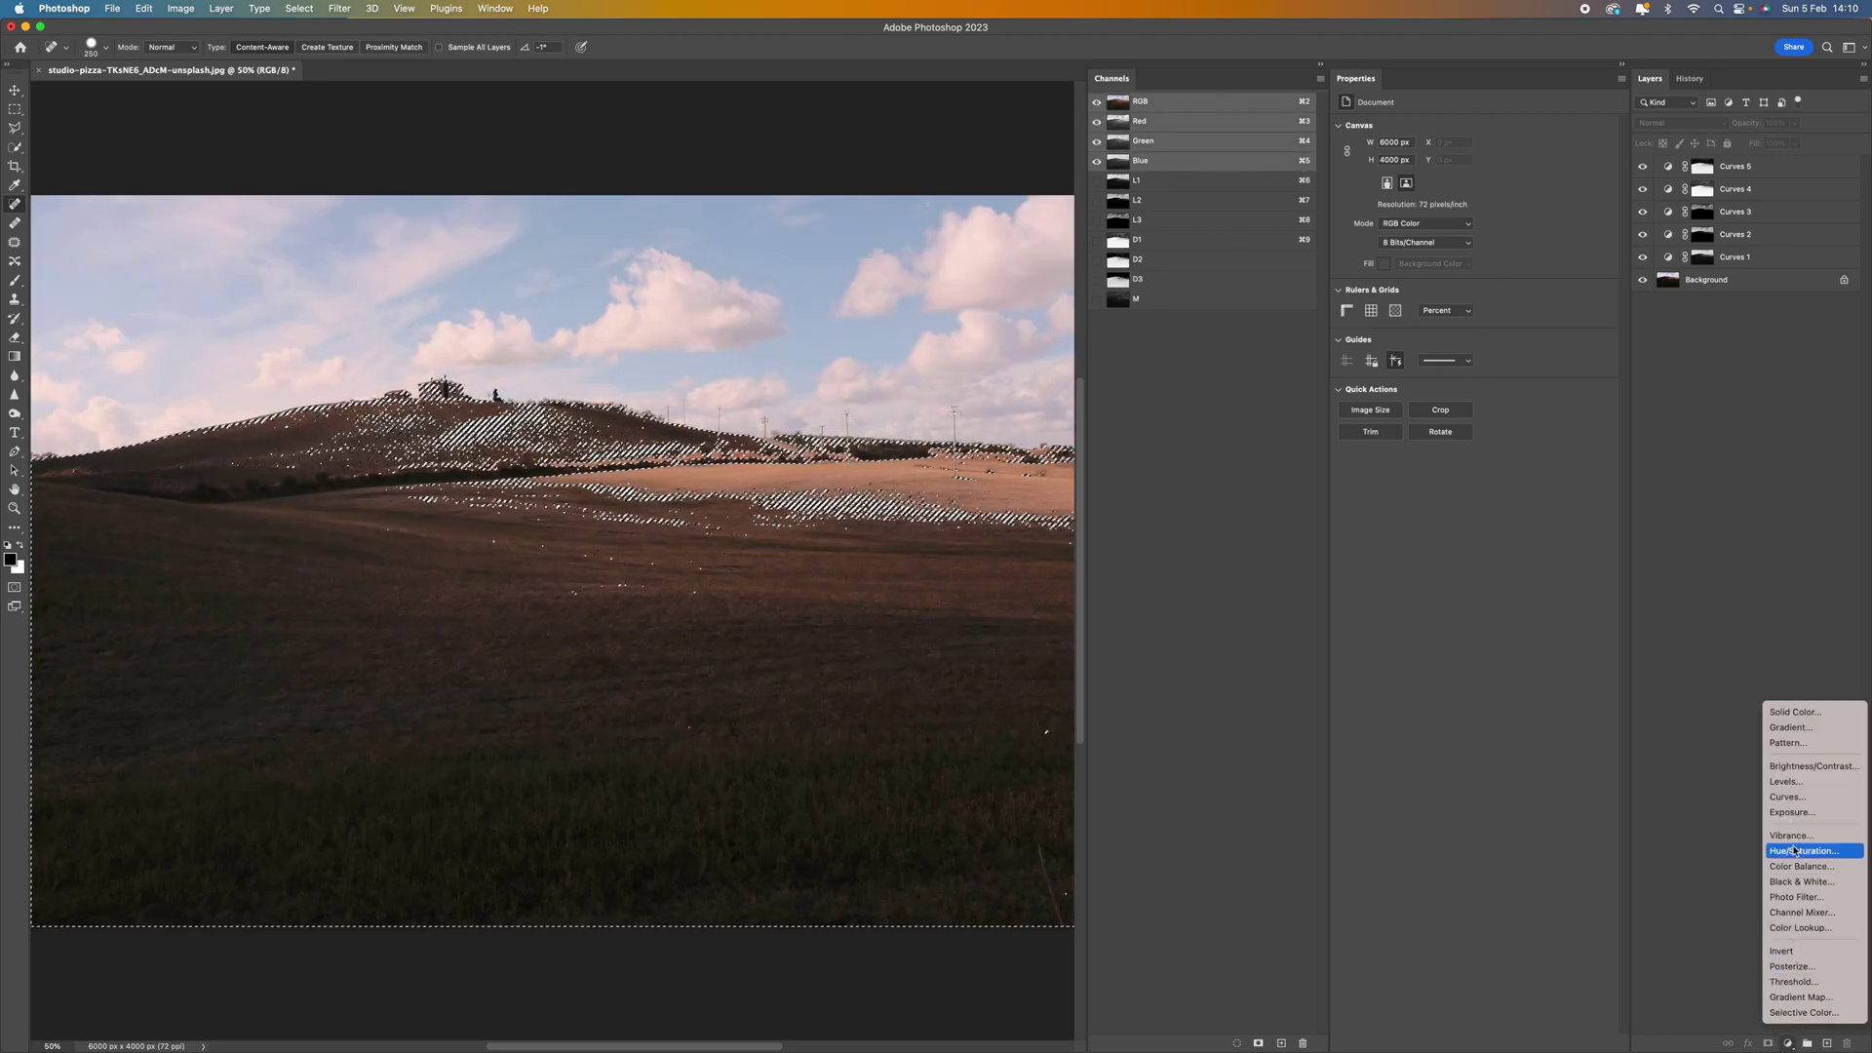
click(1791, 798)
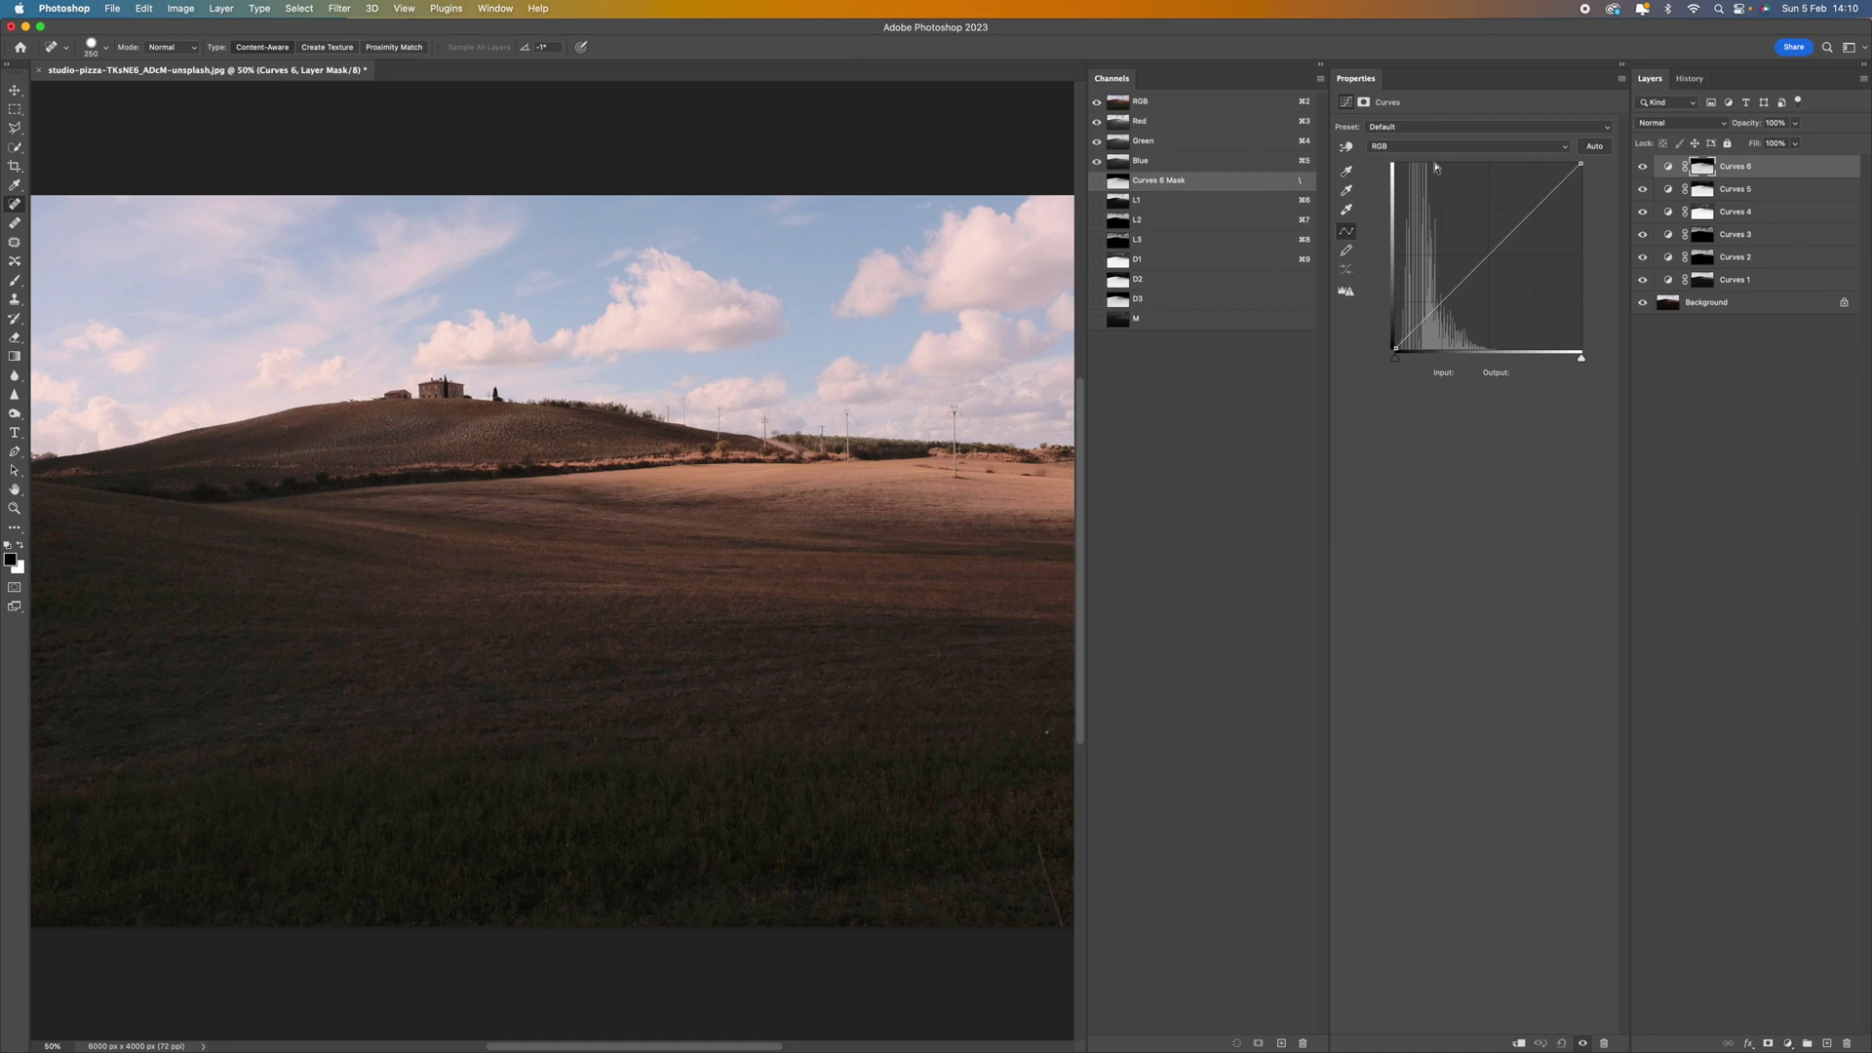
drag(1486, 257, 1485, 271)
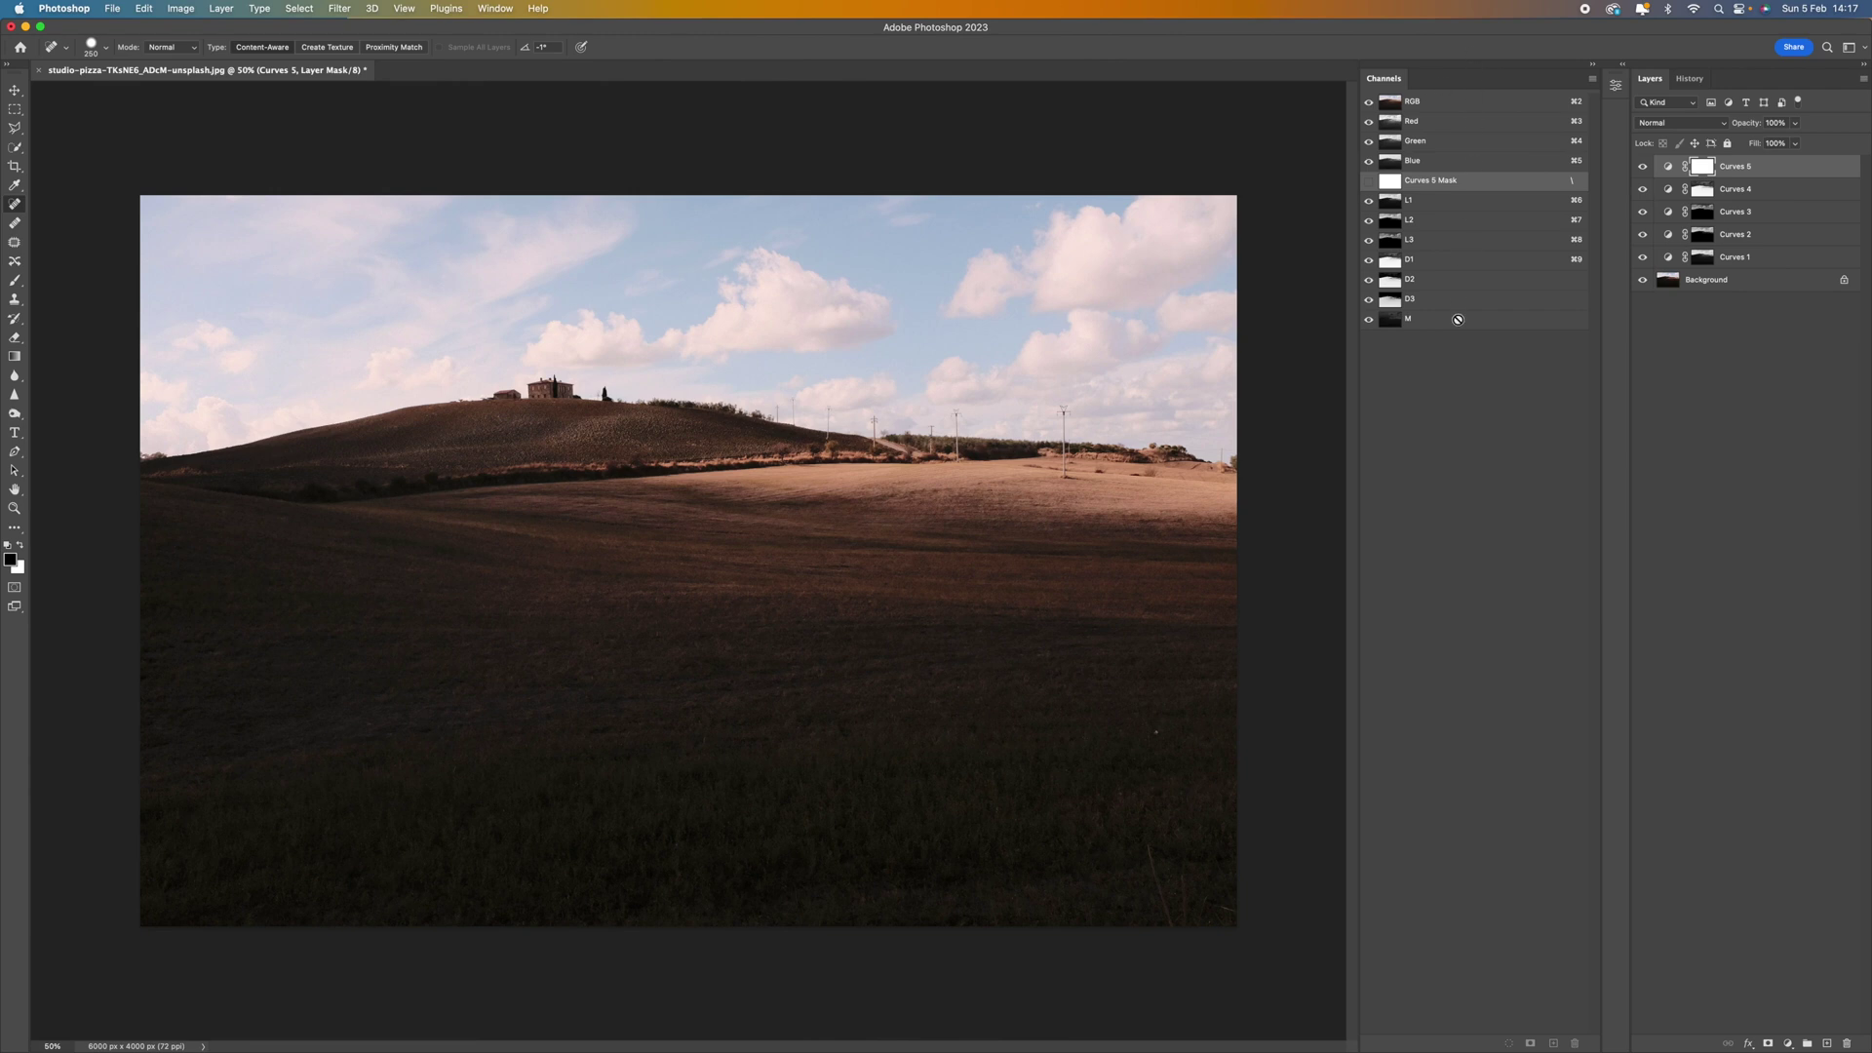
Merge all the visible layers into a single layer.
click(222, 8)
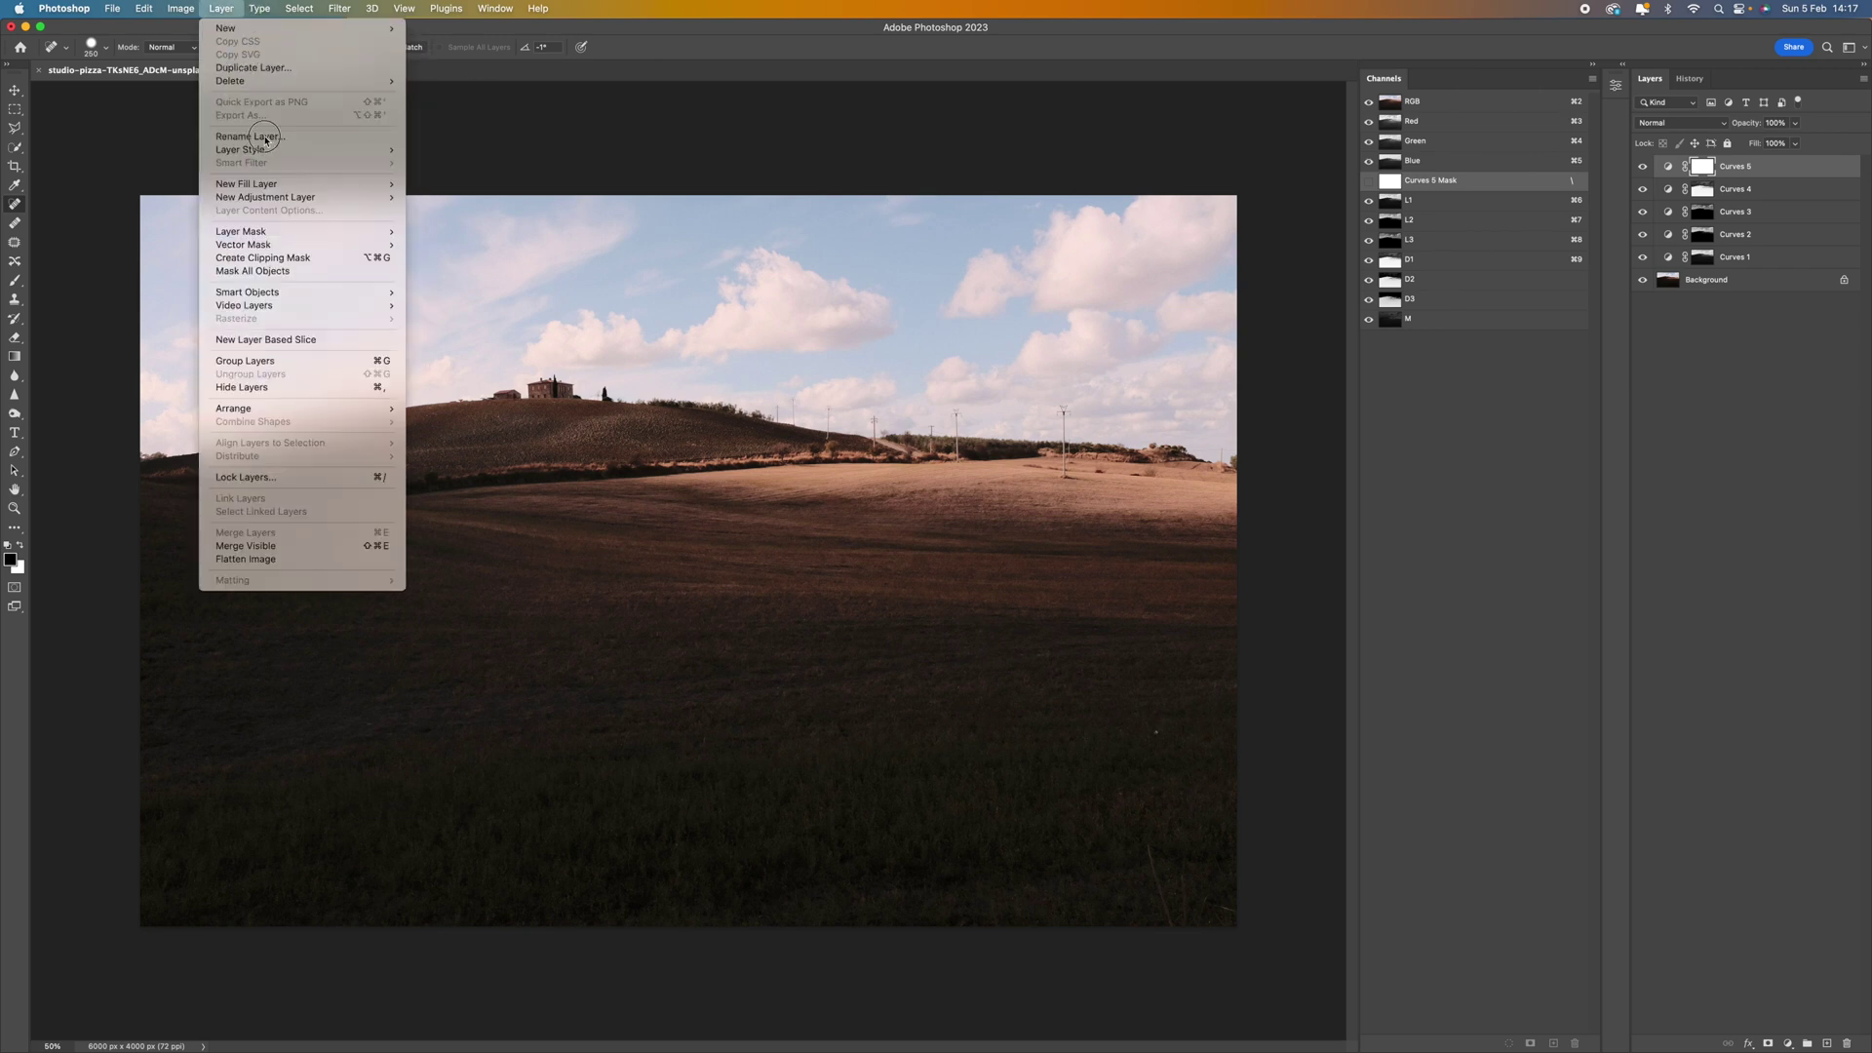
click(354, 550)
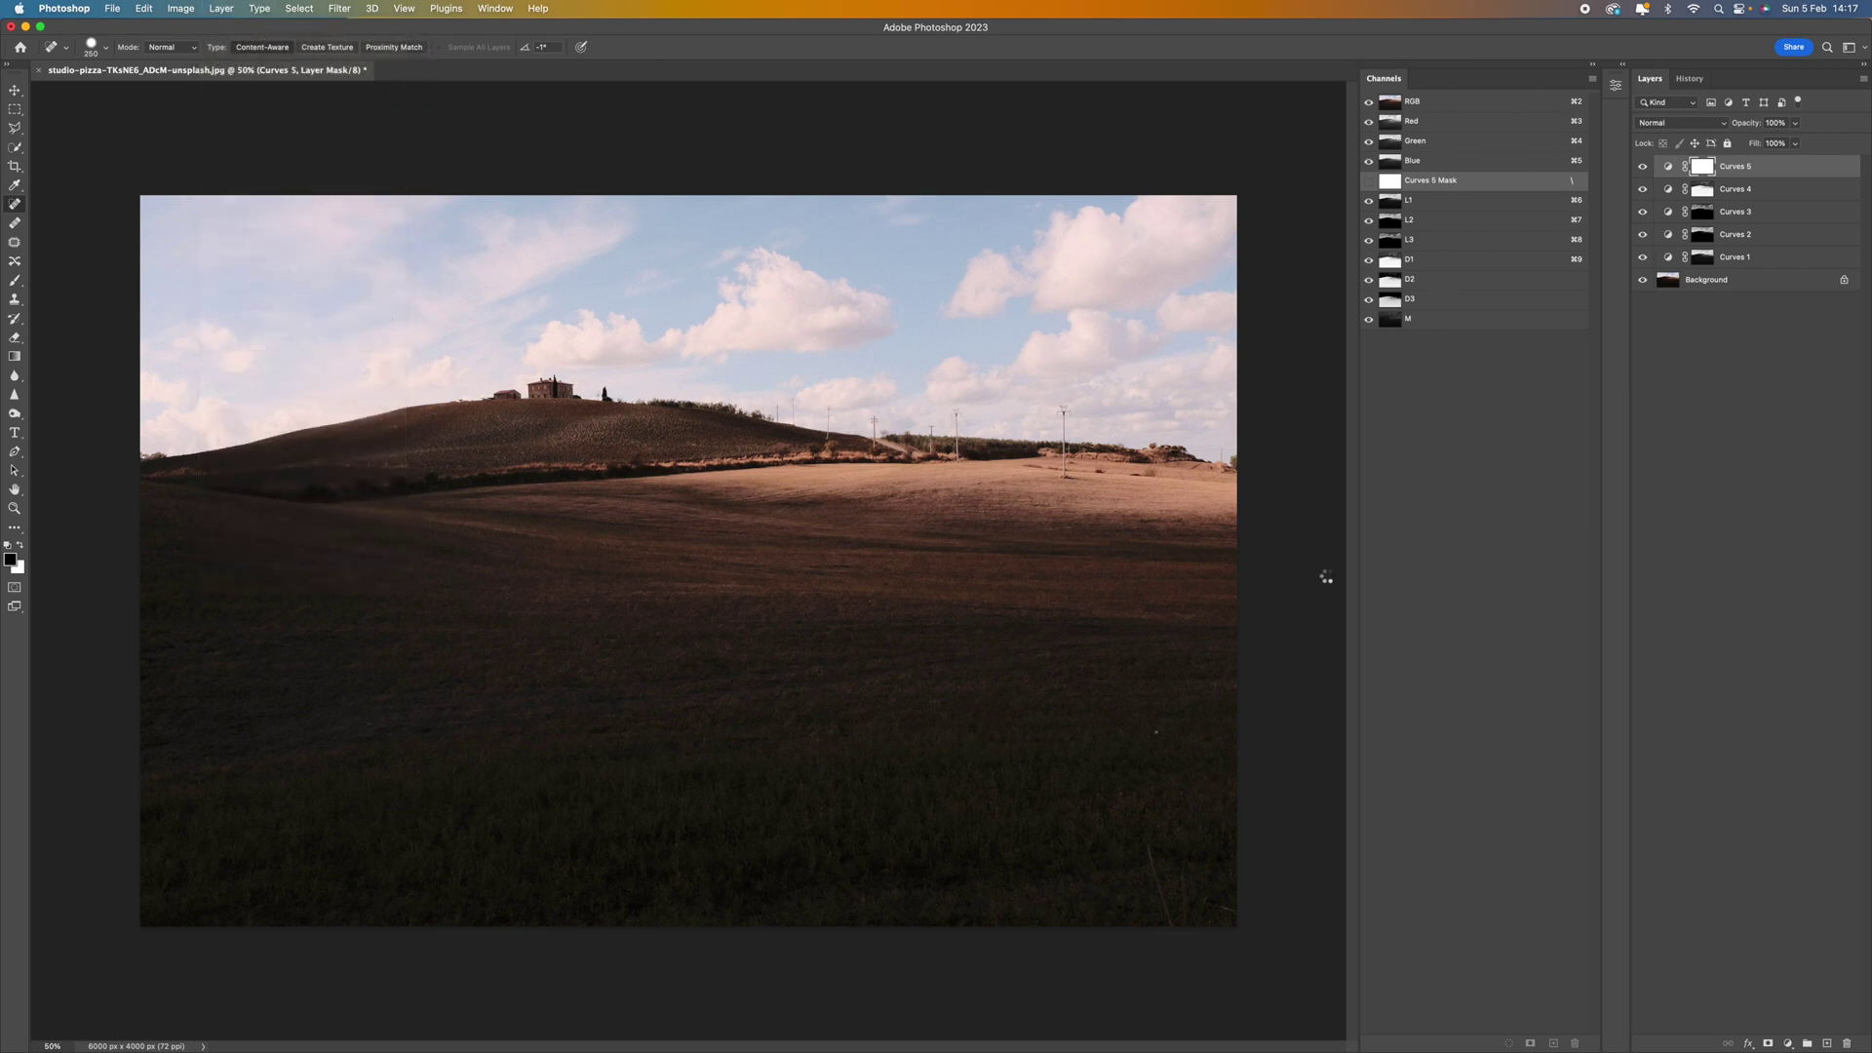